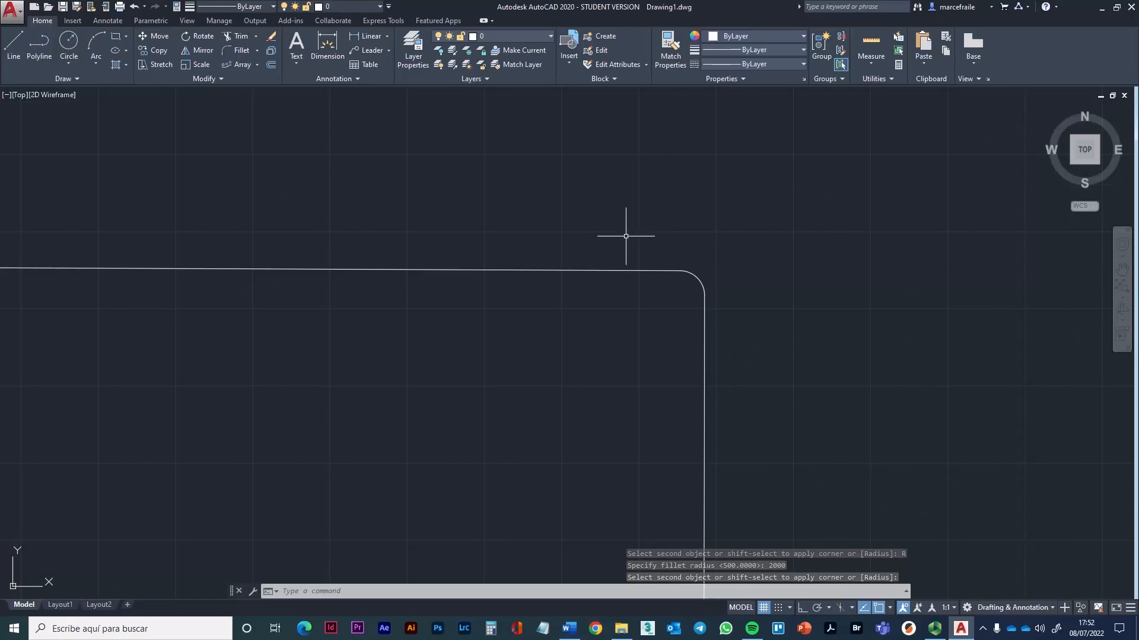
- Undo the fillet at the corner where the horizontal and vertical lines meet
scroll(728, 314, up, 4)
scroll(642, 265, down, 5)
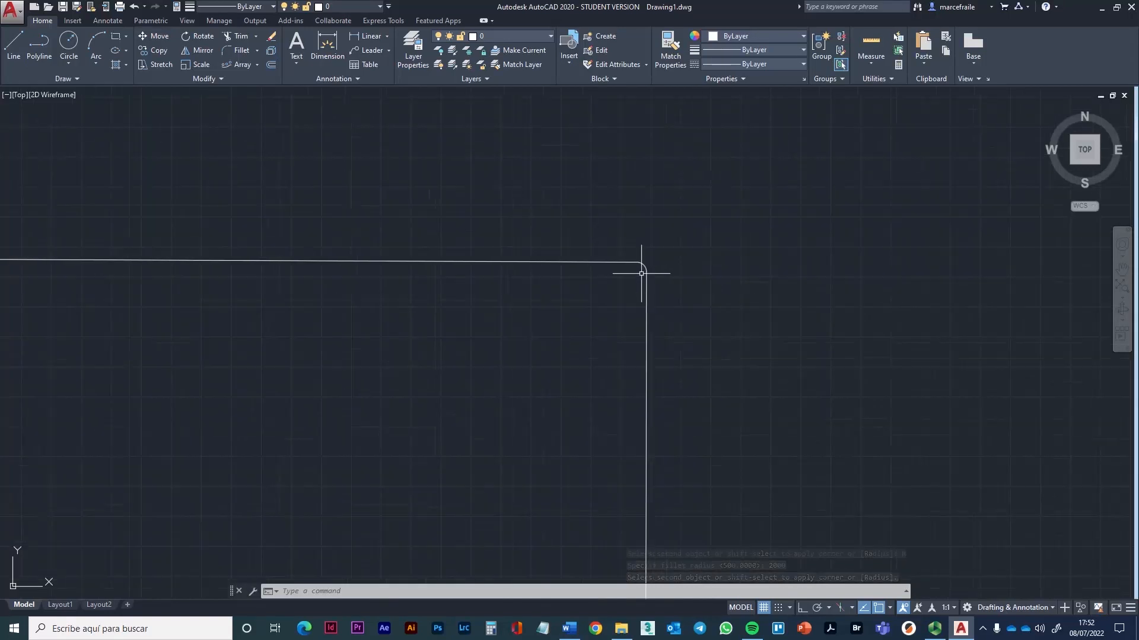
scroll(599, 295, up, 3)
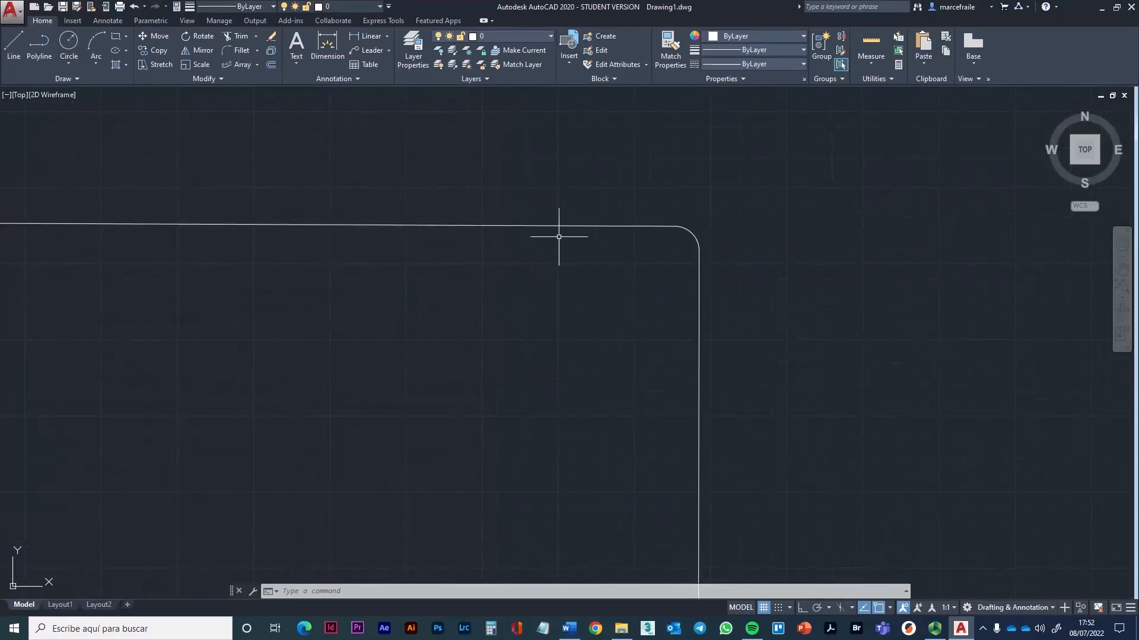
scroll(523, 247, down, 2)
click(575, 201)
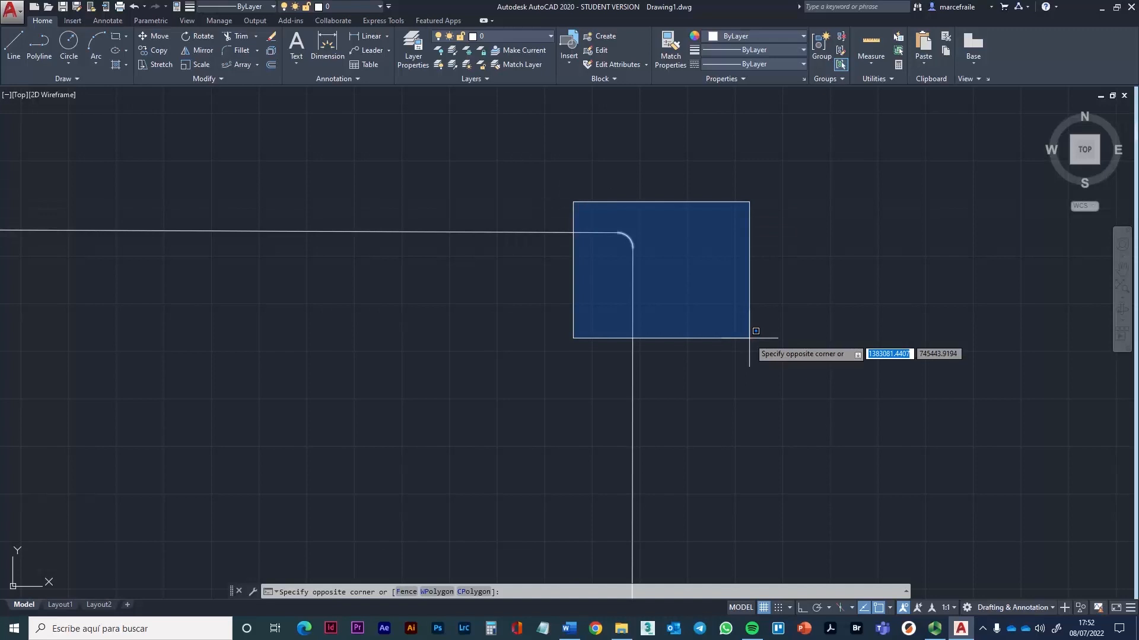
click(750, 330)
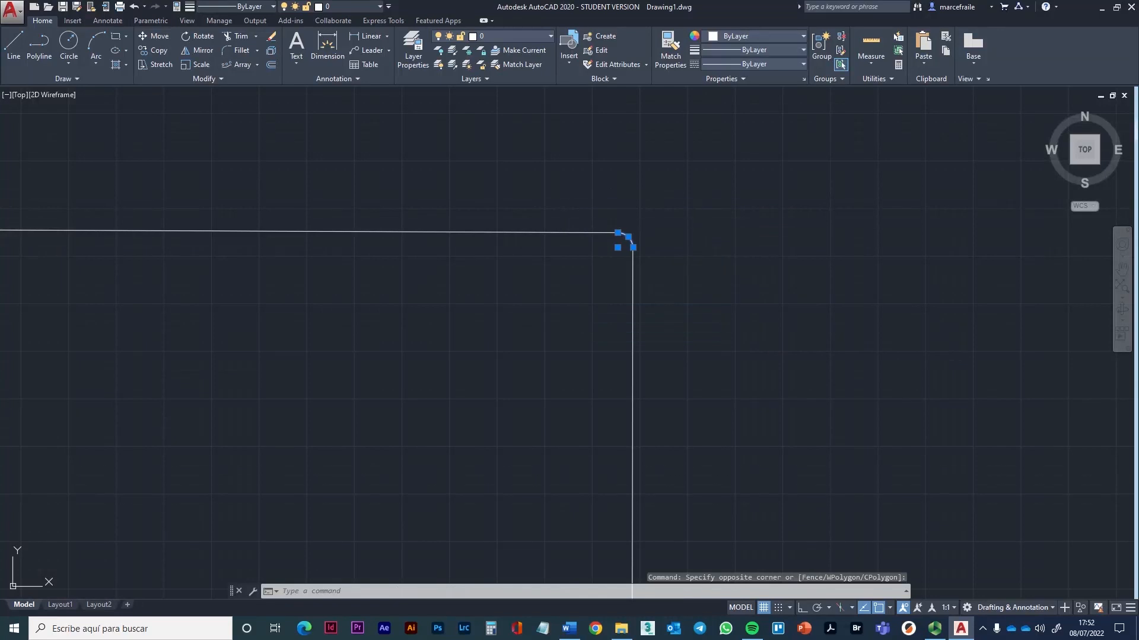
key(ctrl+z)
key(ctrl+z)
scroll(605, 216, up, 3)
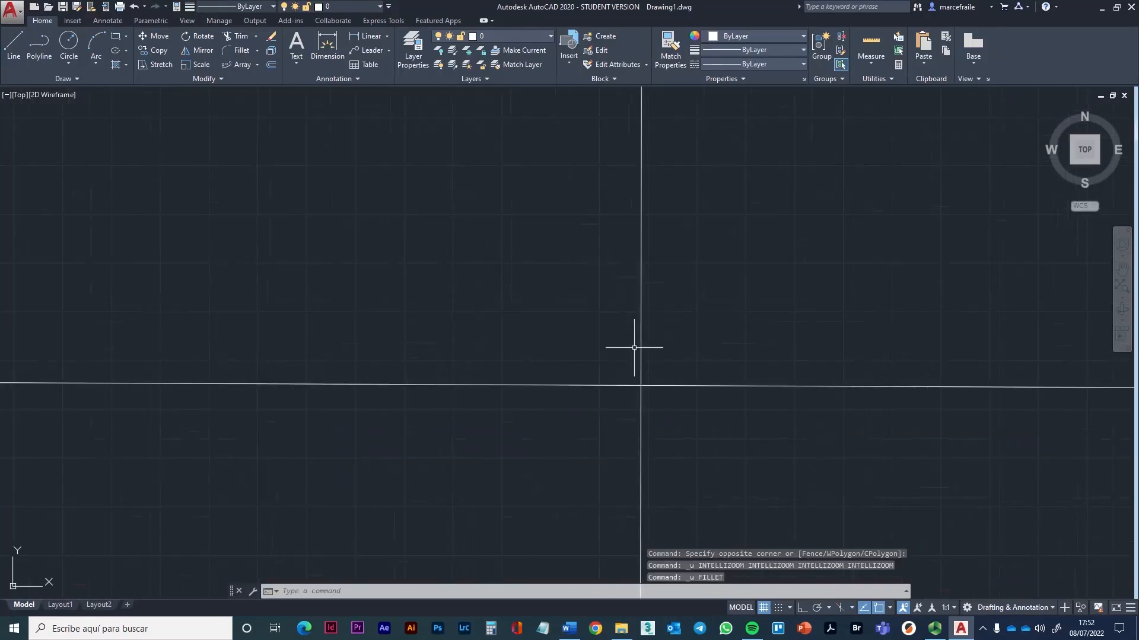
- Chamfer the corner between the horizontal and vertical lines, picking each chamfer distance from their intersection to a point along each line
middle_drag(633, 348, 633, 203)
scroll(652, 228, up, 2)
middle_drag(608, 271, 617, 243)
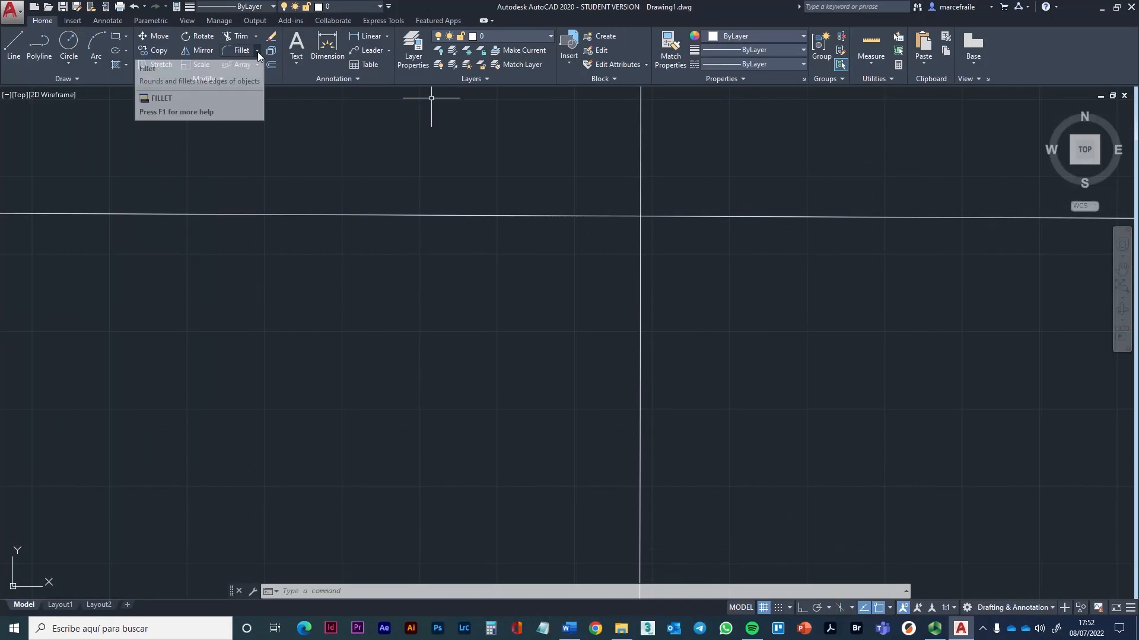
click(257, 50)
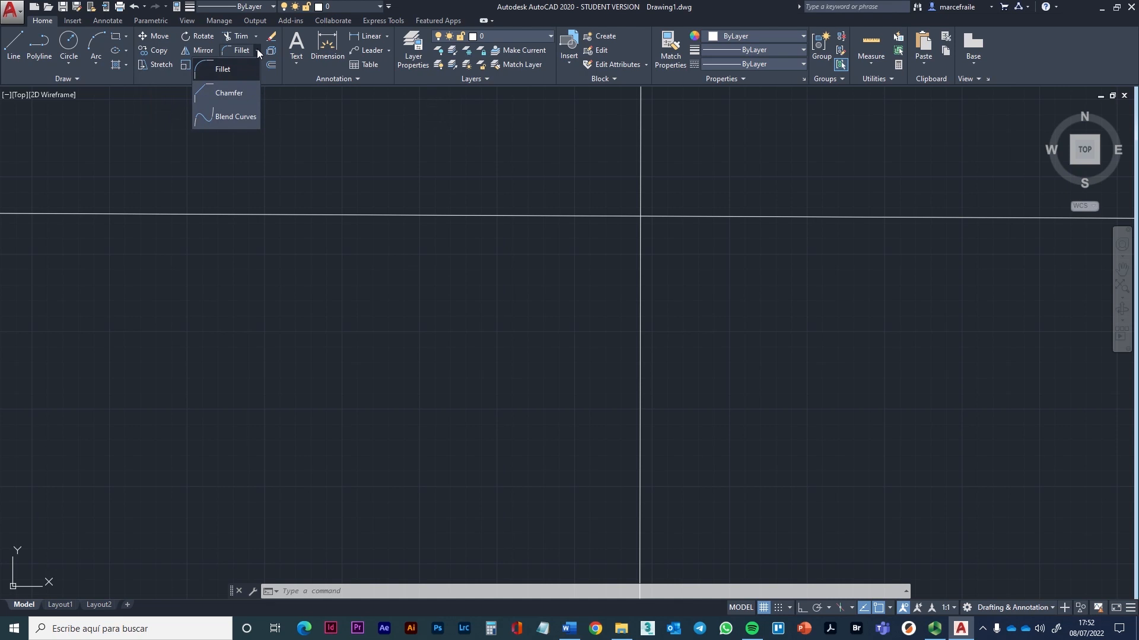
click(229, 94)
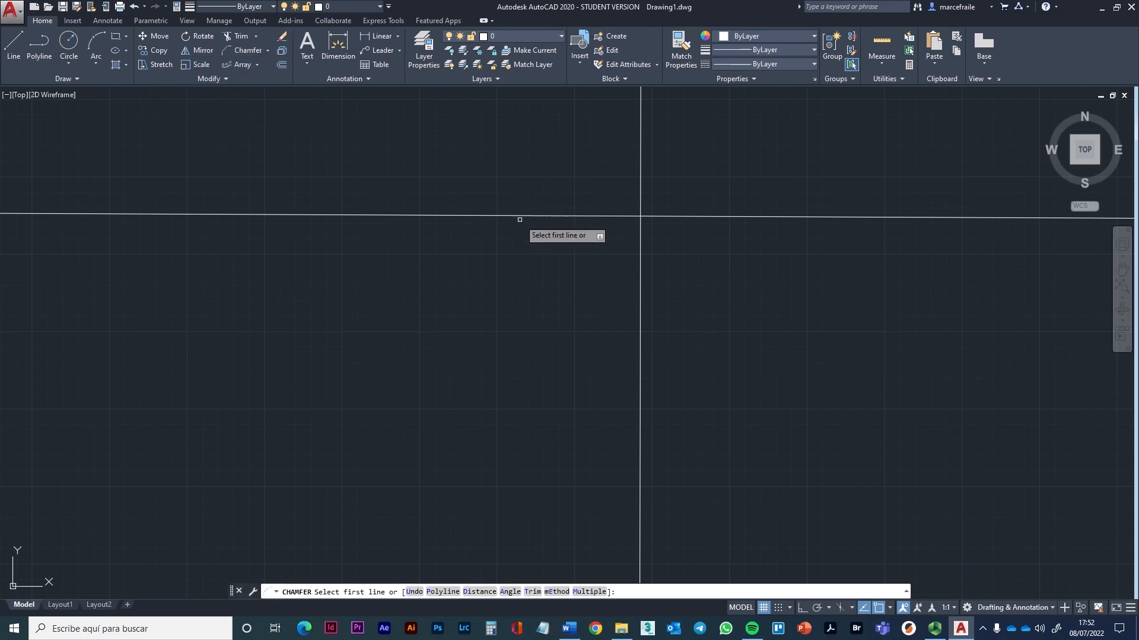
click(486, 216)
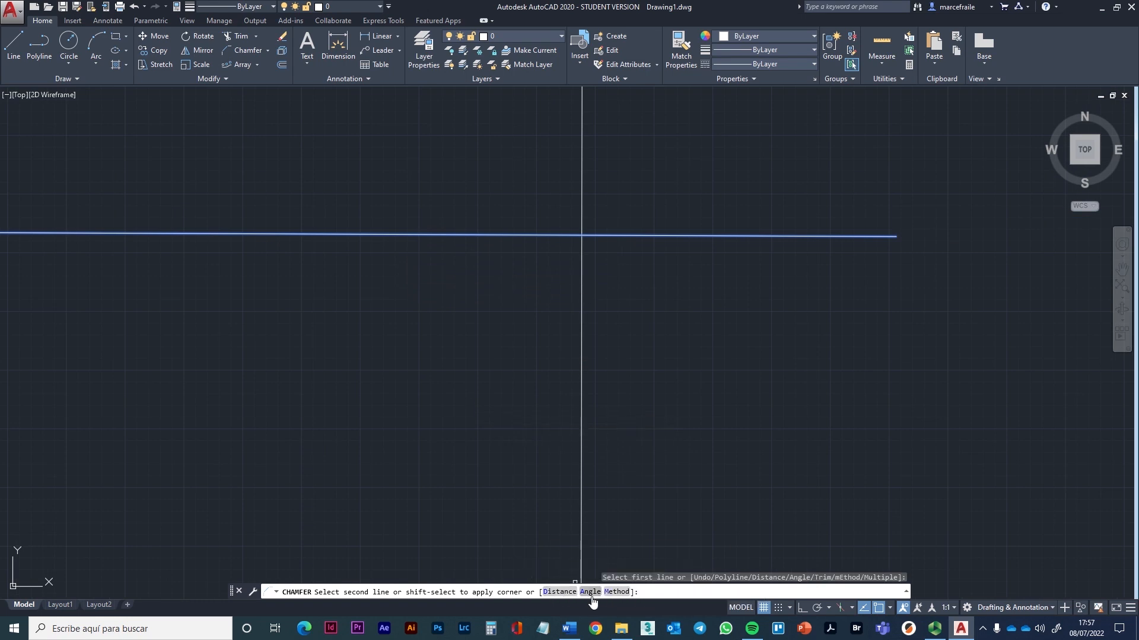
mouse_move(423, 311)
middle_down()
mouse_move(497, 308)
mouse_move(478, 307)
middle_up()
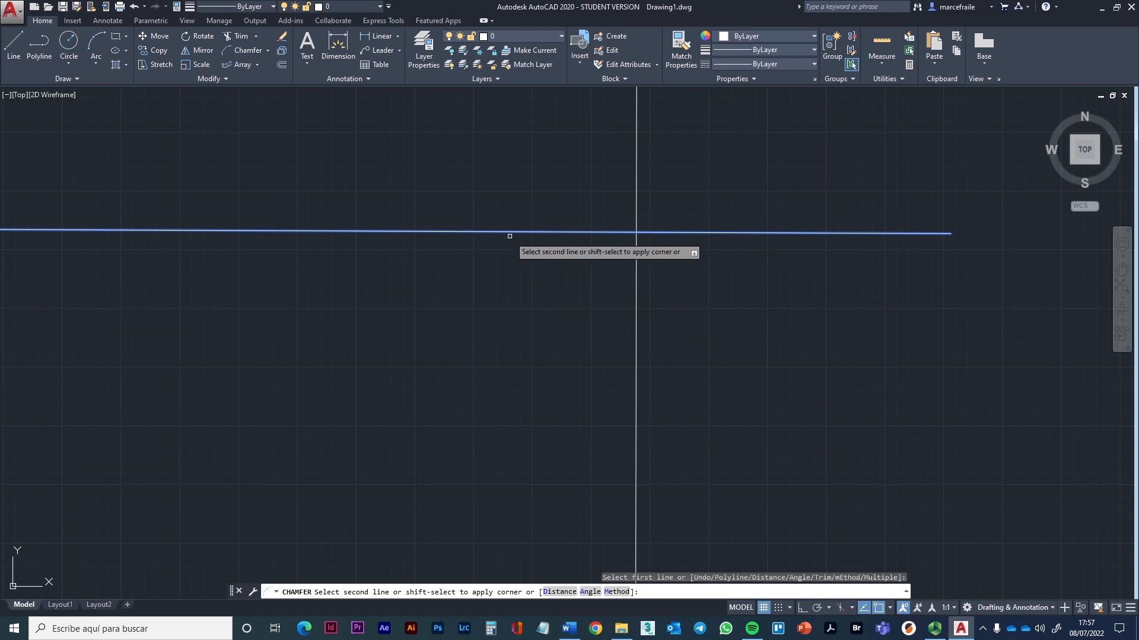
click(559, 593)
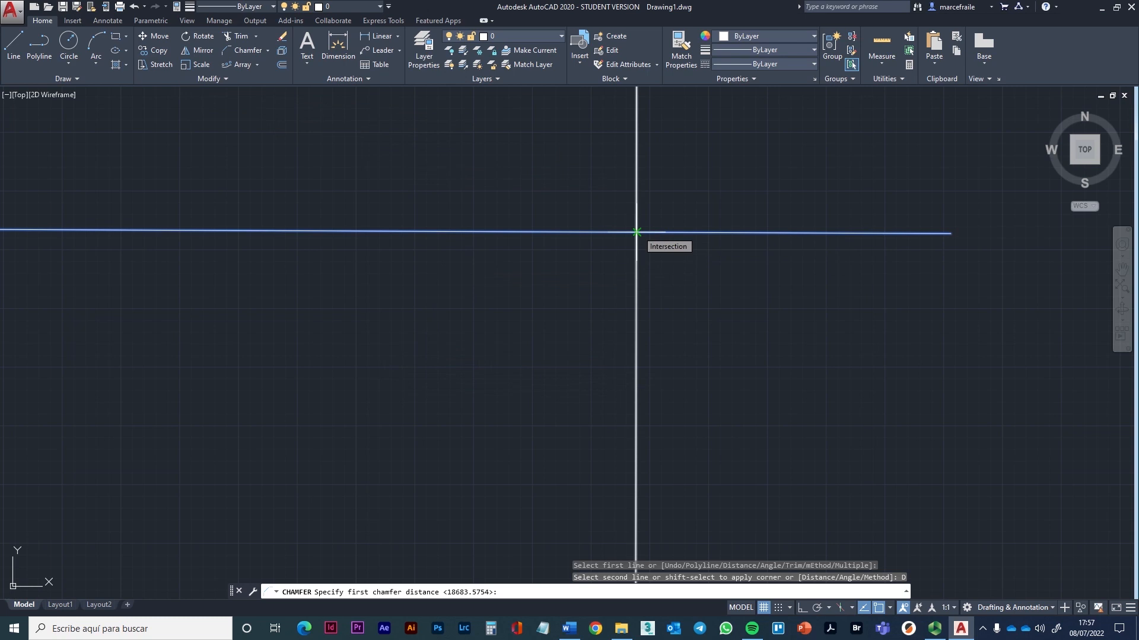
click(637, 232)
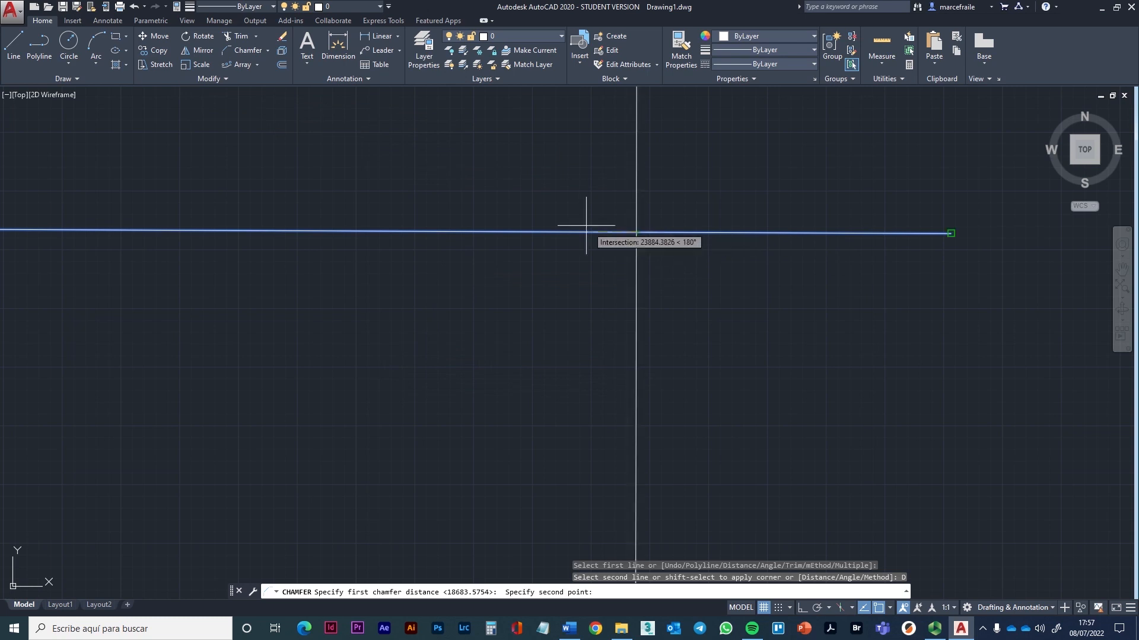
click(416, 231)
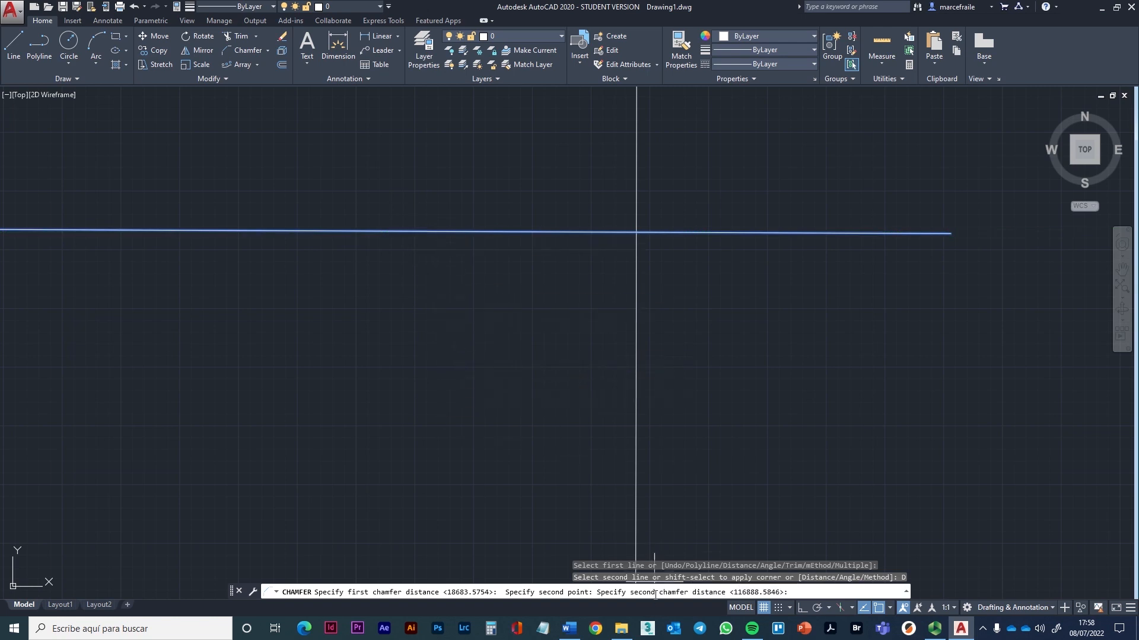
click(636, 232)
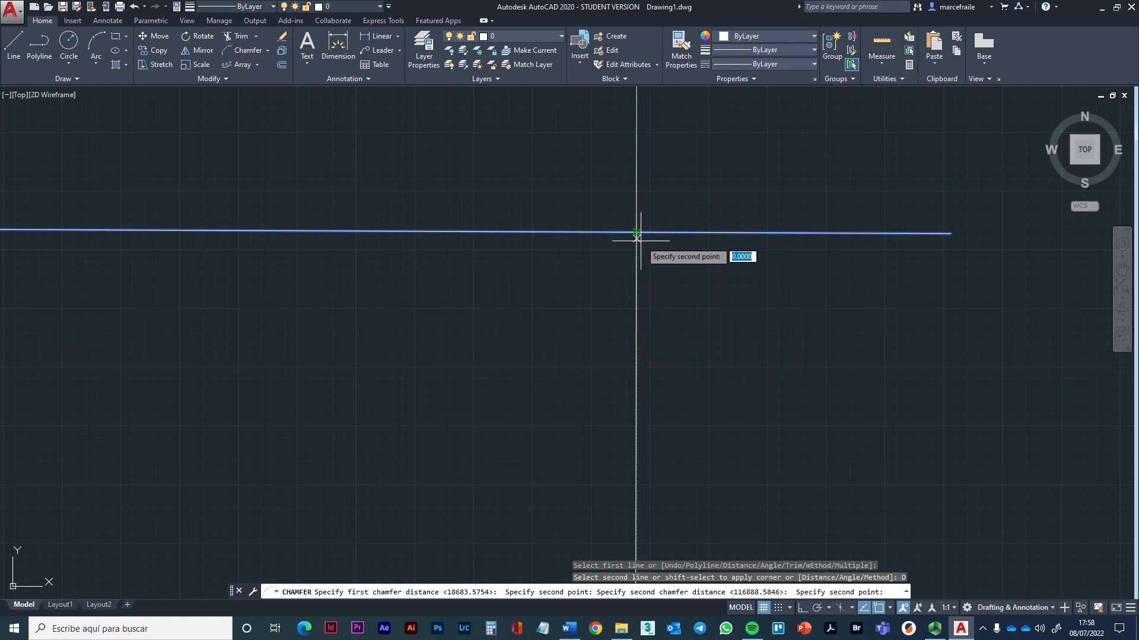
click(636, 367)
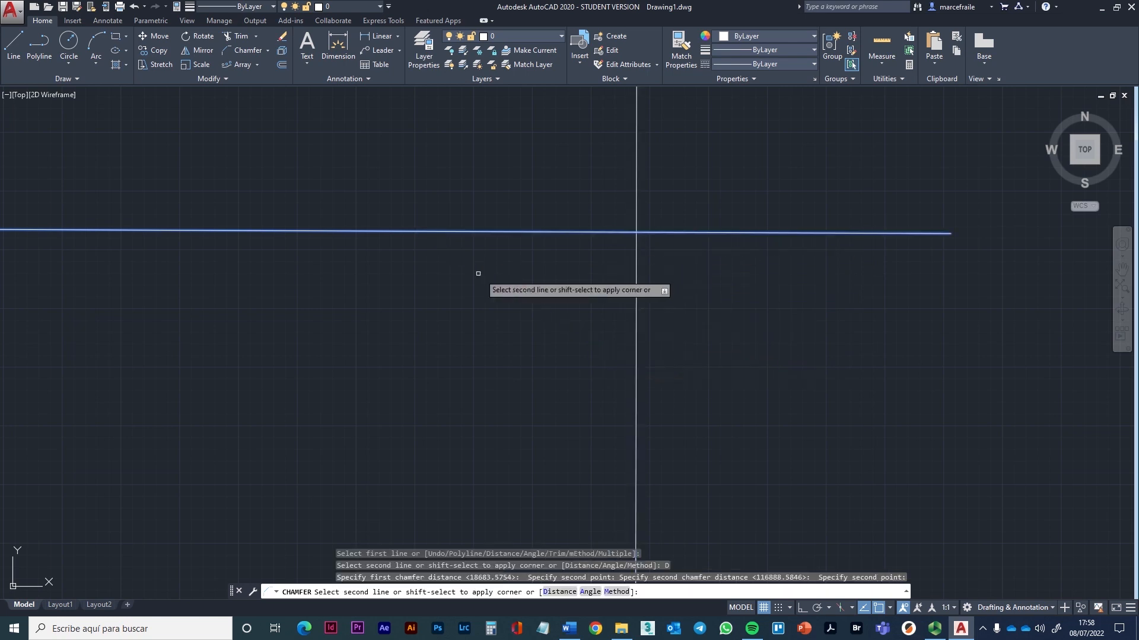
click(637, 354)
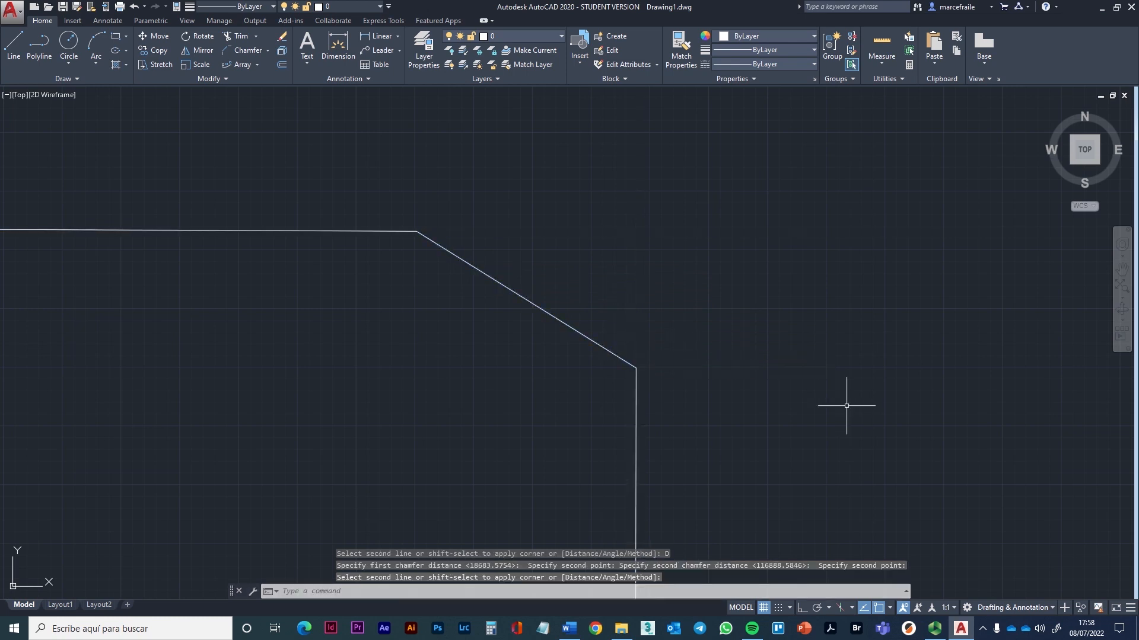
- Undo the last operation at the chamfered corner
scroll(839, 409, down, 4)
scroll(839, 409, up, 4)
middle_click(850, 379)
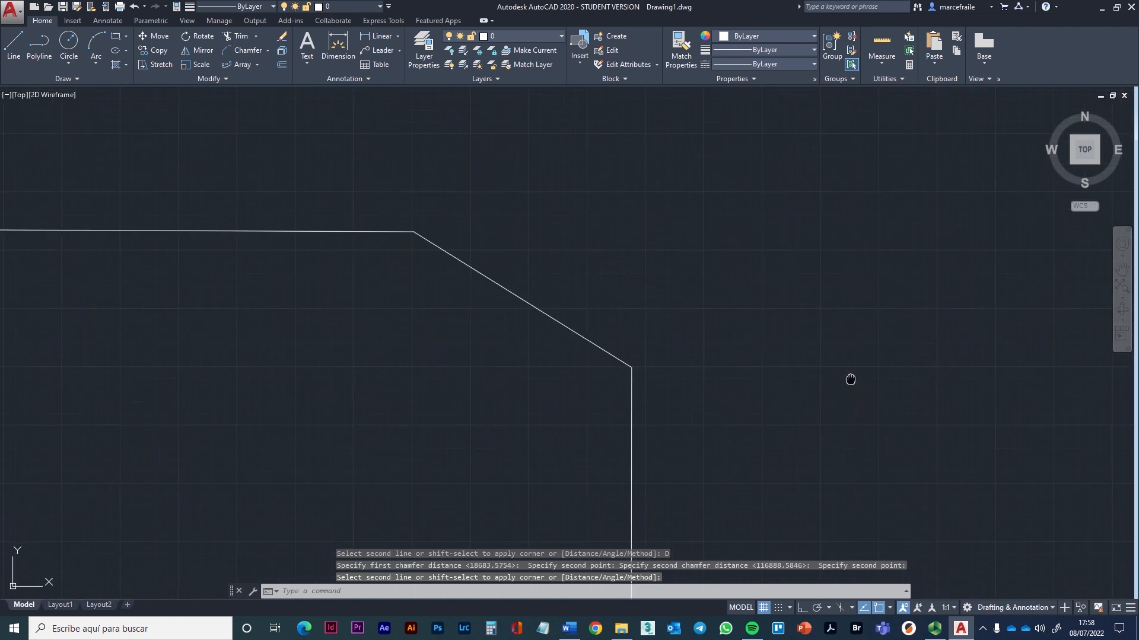
key(ctrl+z)
scroll(323, 346, down, 8)
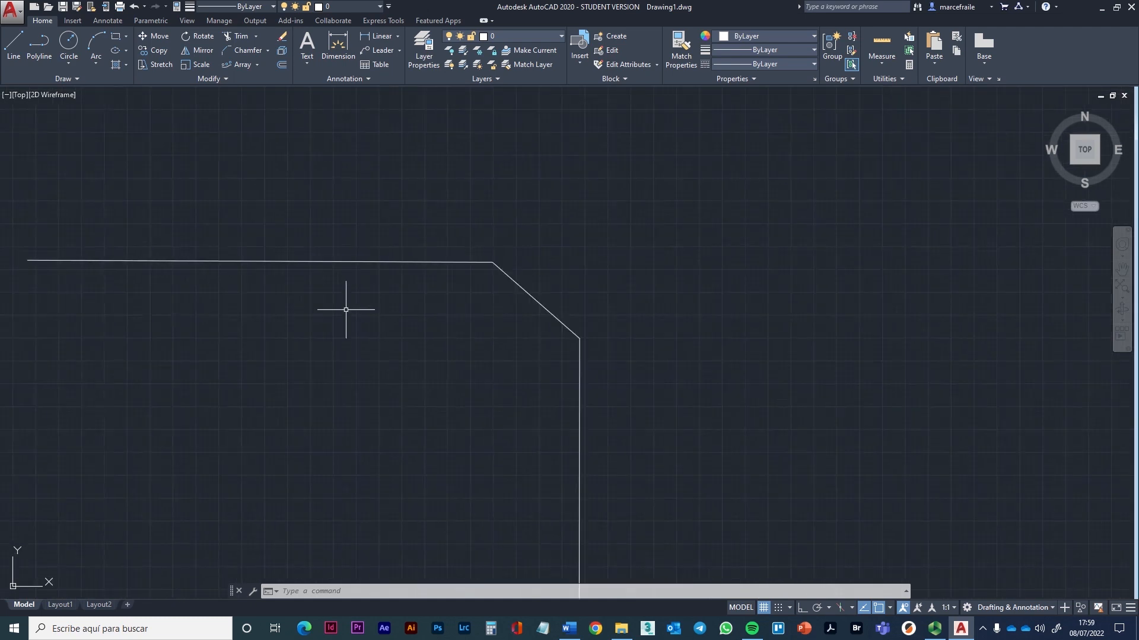
scroll(461, 390, up, 4)
mouse_move(396, 296)
middle_down()
mouse_move(430, 416)
mouse_move(433, 407)
middle_up()
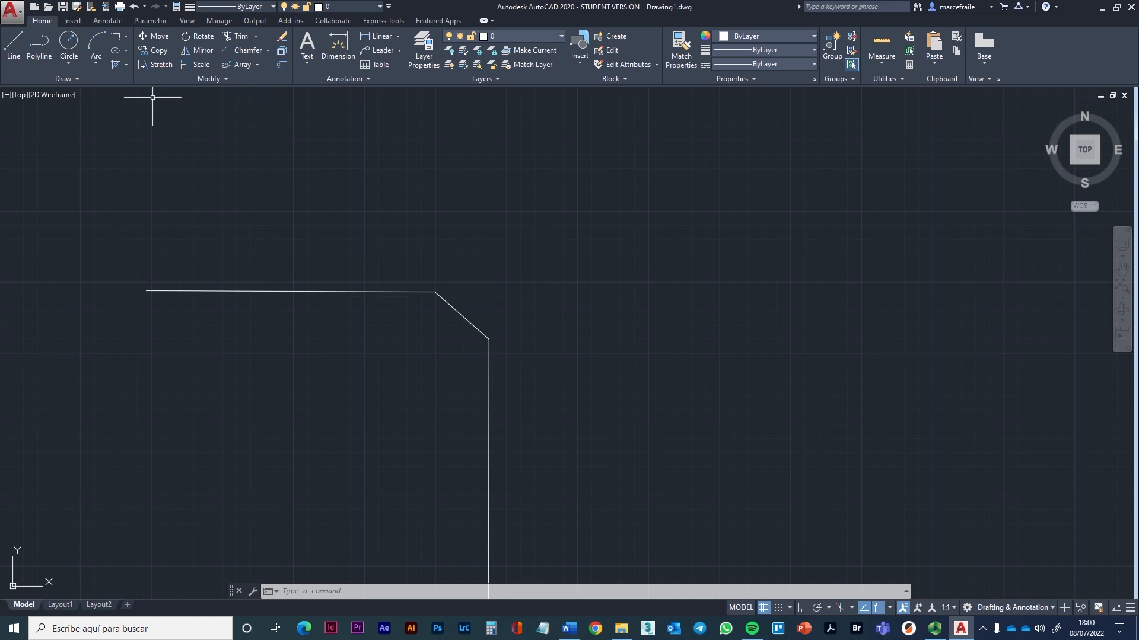
middle_drag(238, 216, 298, 209)
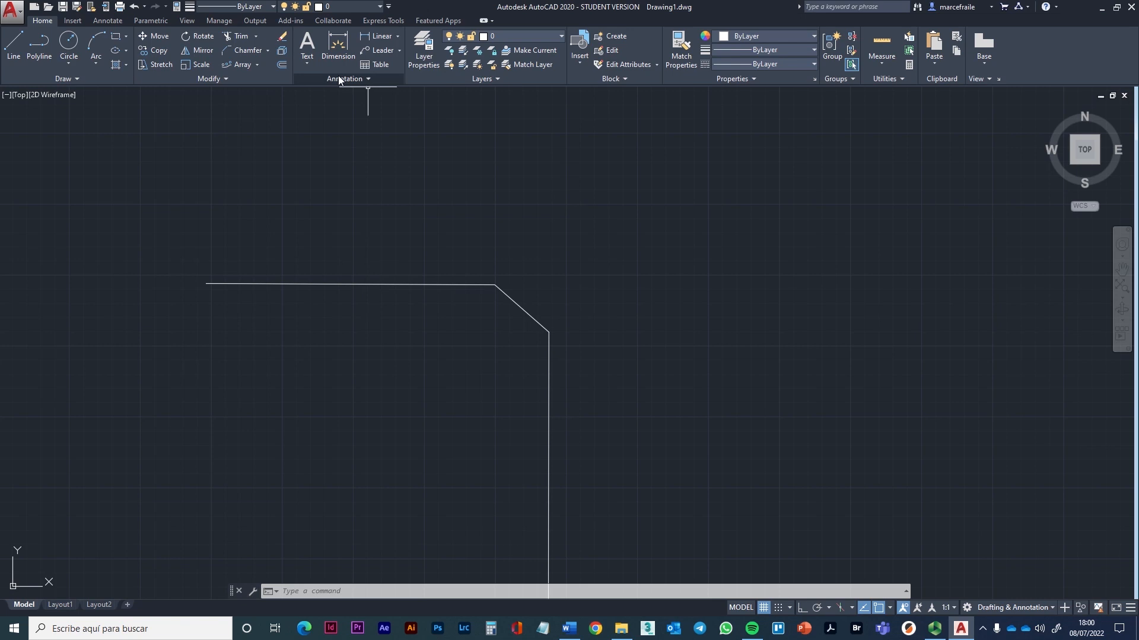
click(283, 66)
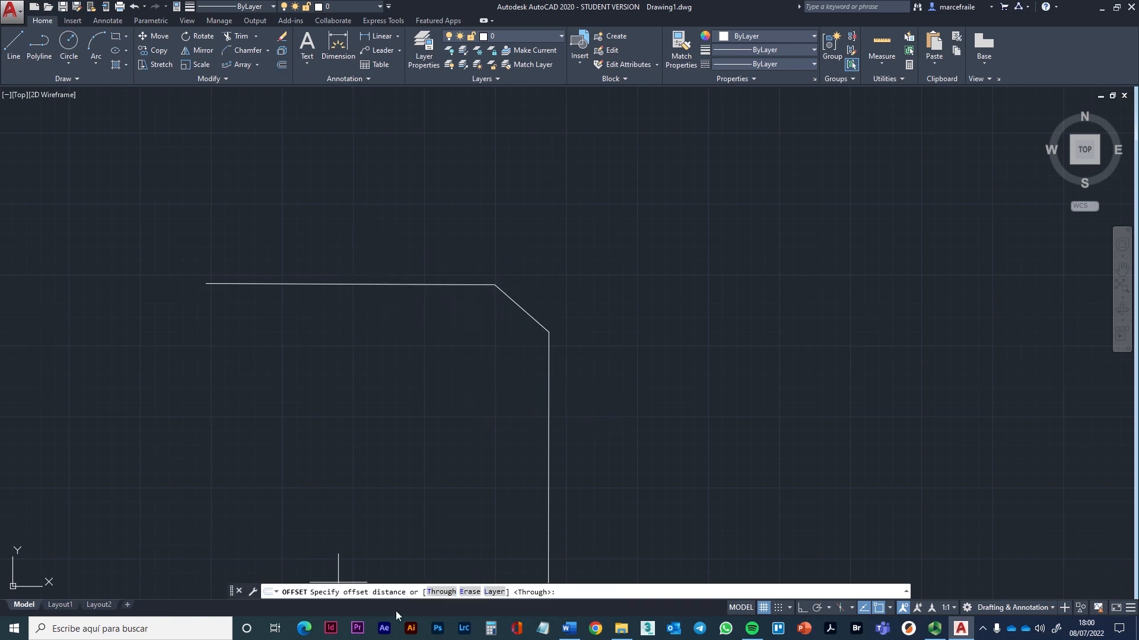
key(Escape)
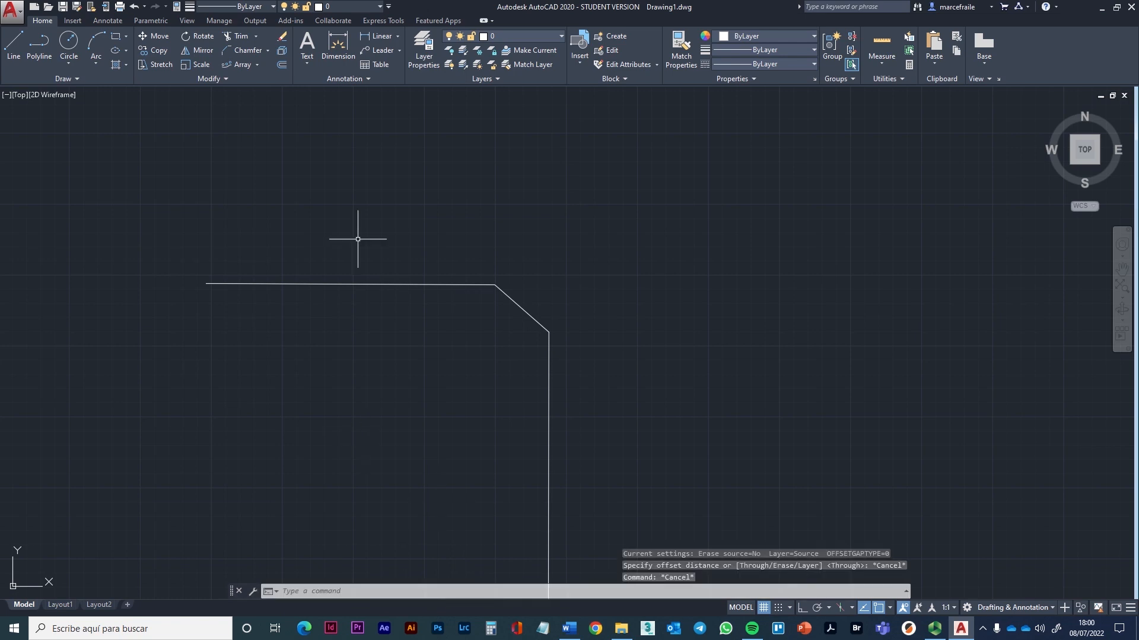
- Offset the horizontal line downward to the inner side, picking the offset distance from the chamfer's upper corner to a point above it
click(282, 63)
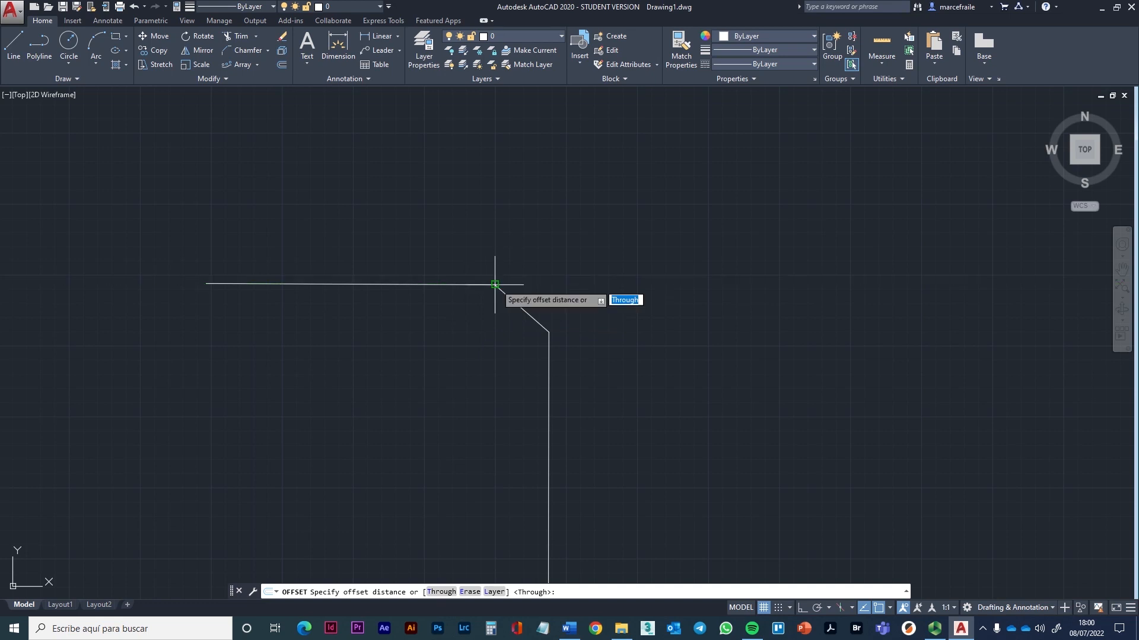
click(495, 285)
click(494, 237)
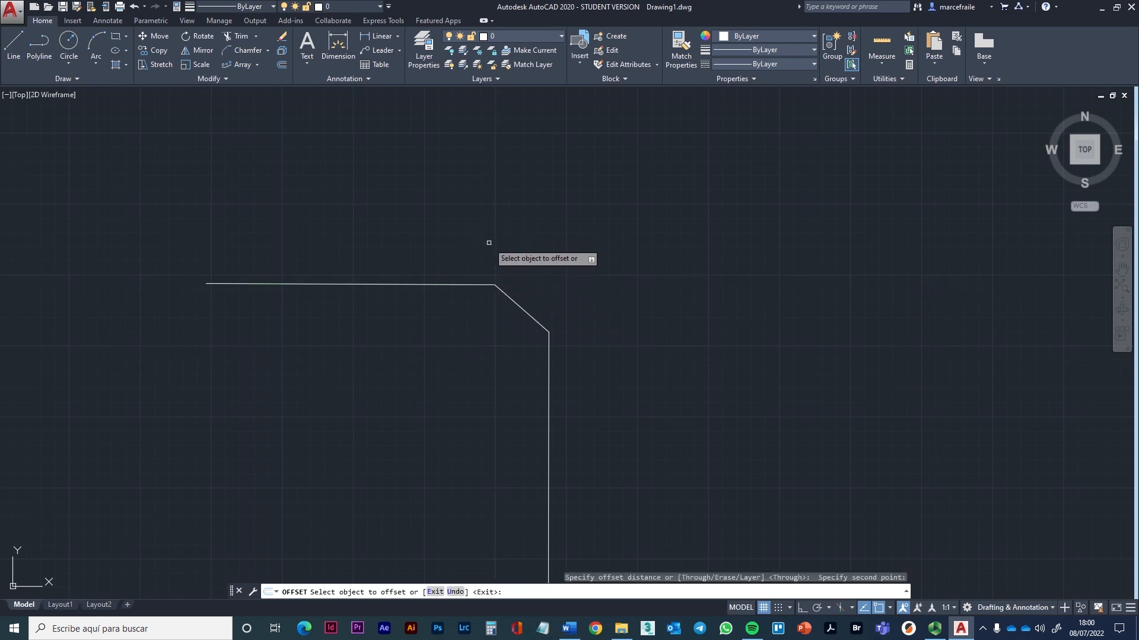
click(421, 284)
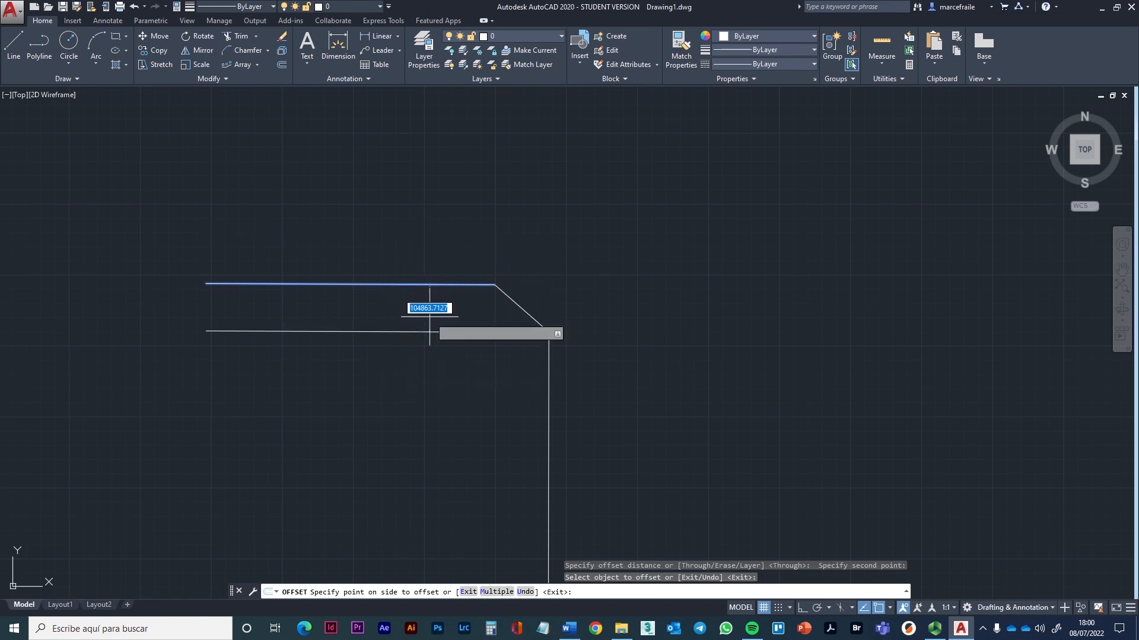
click(385, 335)
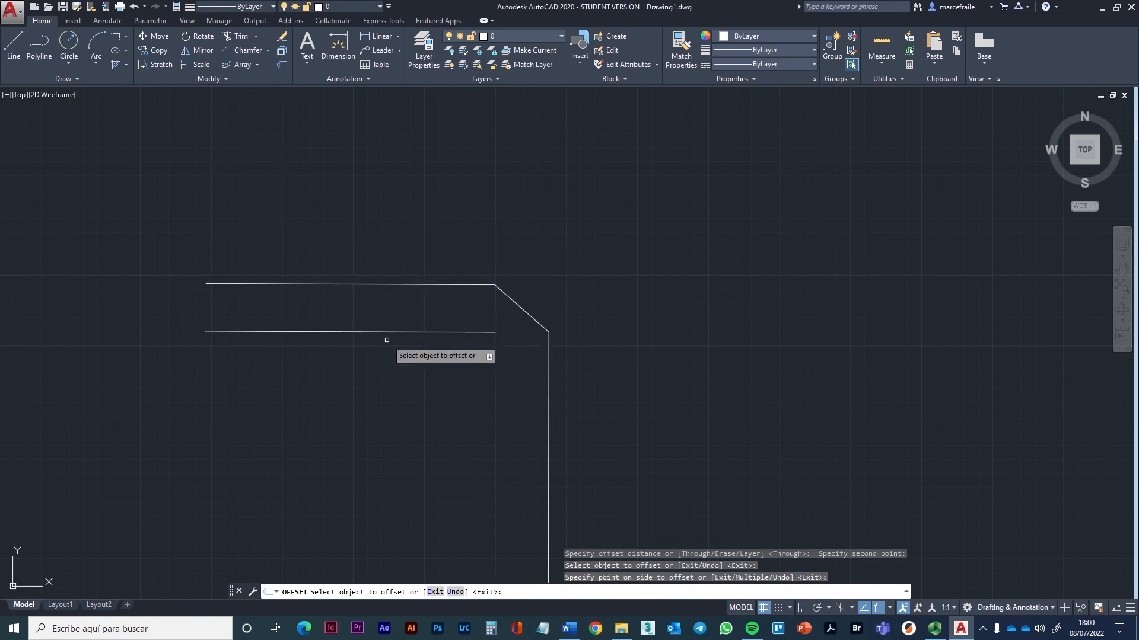
- Offset the diagonal chamfer line and the vertical line toward the inner side by the same distance
click(514, 302)
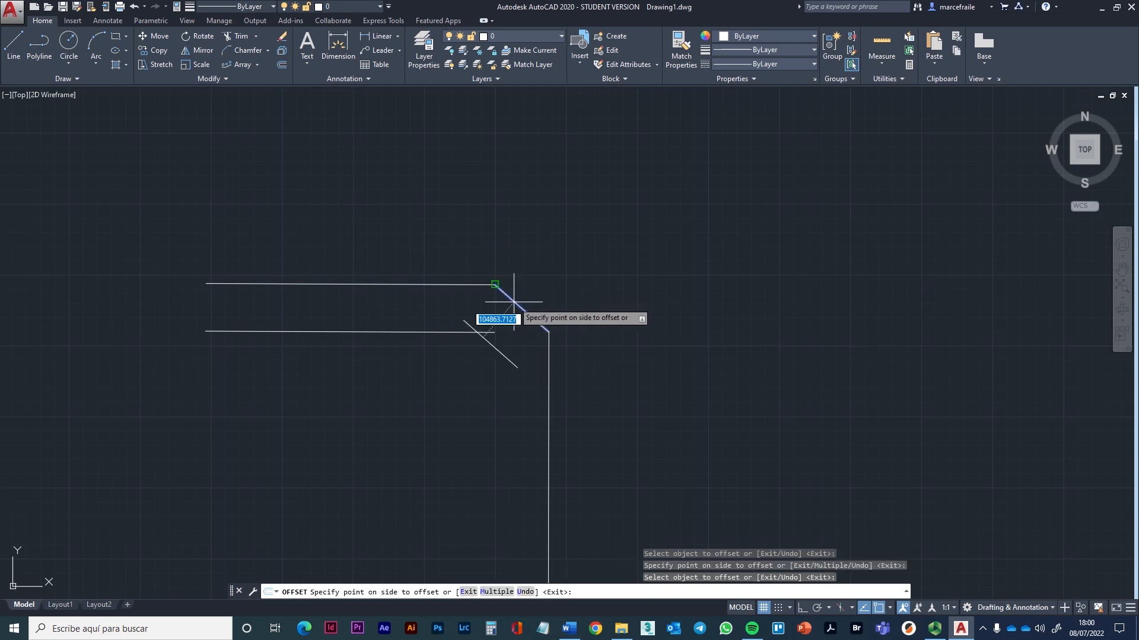
click(498, 349)
click(547, 374)
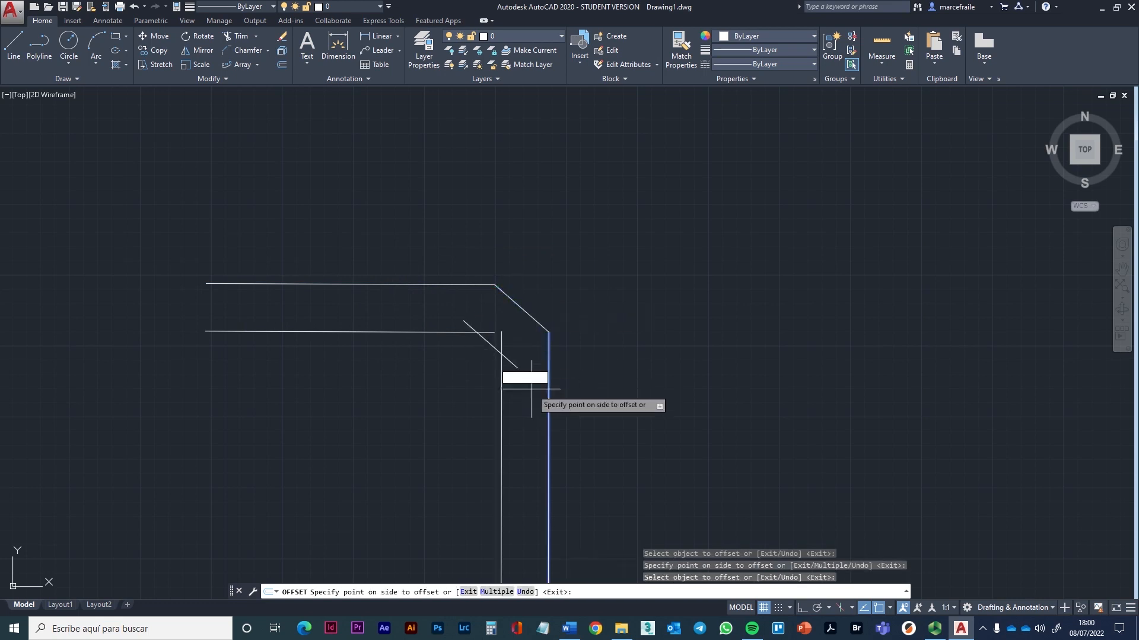
click(521, 389)
- Trim the upper end of the inner diagonal line above the inner horizontal line, using both lines as cutting edges
scroll(468, 421, up, 2)
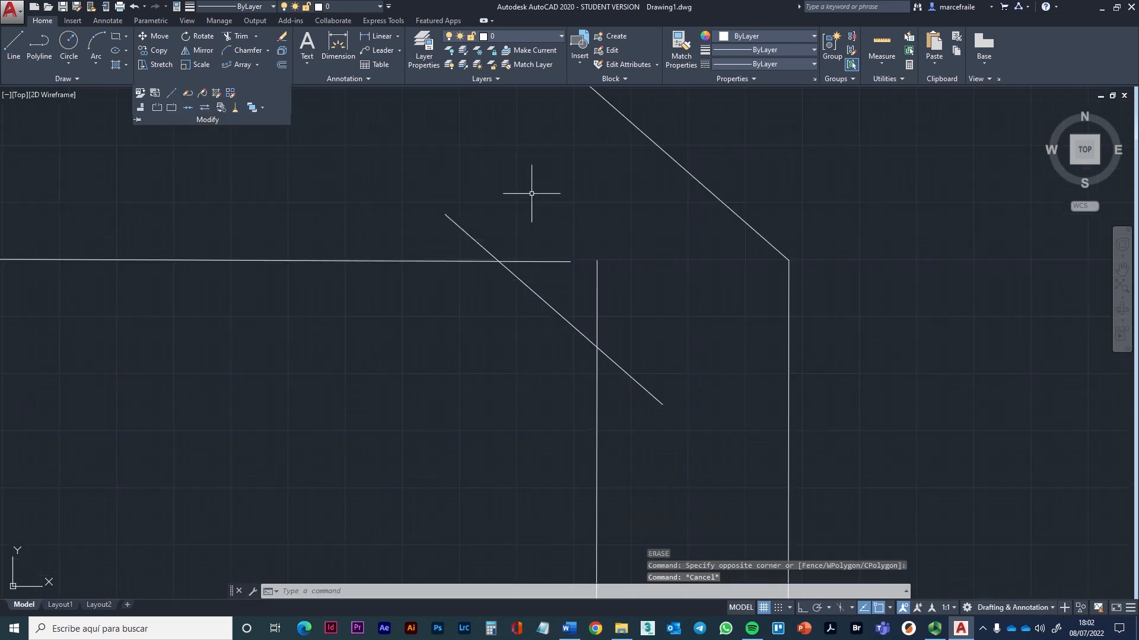
click(557, 222)
click(608, 231)
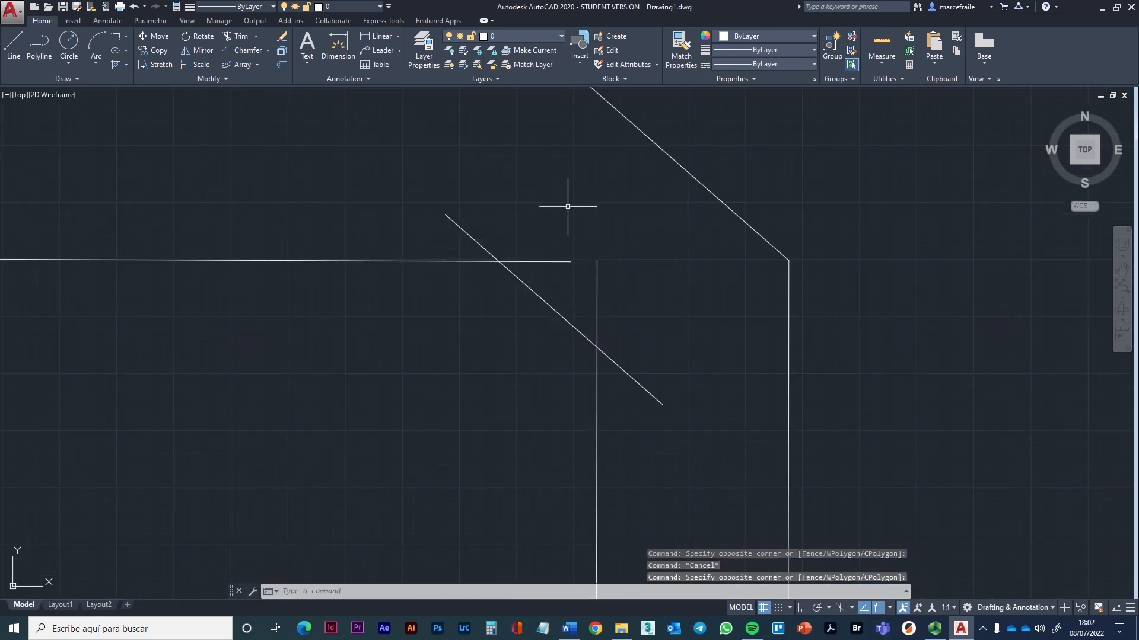
click(239, 36)
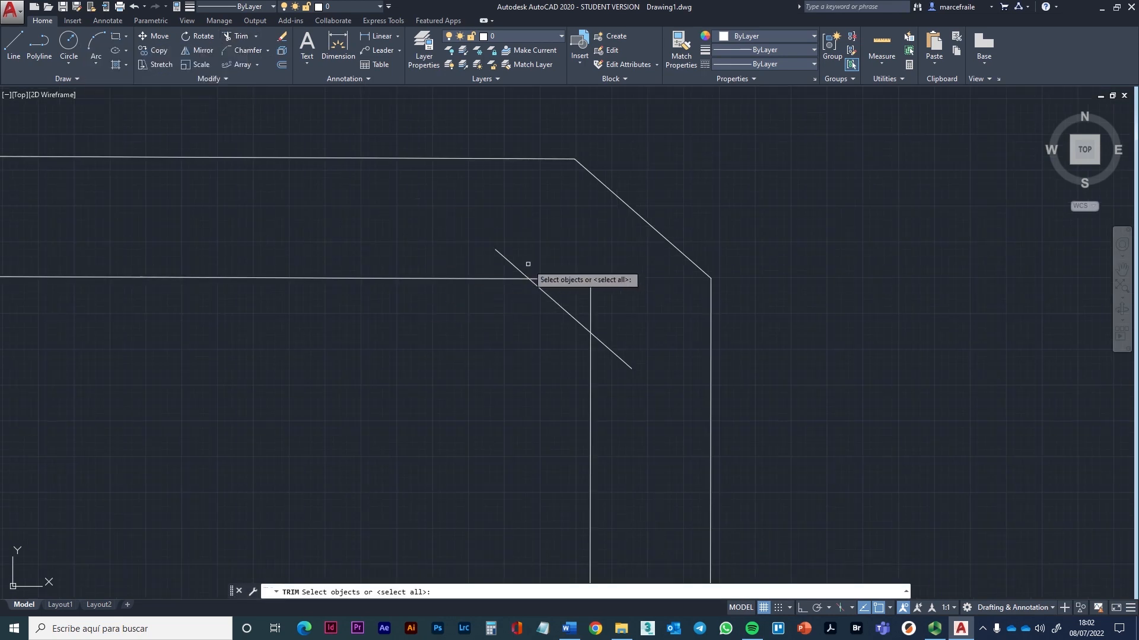
click(466, 278)
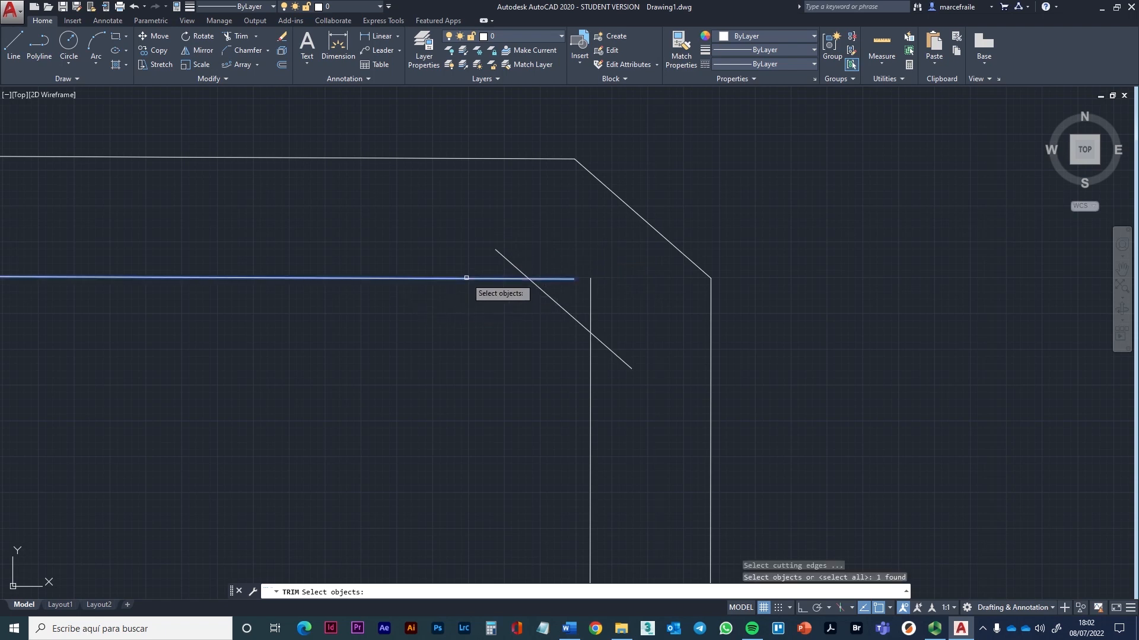
click(503, 254)
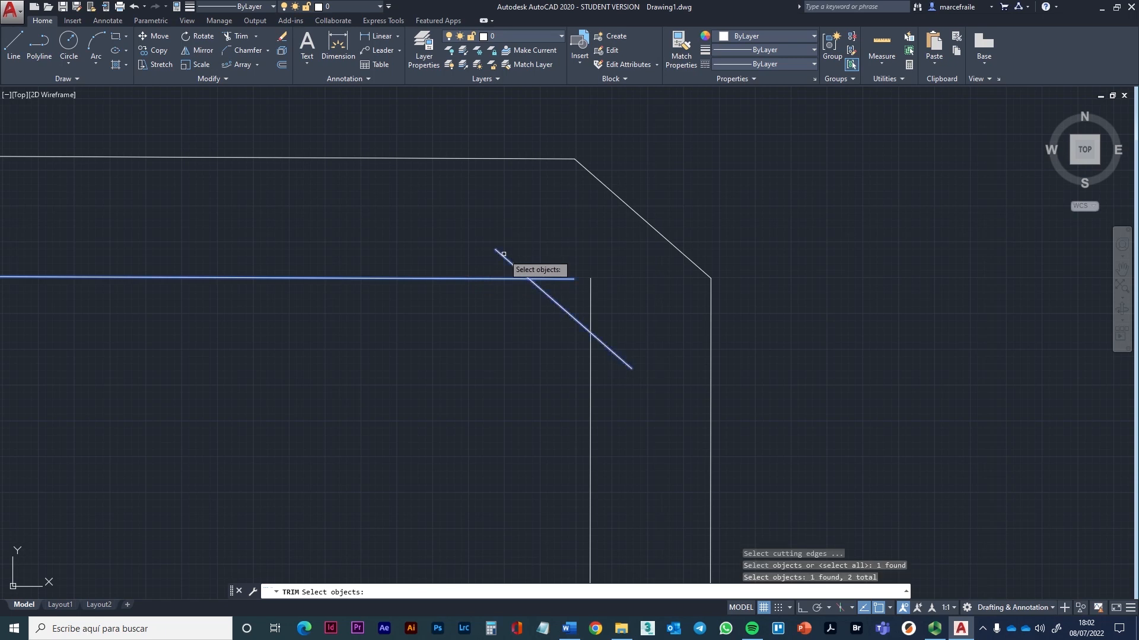
click(504, 255)
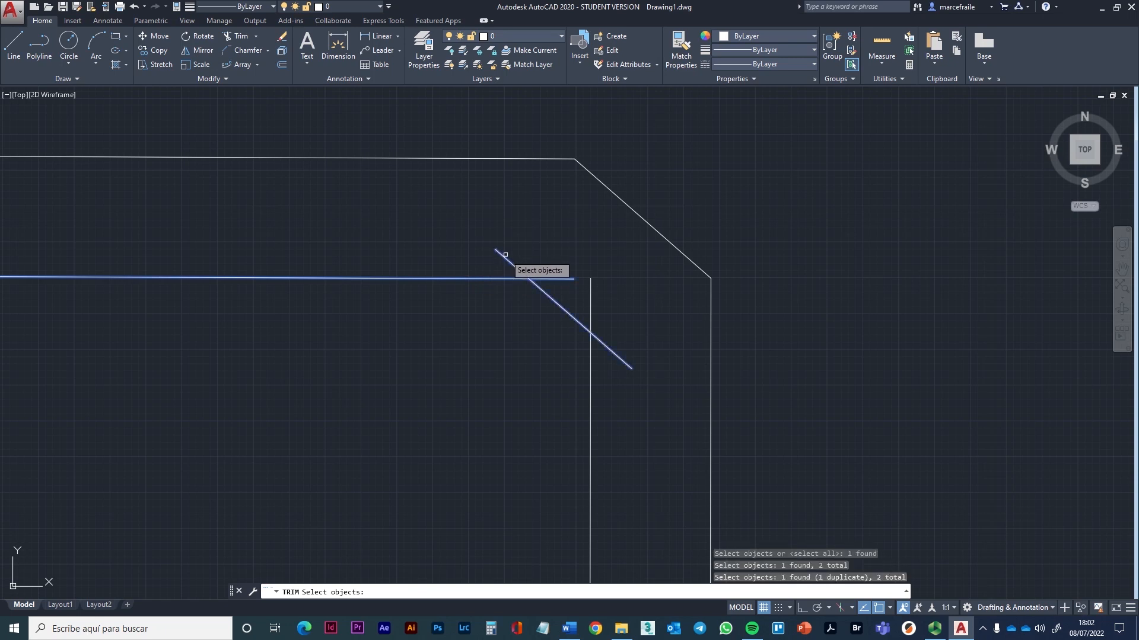
key(Return)
click(506, 255)
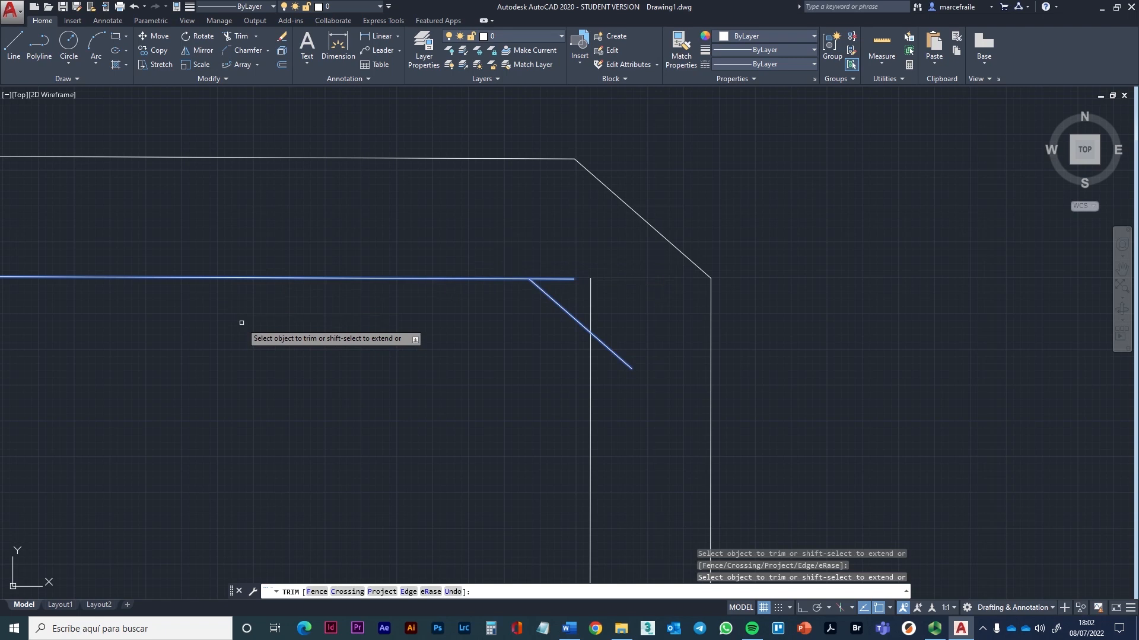
scroll(578, 307, up, 4)
key(Return)
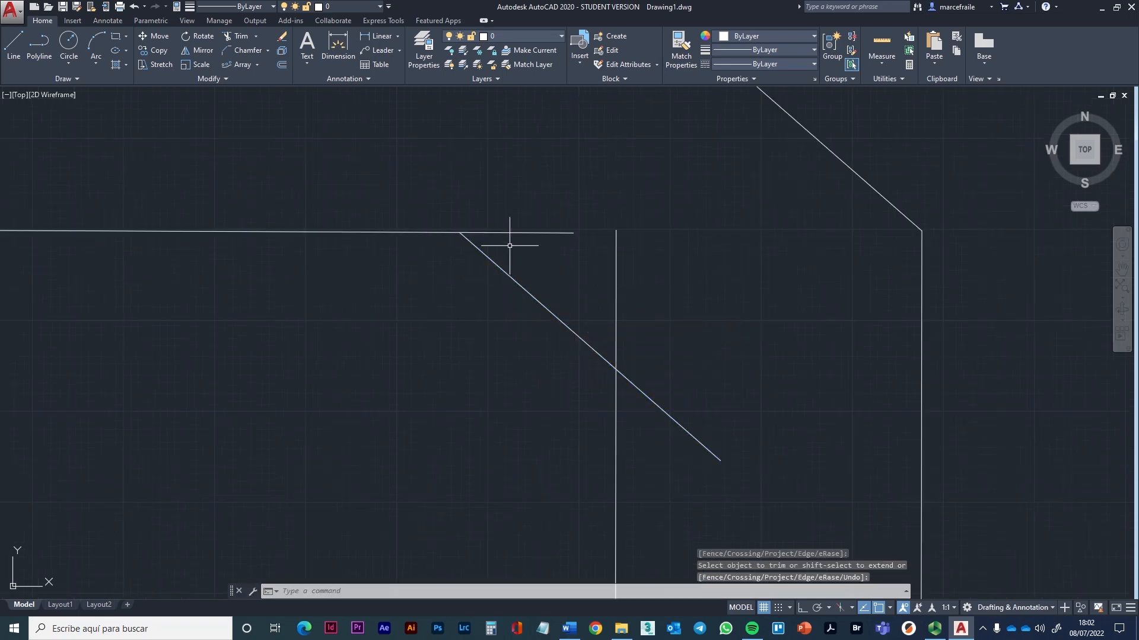
- Trim the end of the inner horizontal line that extends past the diagonal, using the diagonal as cutting edge
key(Return)
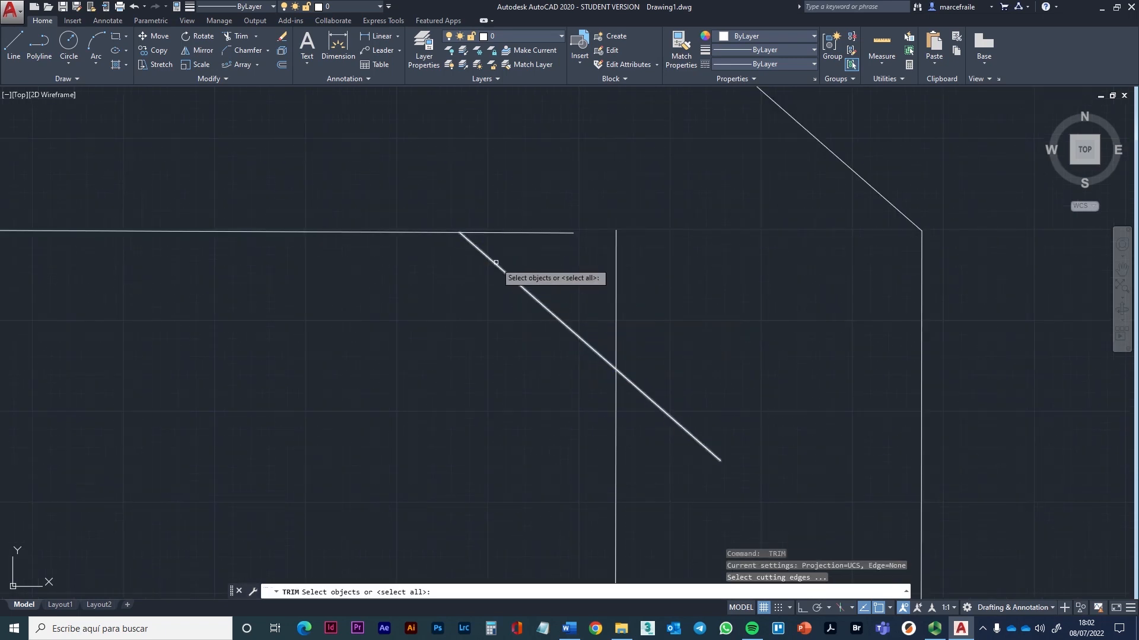
click(495, 262)
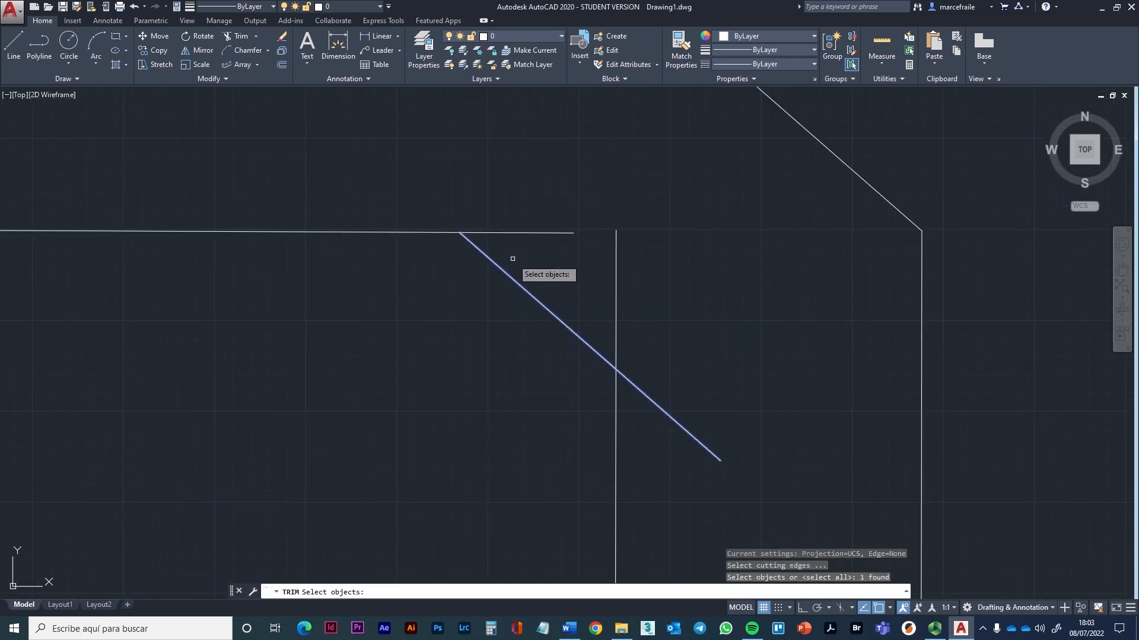
key(Return)
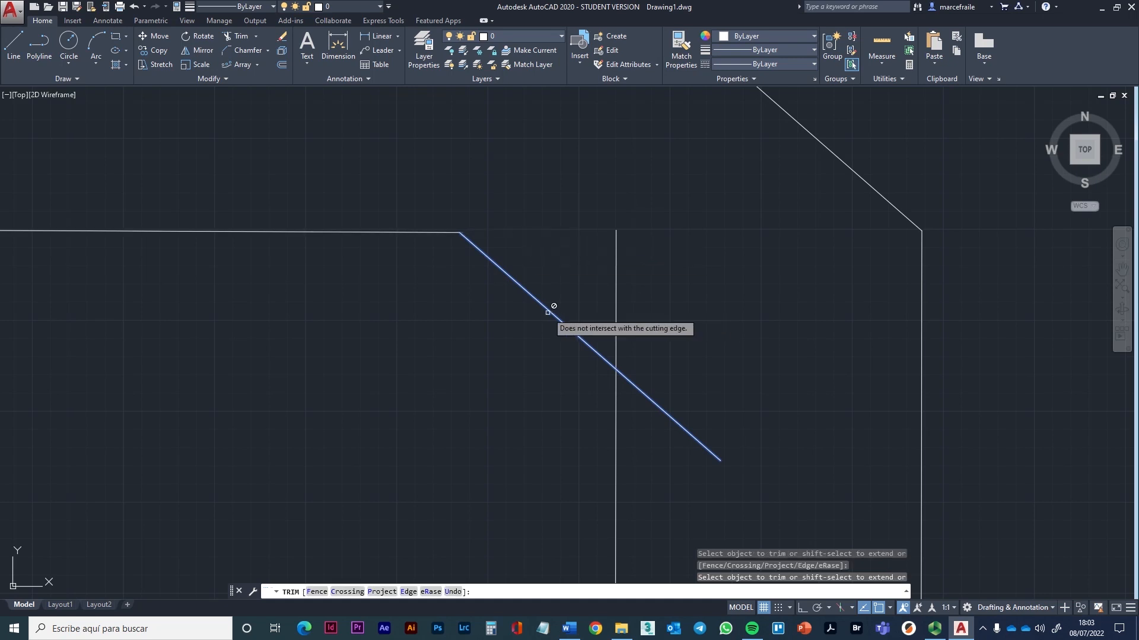
key(Return)
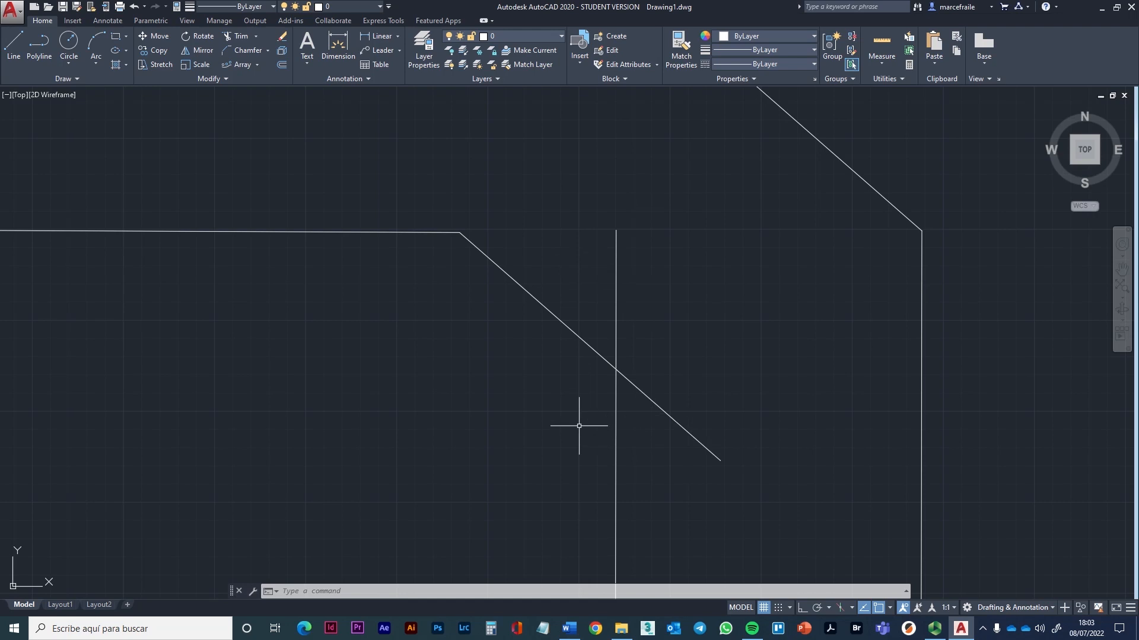
- Trim the overhanging ends of the inner vertical and diagonal lines at their intersection, using both lines as cutting edges
text(trim)
key(Return)
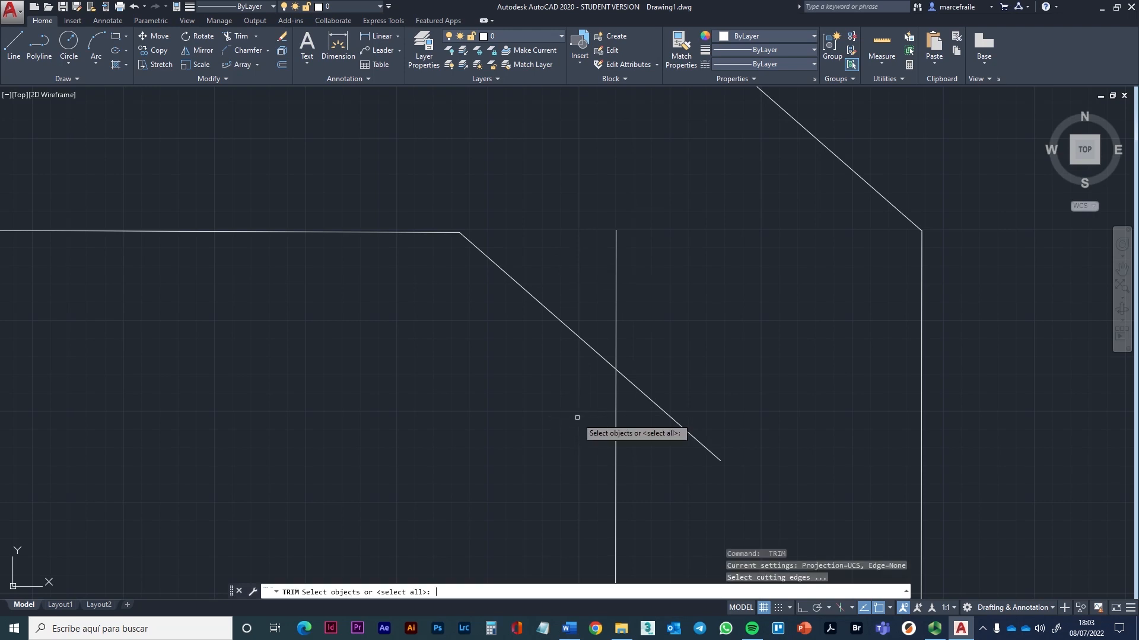
click(617, 436)
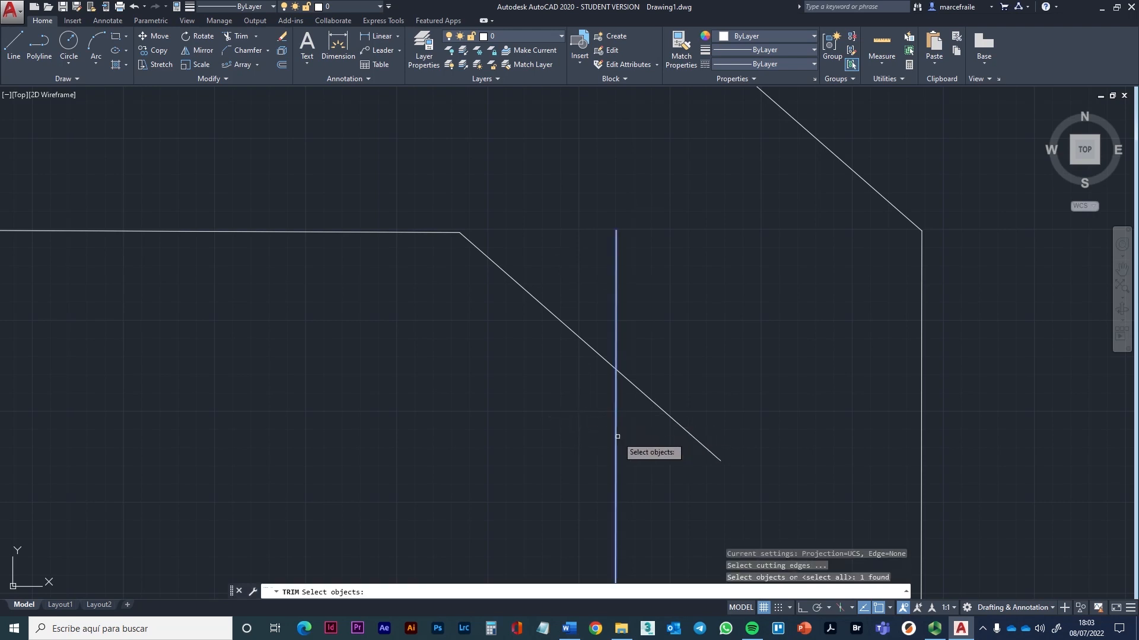
click(586, 347)
click(587, 345)
click(589, 345)
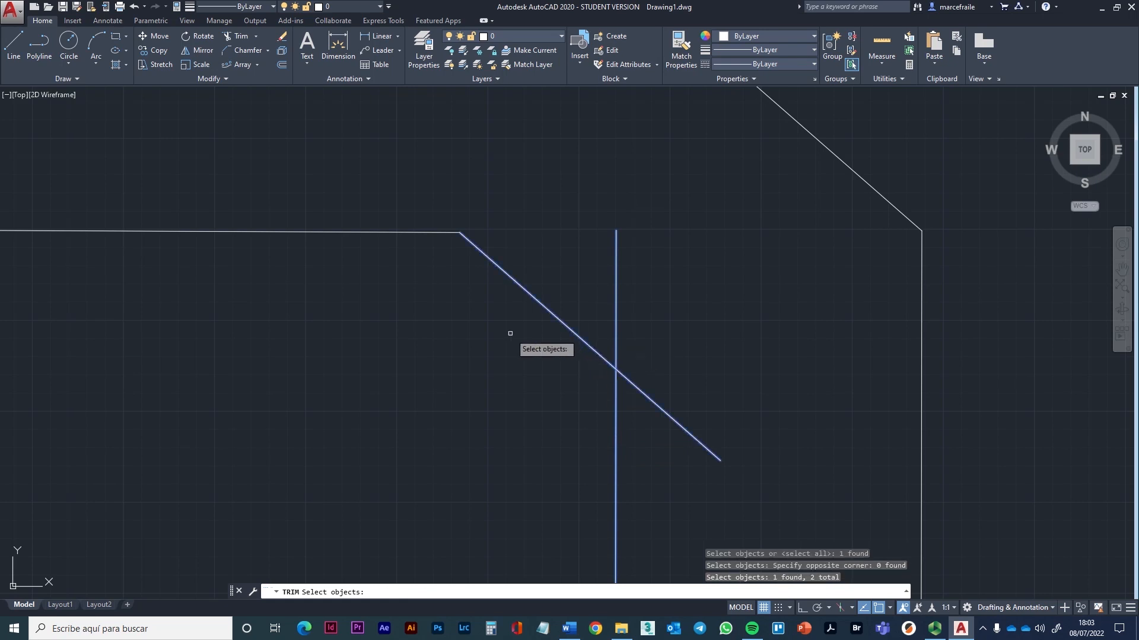
key(Return)
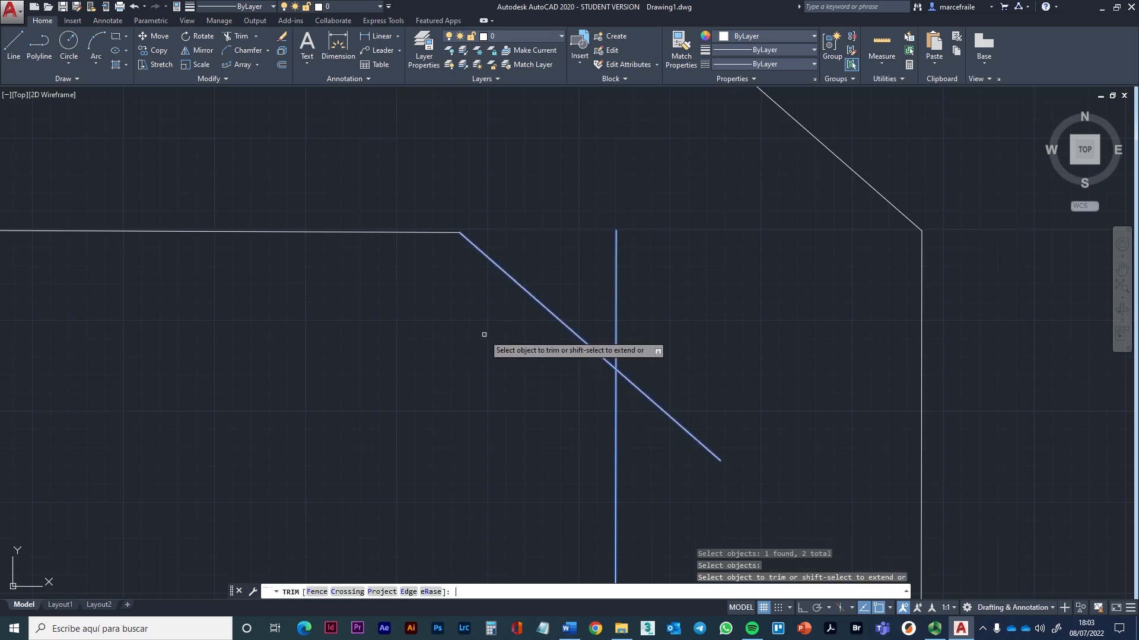
click(618, 315)
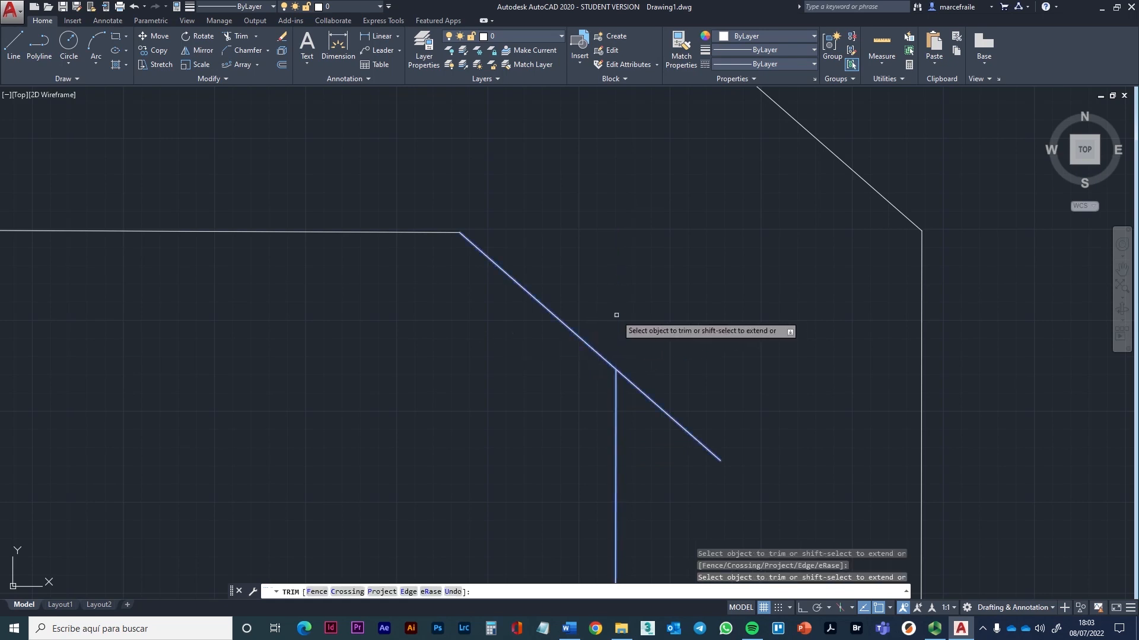
click(640, 392)
click(645, 389)
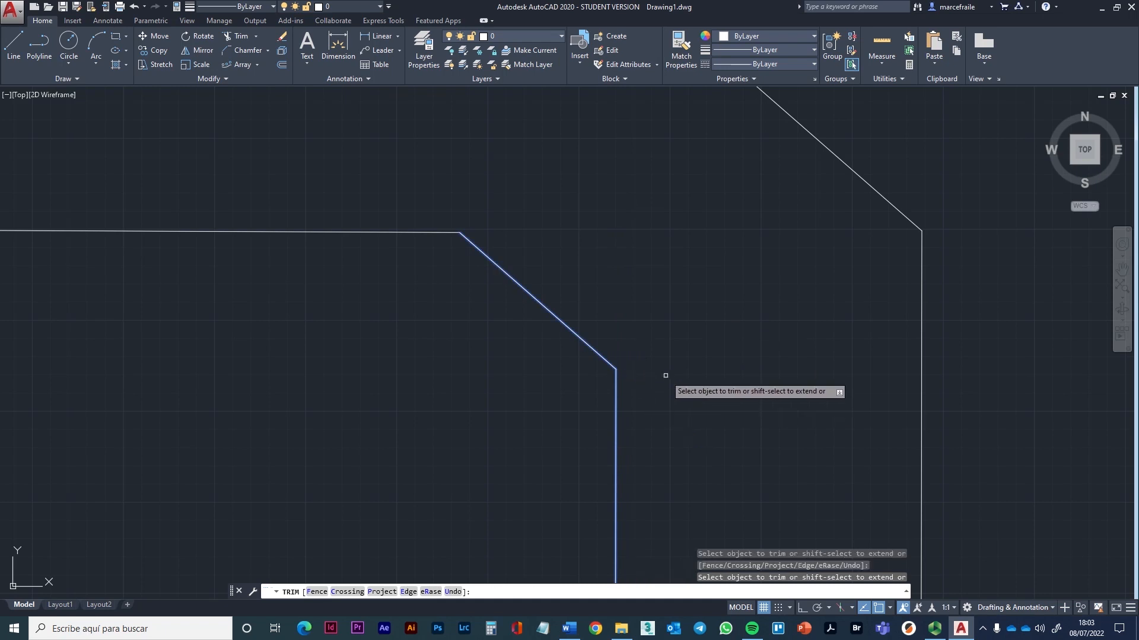
key(Return)
- Break a gap in the outer horizontal line between two picked points and undo the break
scroll(709, 274, down, 8)
scroll(603, 342, up, 2)
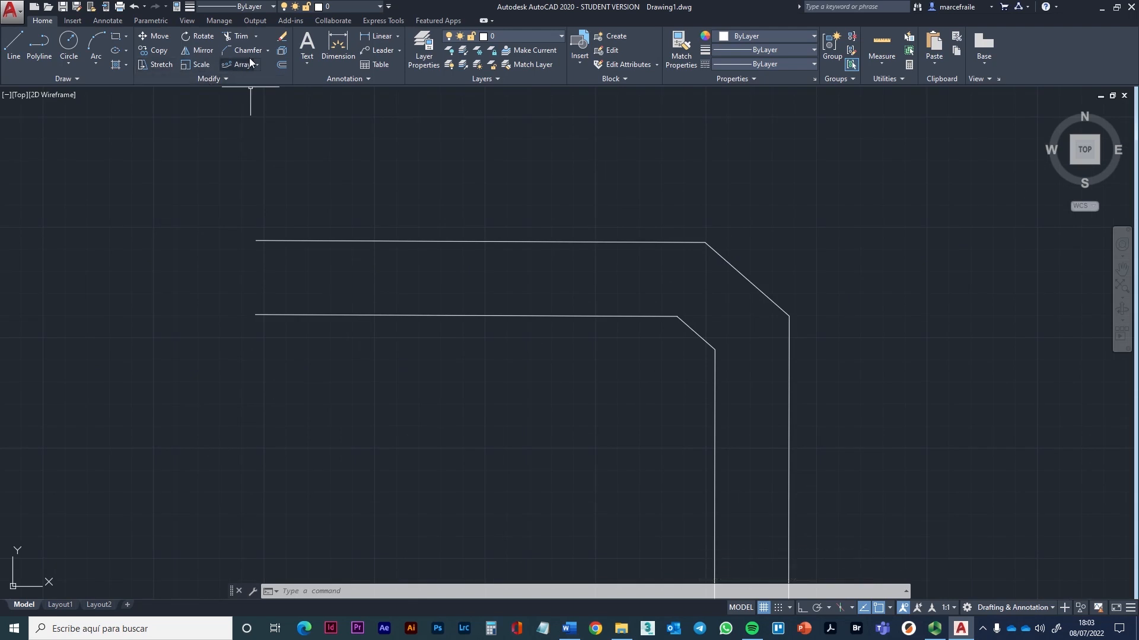
click(224, 79)
mouse_move(227, 79)
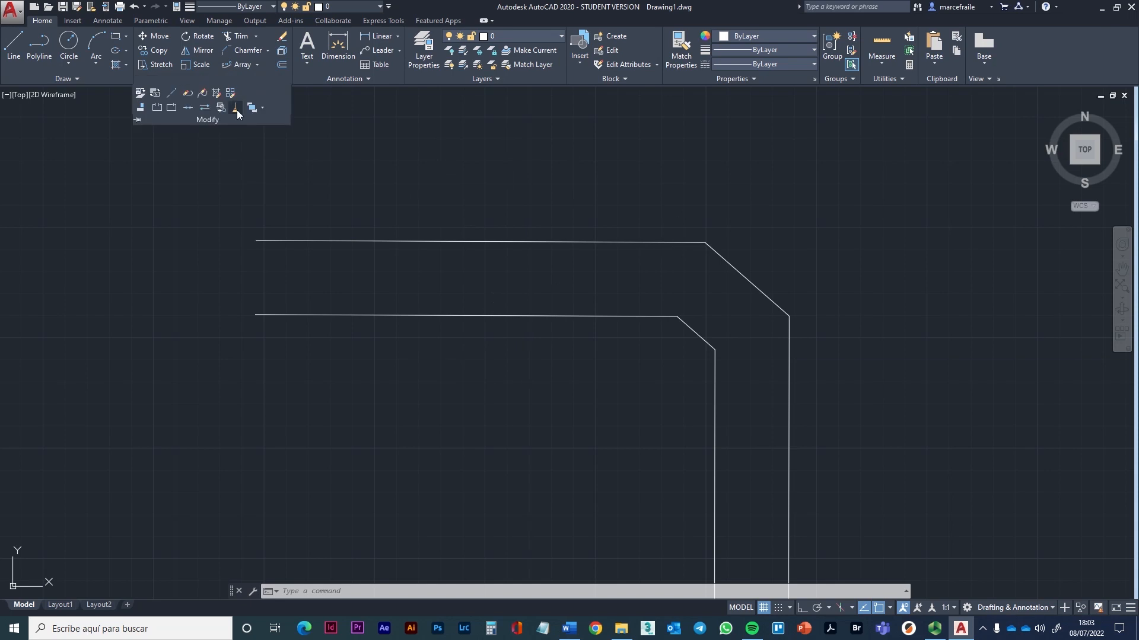
click(157, 108)
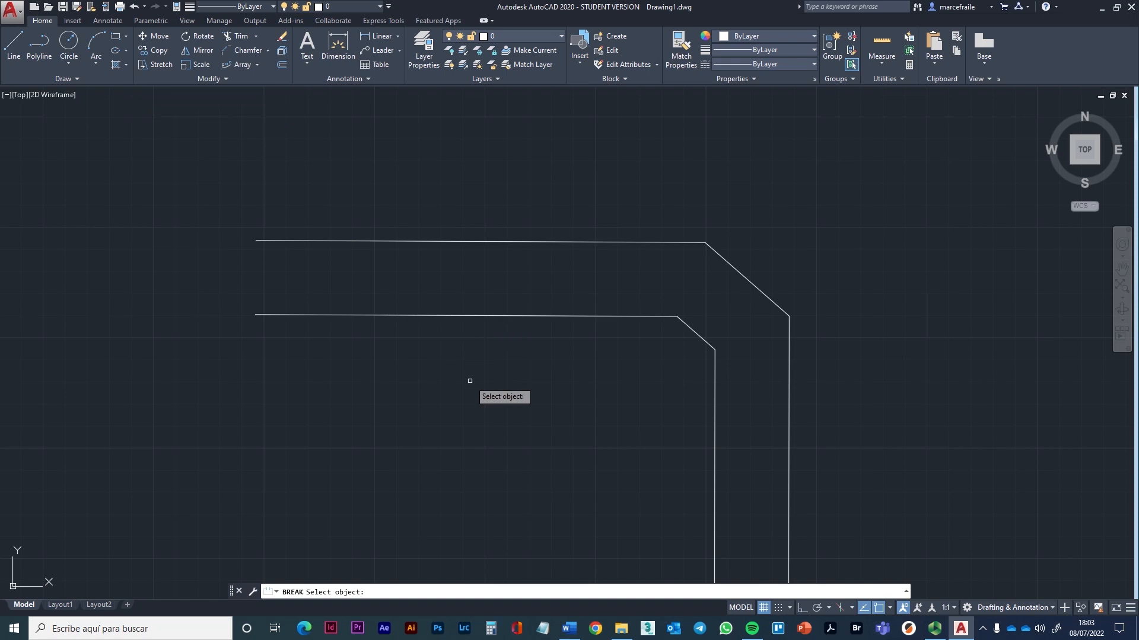
click(567, 394)
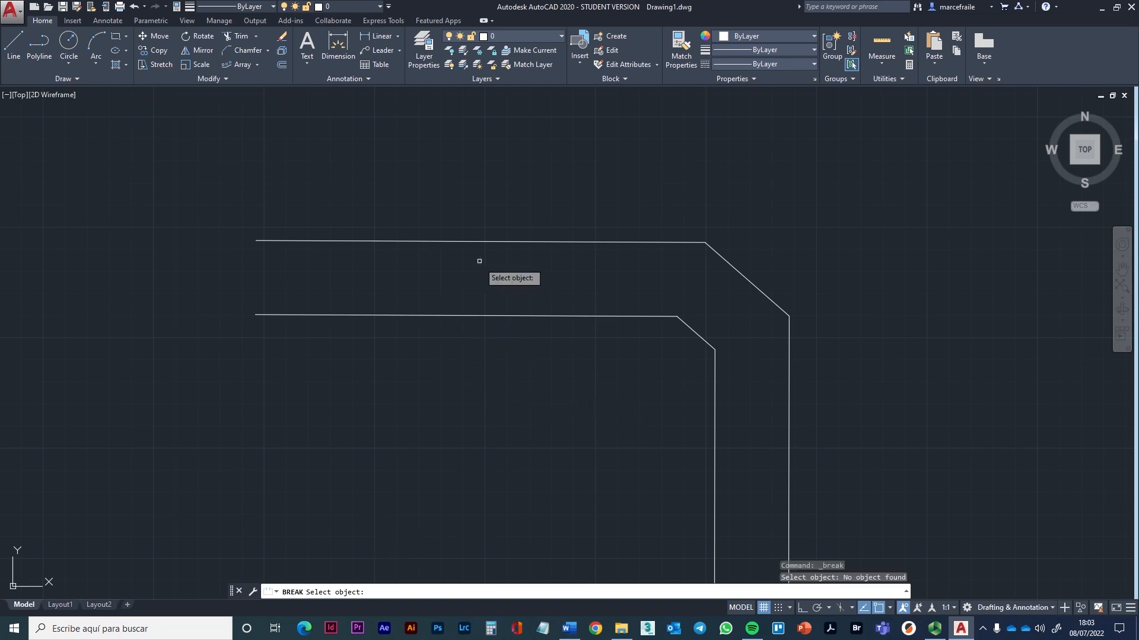
click(539, 336)
click(475, 242)
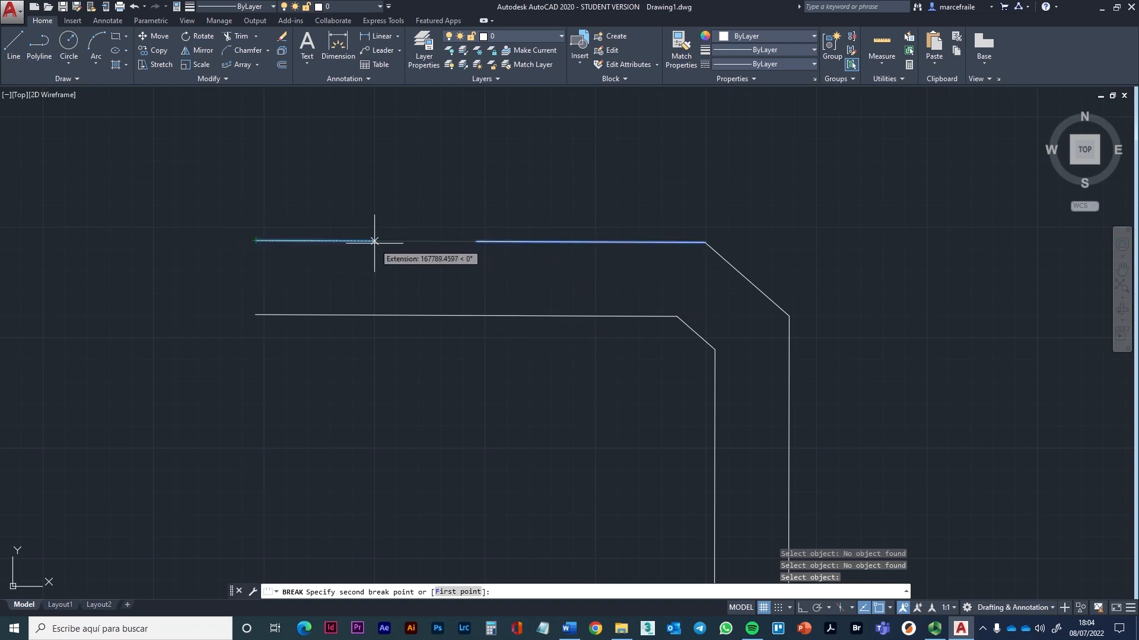
click(374, 241)
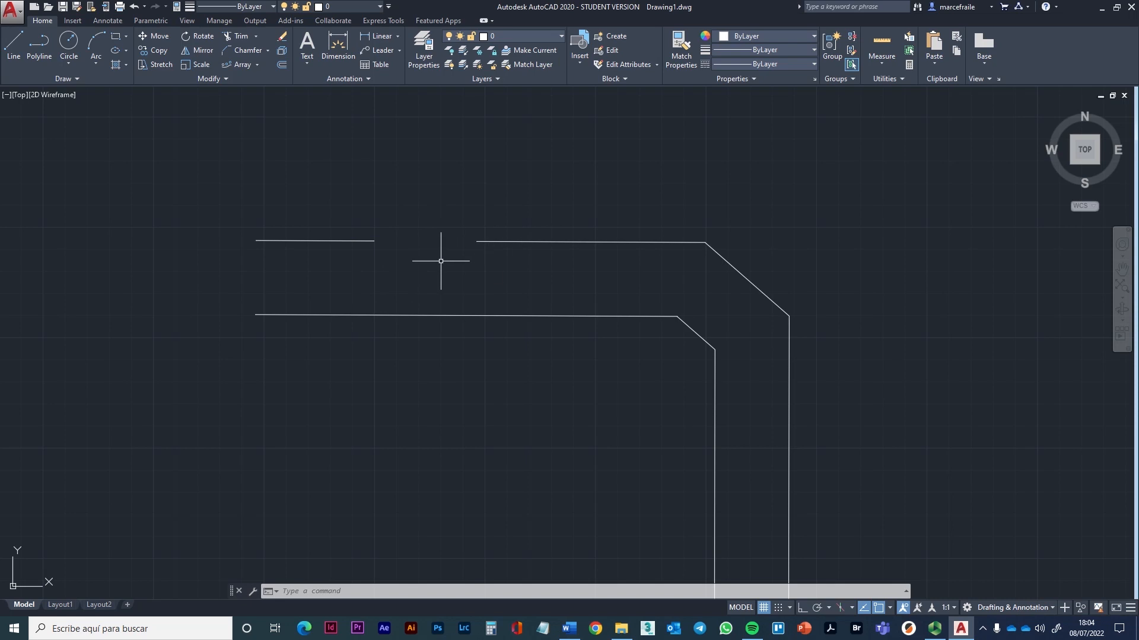
key(space)
key(ctrl+z)
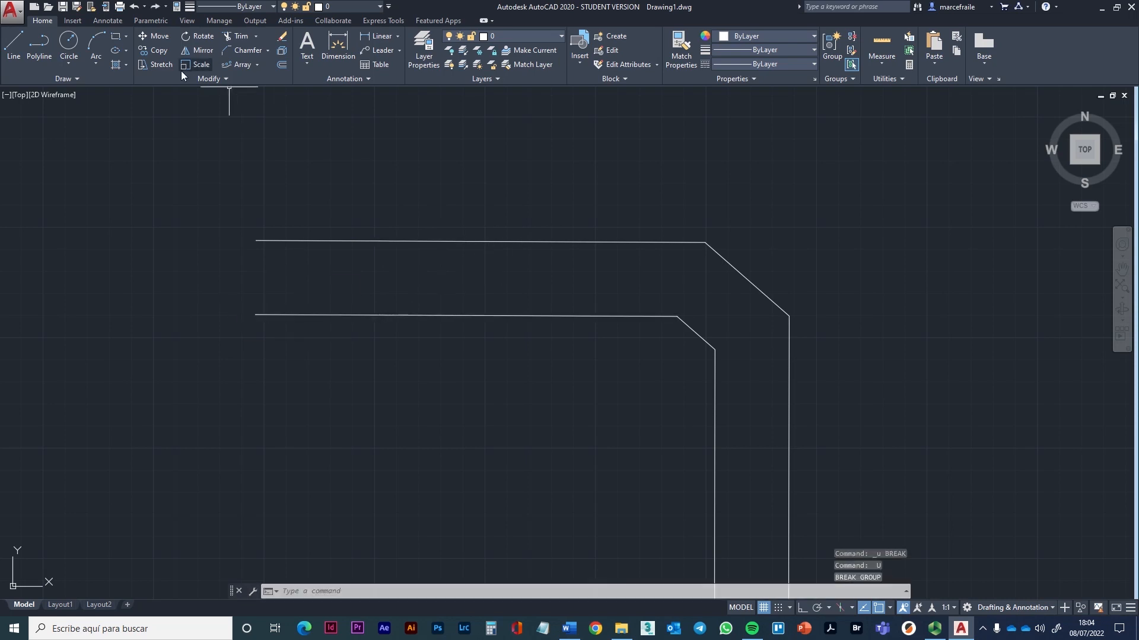
- Break a gap in the inner horizontal line between two picked points and undo the break
click(230, 84)
click(156, 107)
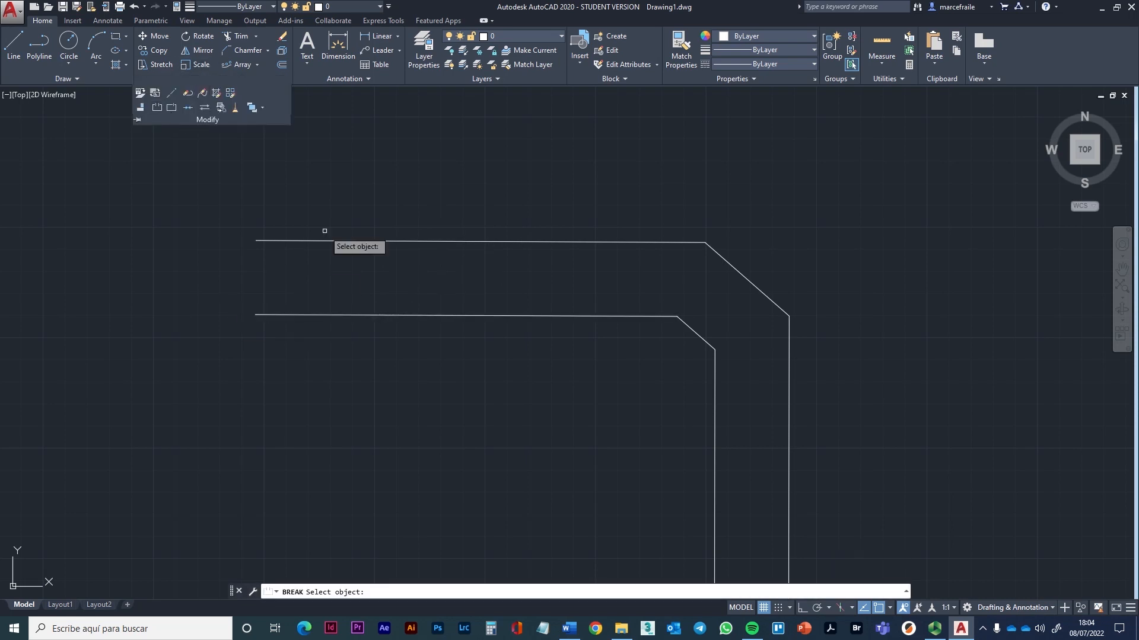
click(393, 316)
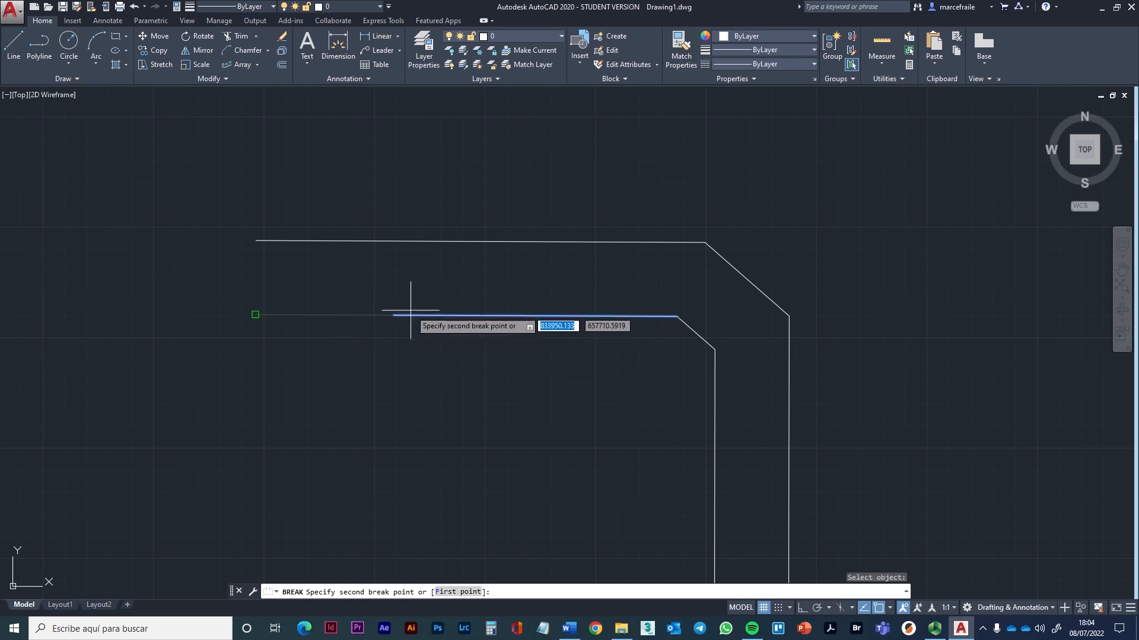
click(460, 308)
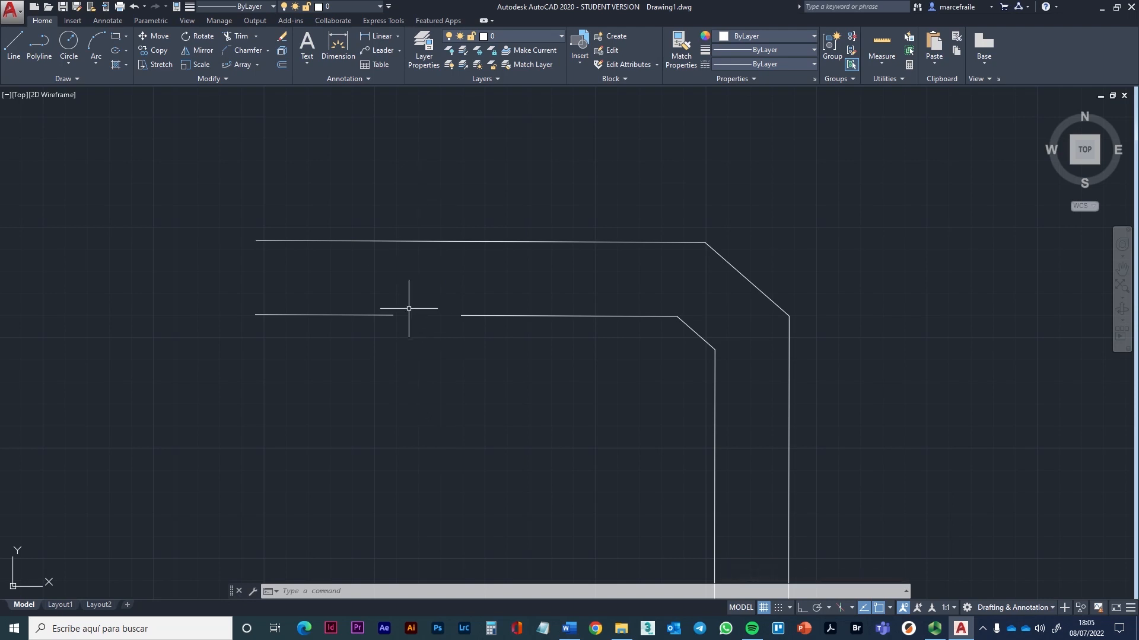
key(ctrl+z)
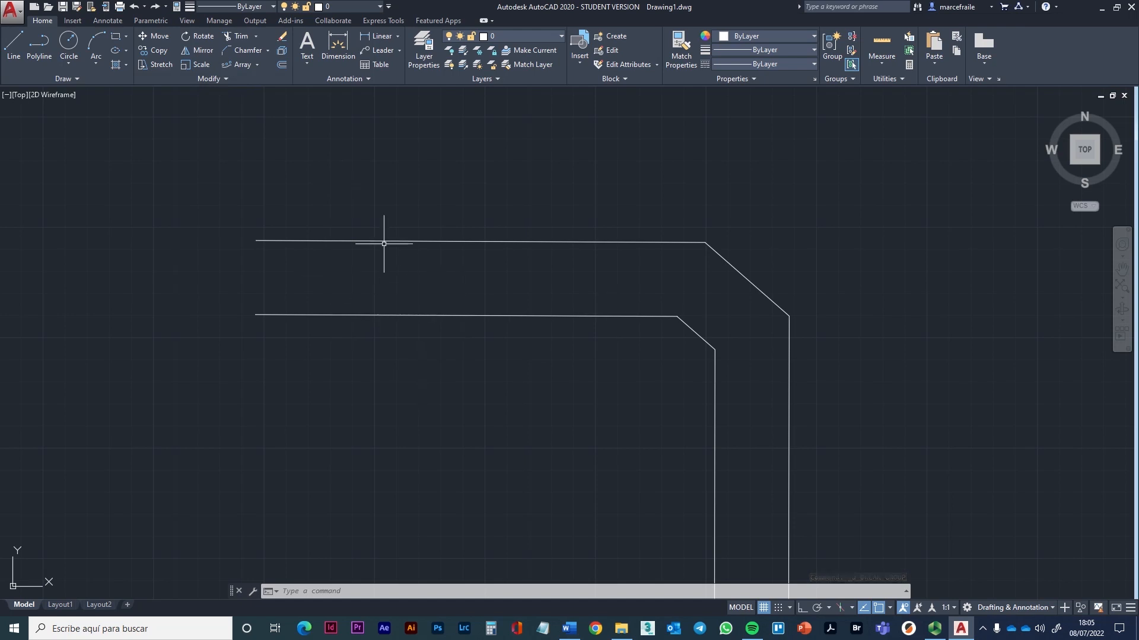
- Split the inner horizontal line at a single point near its middle with Break at Point
click(225, 79)
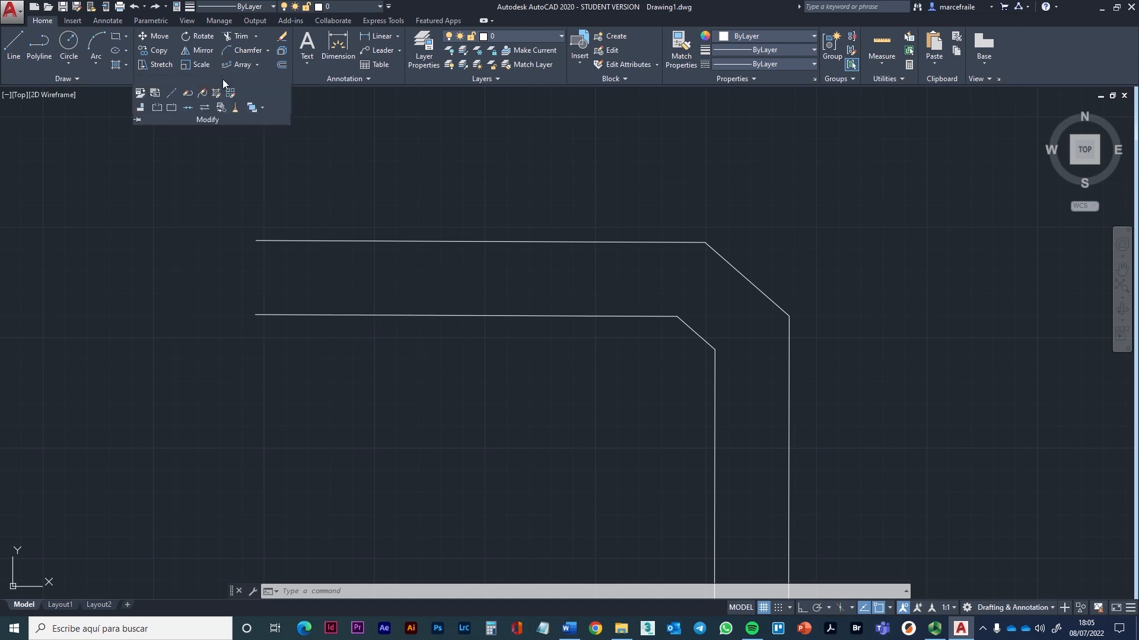
click(173, 110)
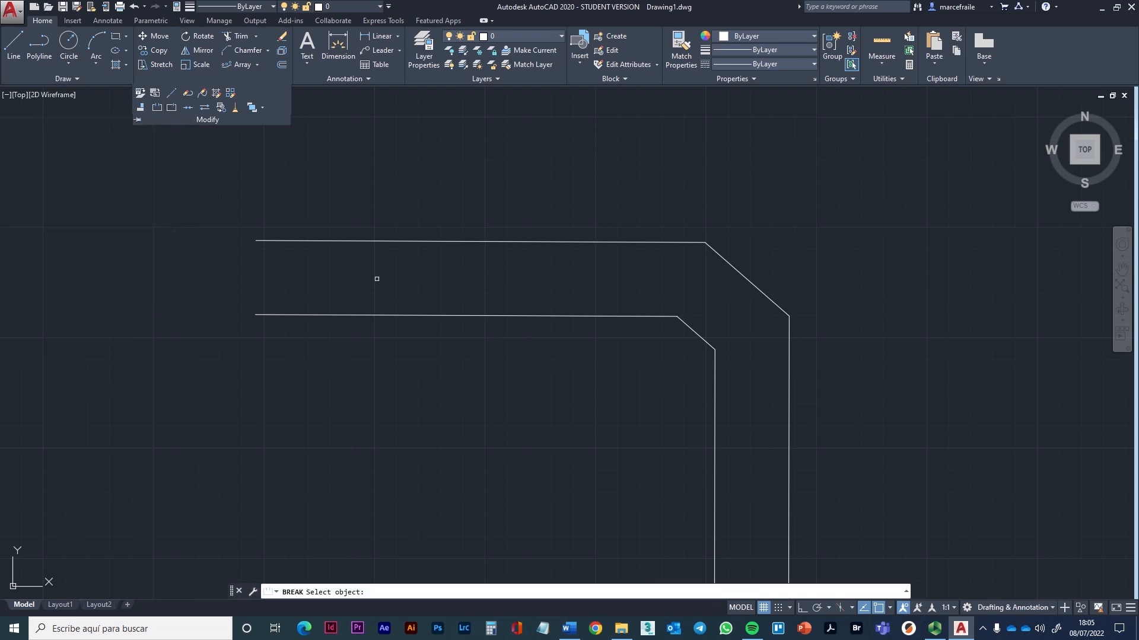
click(374, 316)
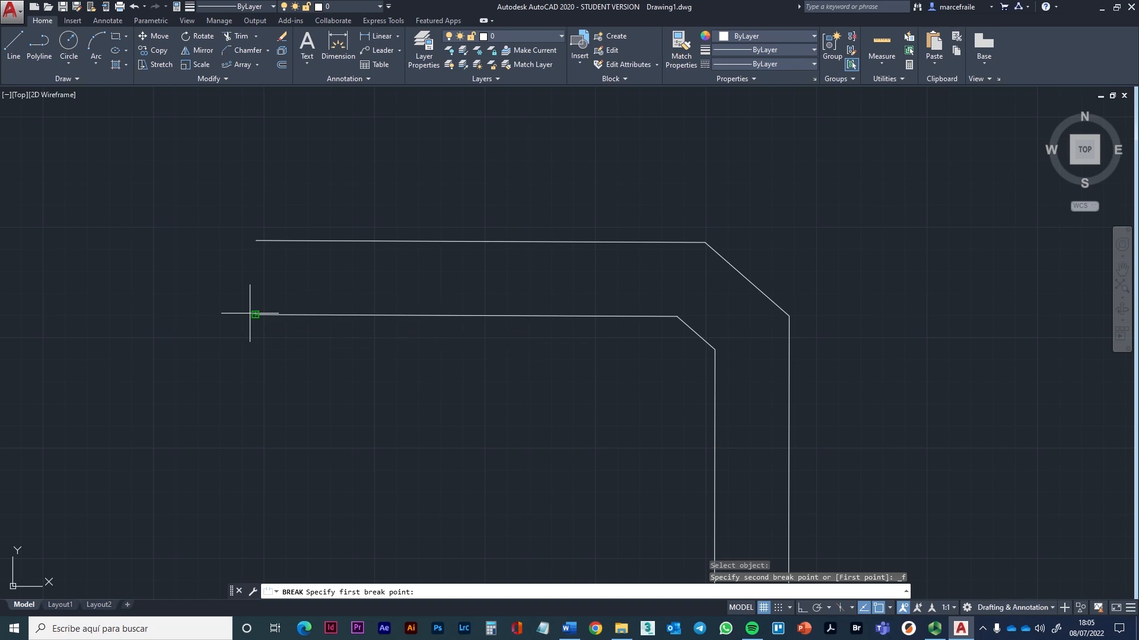
click(487, 317)
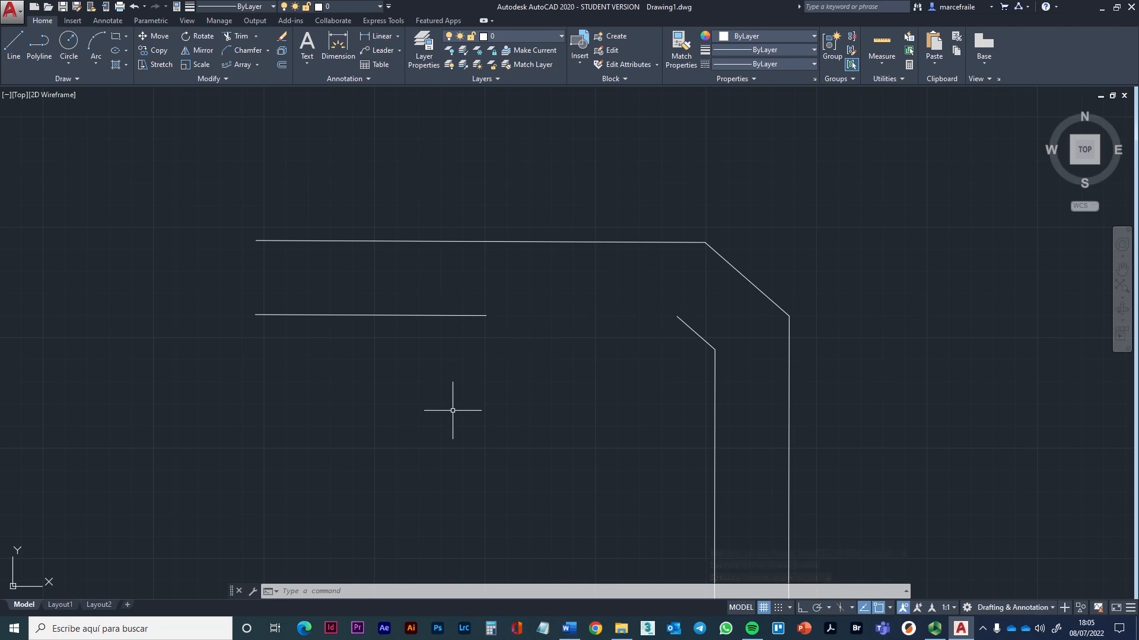
- Break a short gap in the left segment of the inner horizontal line between two points near its middle
key(Return)
click(371, 315)
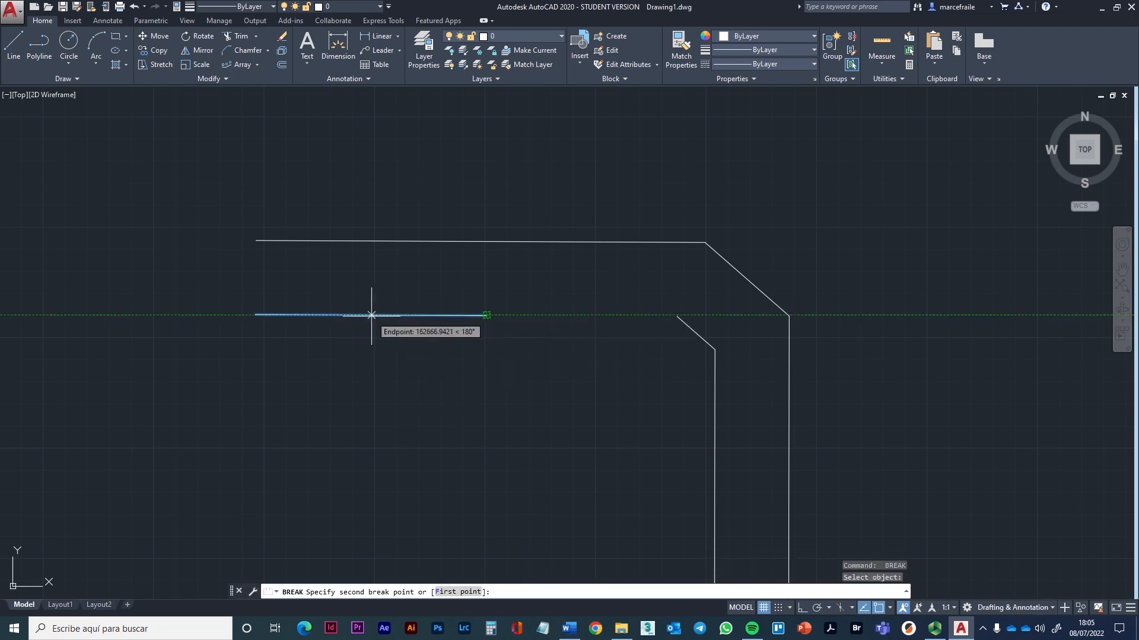
click(417, 316)
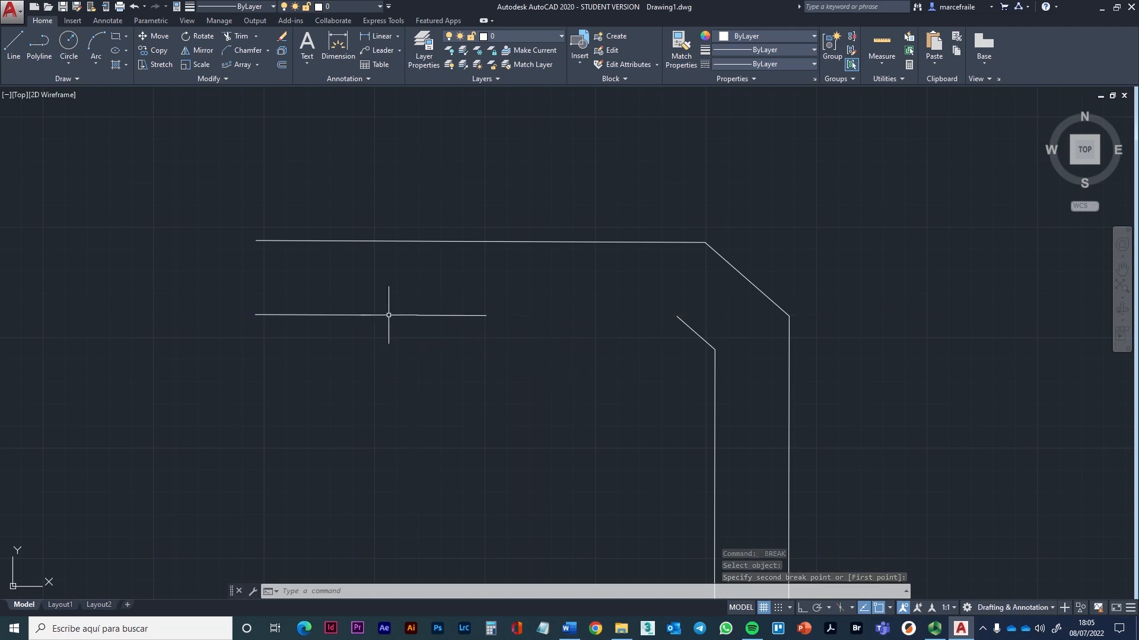
- Draw a closed irregular twelve-vertex polyline above and to the right of the chamfered outline
scroll(443, 331, down, 6)
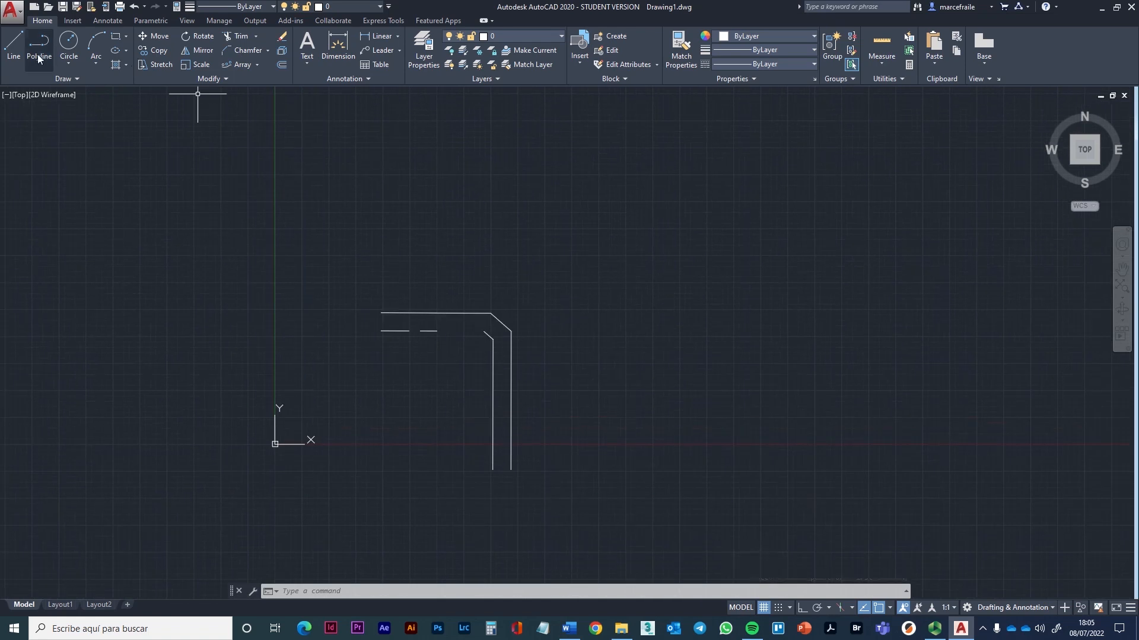
click(61, 56)
click(522, 226)
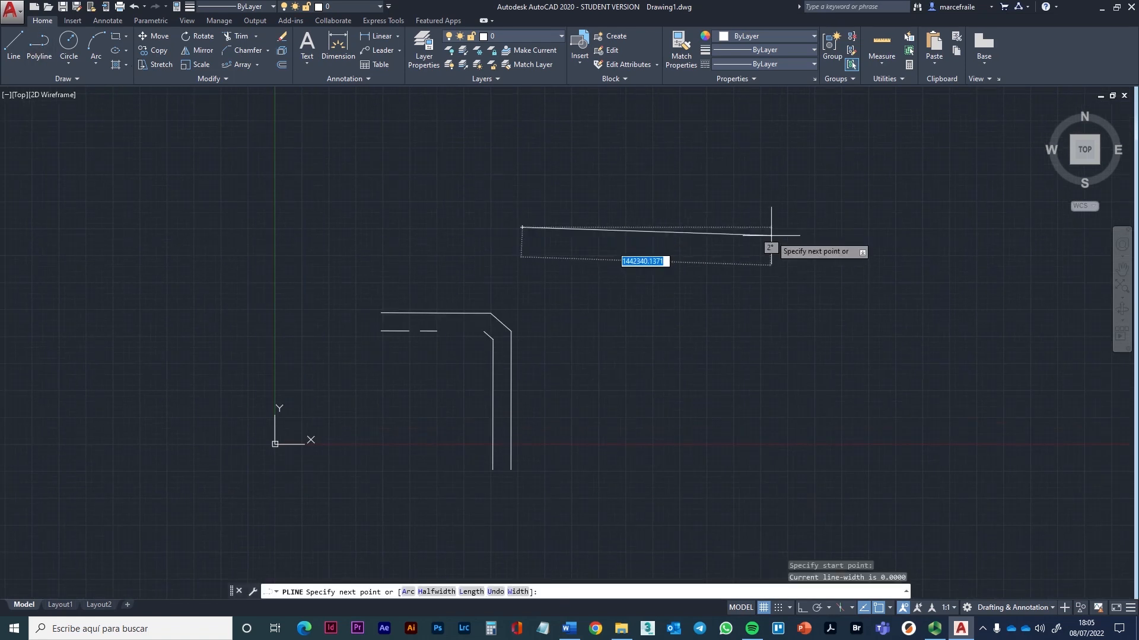
click(763, 227)
click(775, 323)
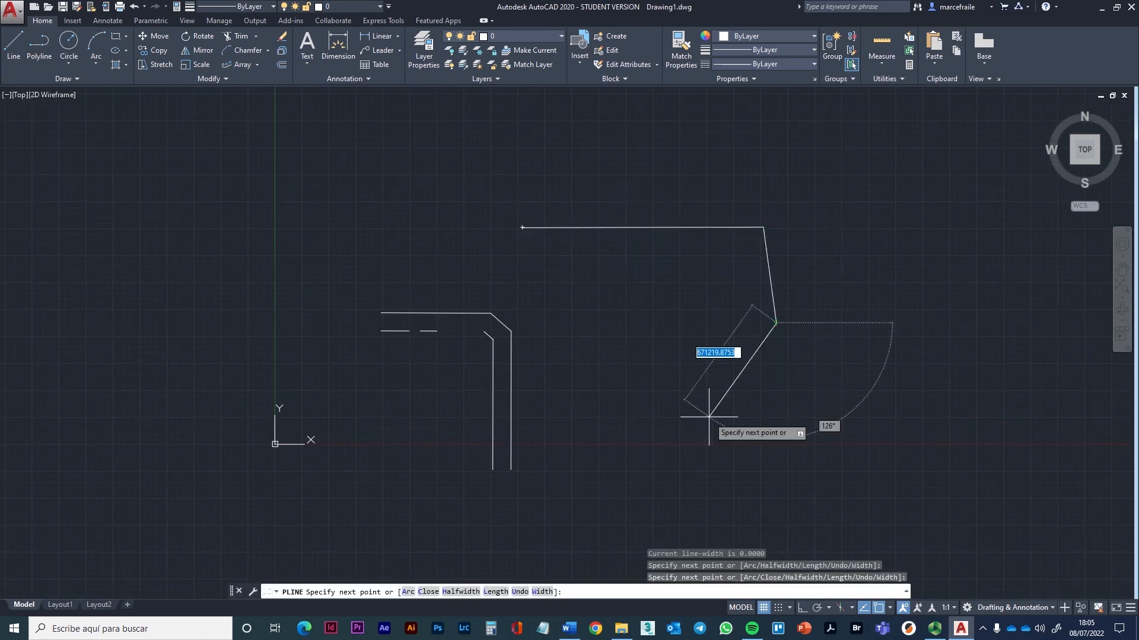
click(709, 417)
click(632, 381)
click(615, 312)
click(553, 289)
click(435, 260)
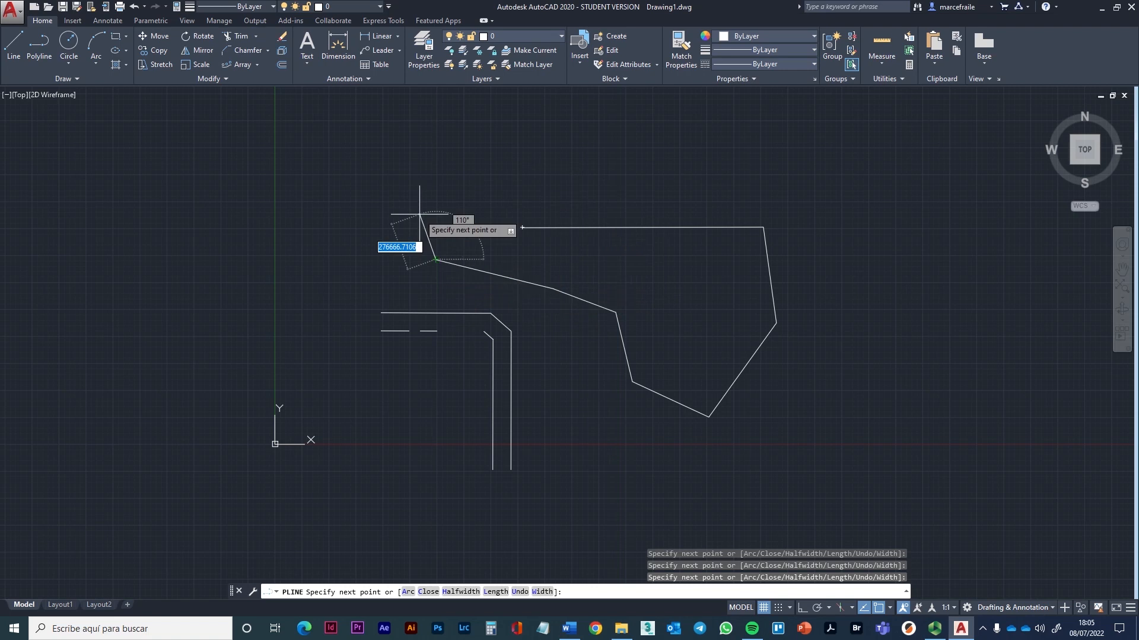
click(418, 215)
click(492, 205)
click(492, 236)
click(518, 236)
click(522, 227)
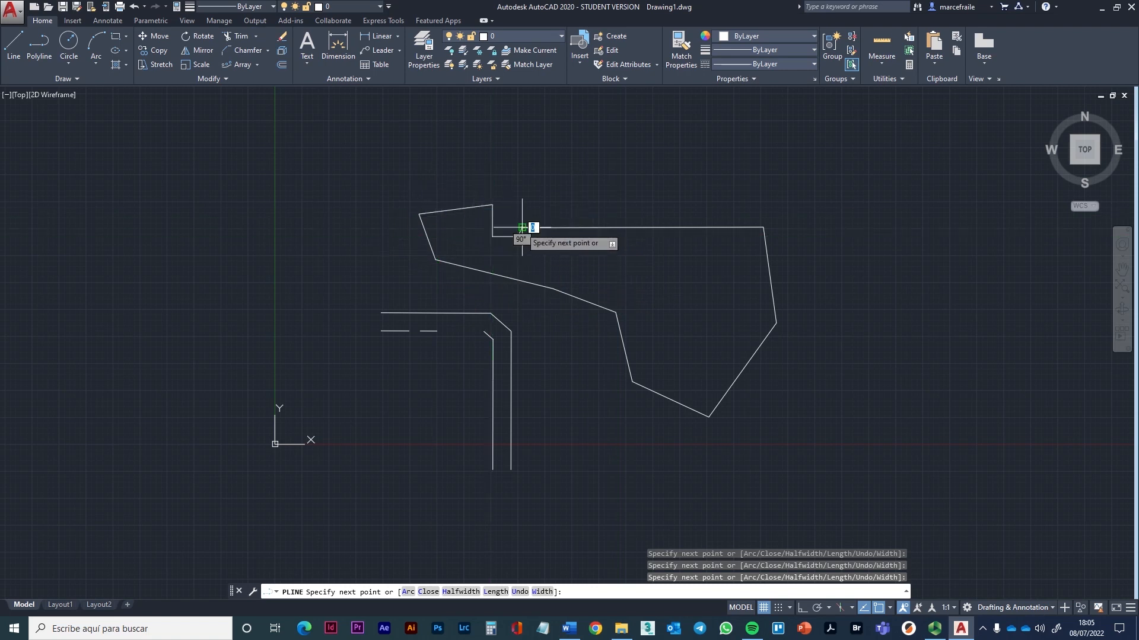
key(Return)
- Select the closed polyline to examine it as one object and open its polyline editing options
click(513, 236)
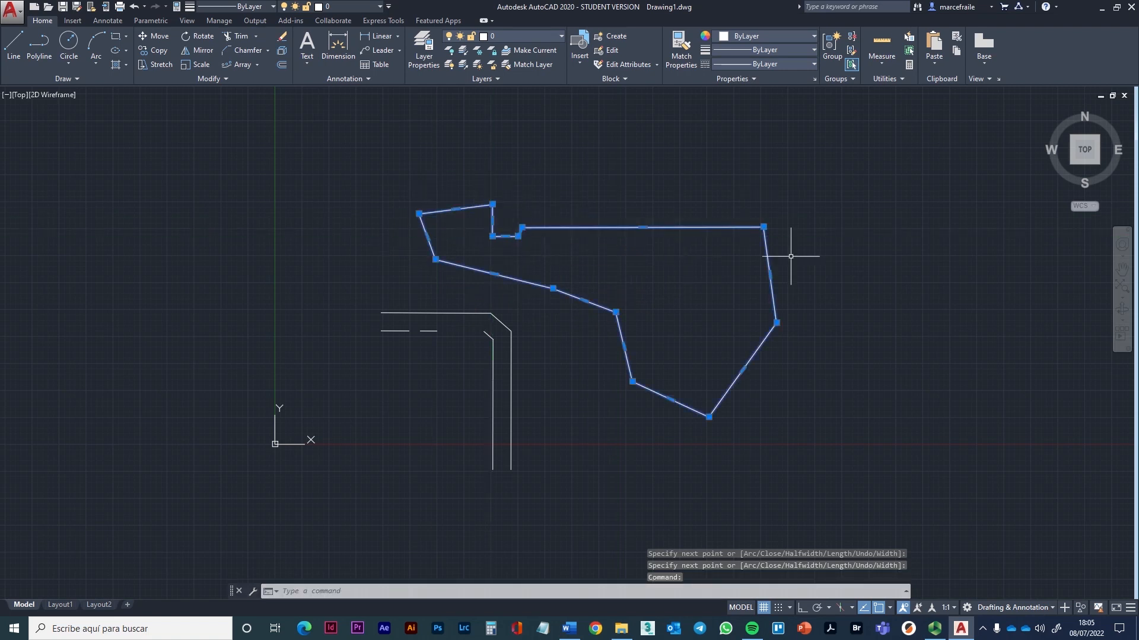
scroll(621, 307, up, 2)
middle_drag(621, 307, 514, 343)
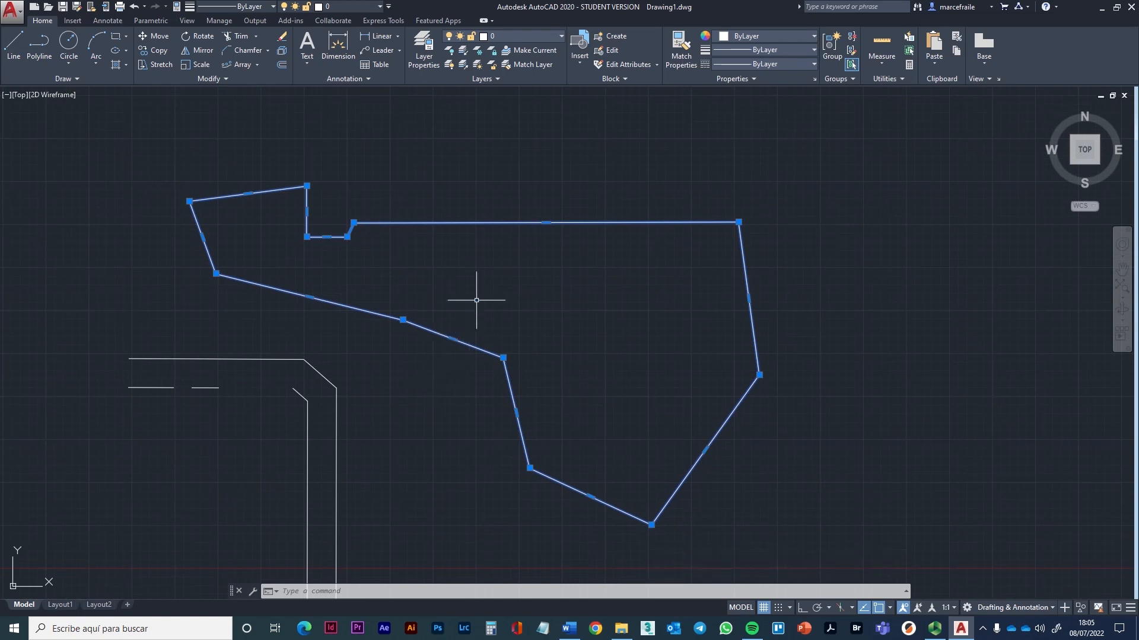
double_click(495, 334)
double_click(498, 338)
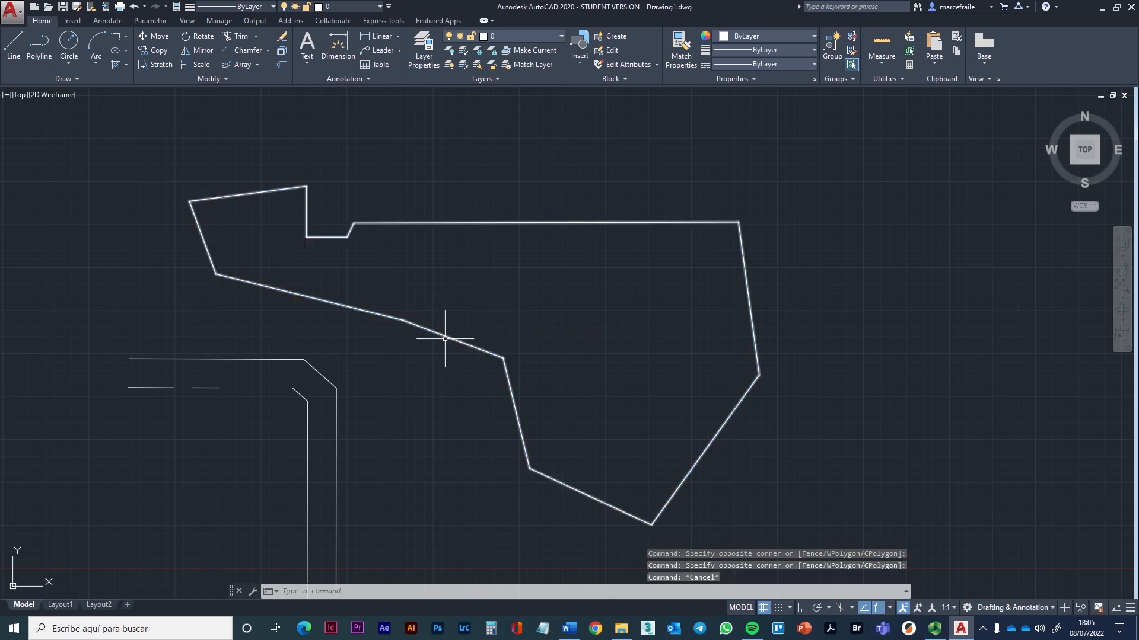
key(Escape)
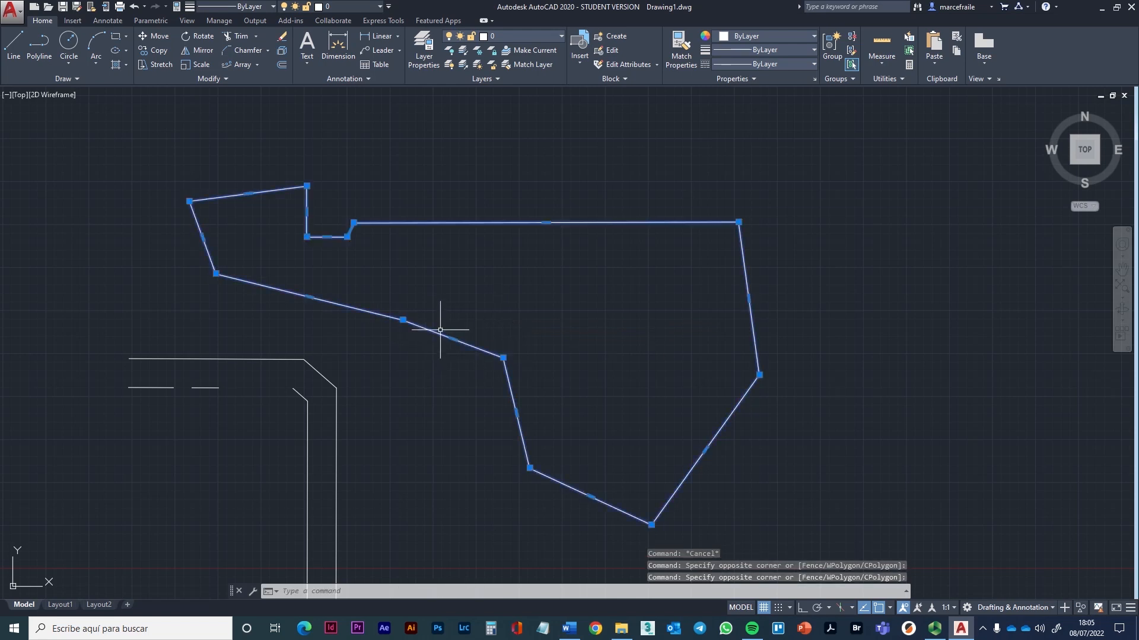
double_click(446, 336)
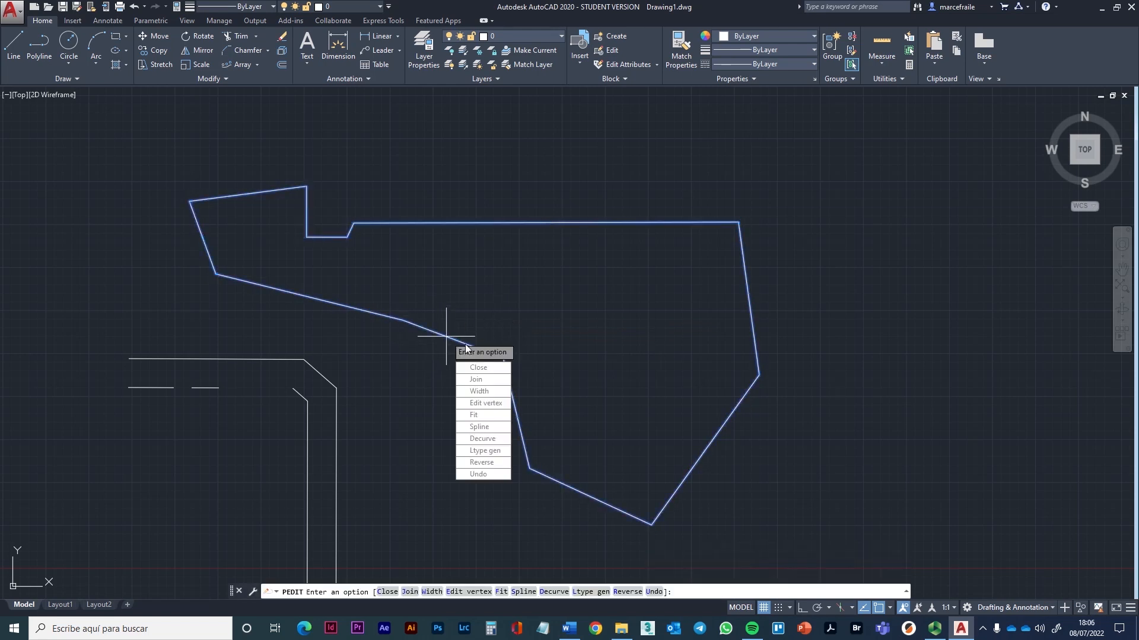
key(Escape)
- Erase the whole closed polyline and undo the erase
click(447, 335)
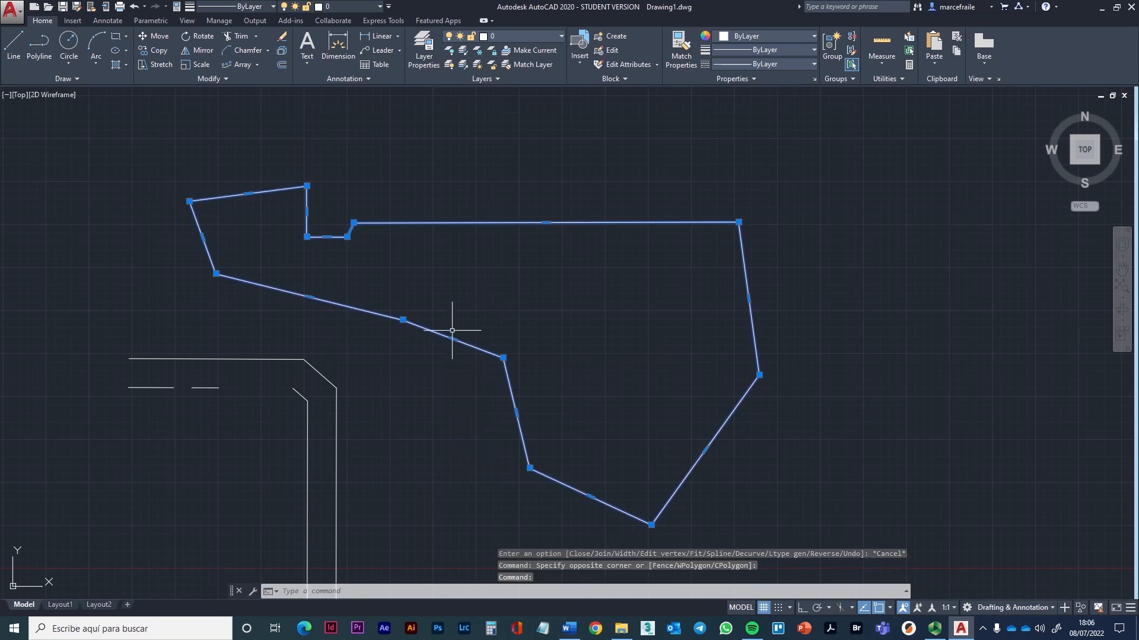
key(Delete)
key(ctrl+z)
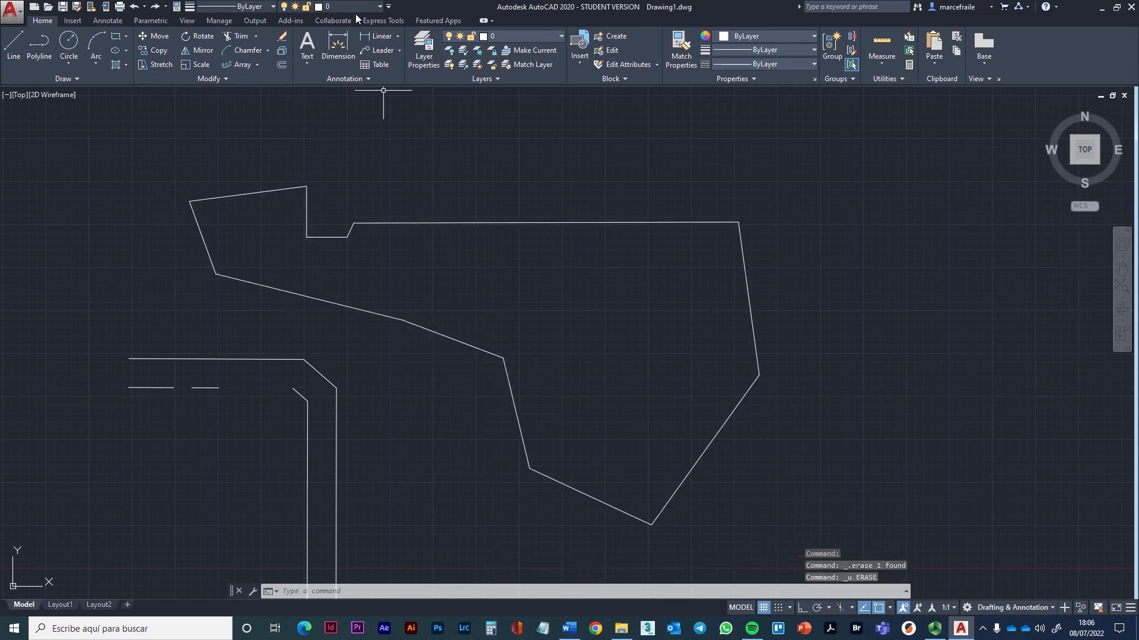
- Explode the closed polyline into separate line segments
click(282, 52)
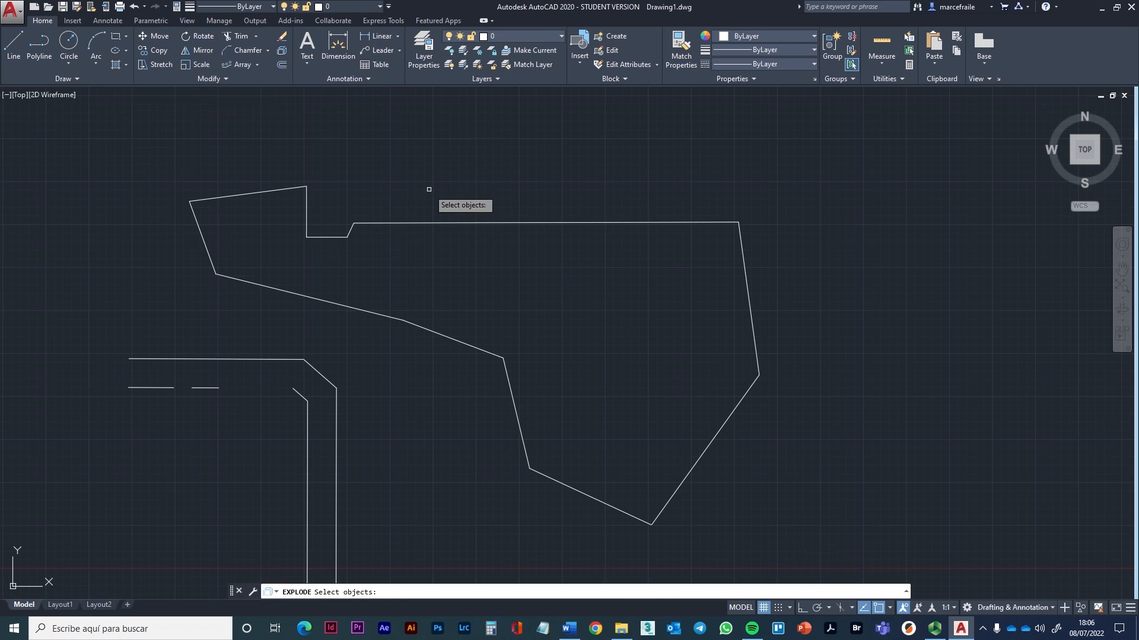
click(445, 223)
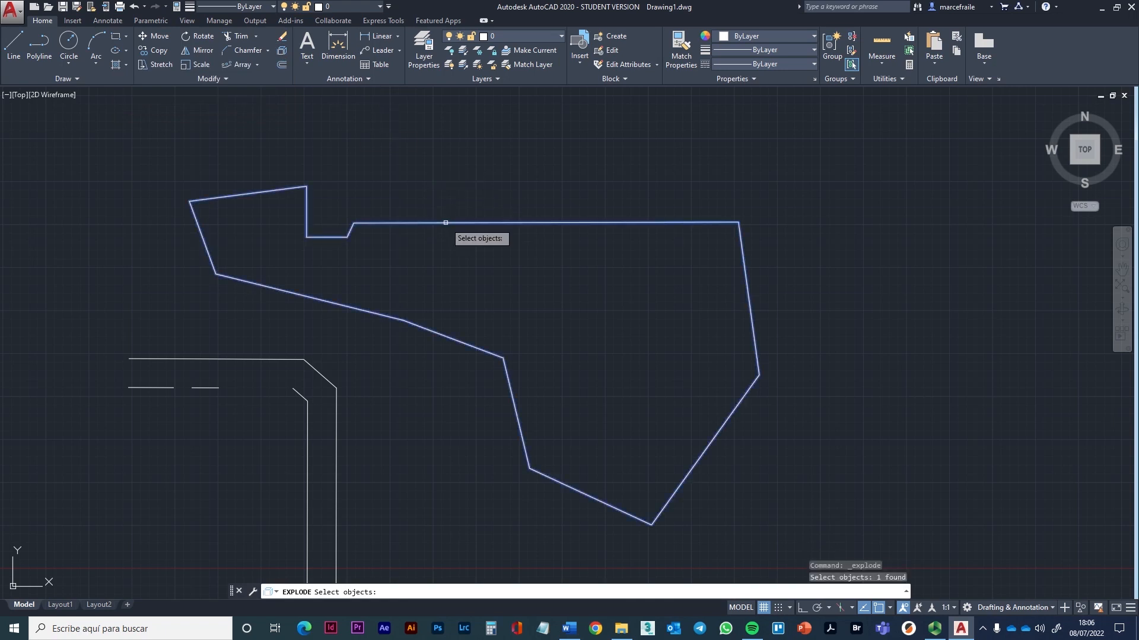
key(Return)
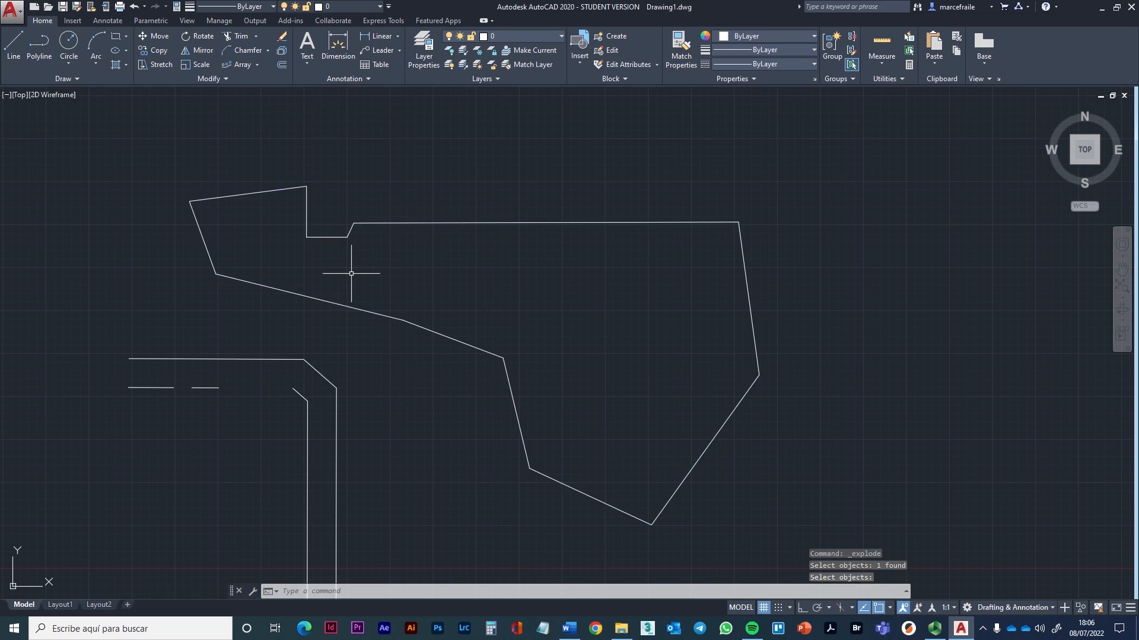
- Erase three exploded segments: the short slanted one mid-outline, the steep one adjoining it, and the long diagonal at the lower right
click(437, 335)
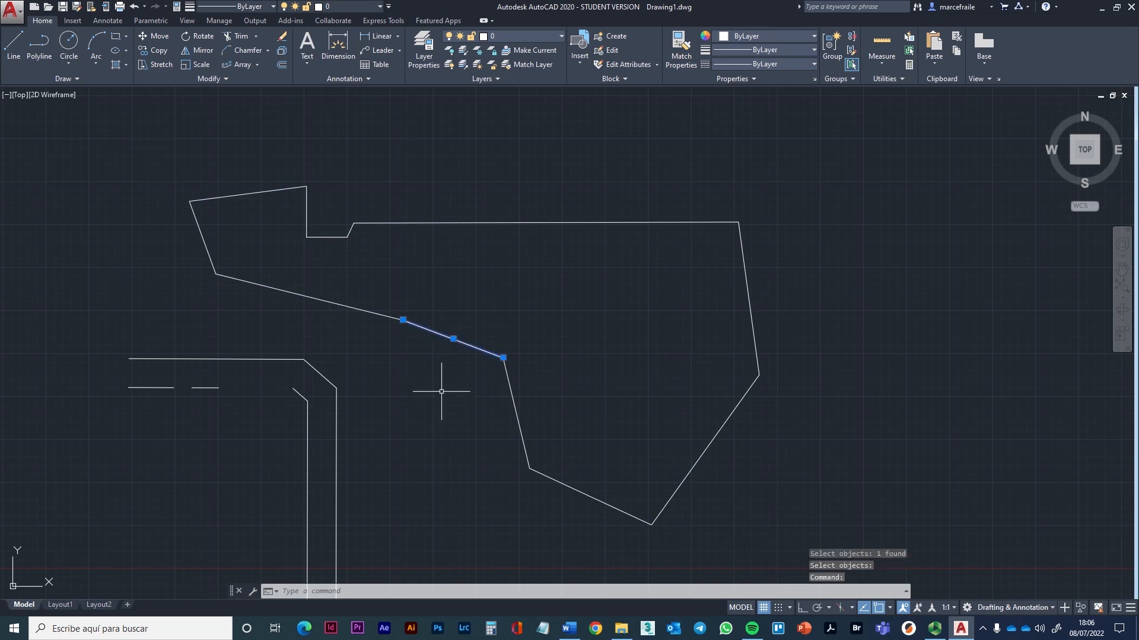
key(Delete)
click(540, 435)
click(463, 385)
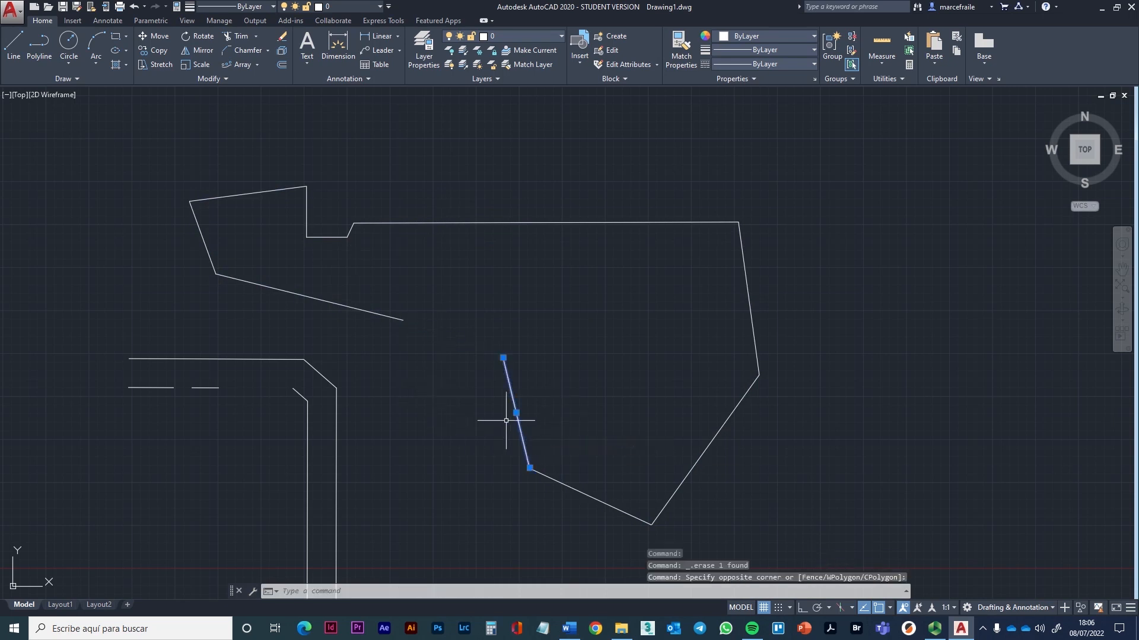
key(Delete)
click(711, 456)
click(651, 418)
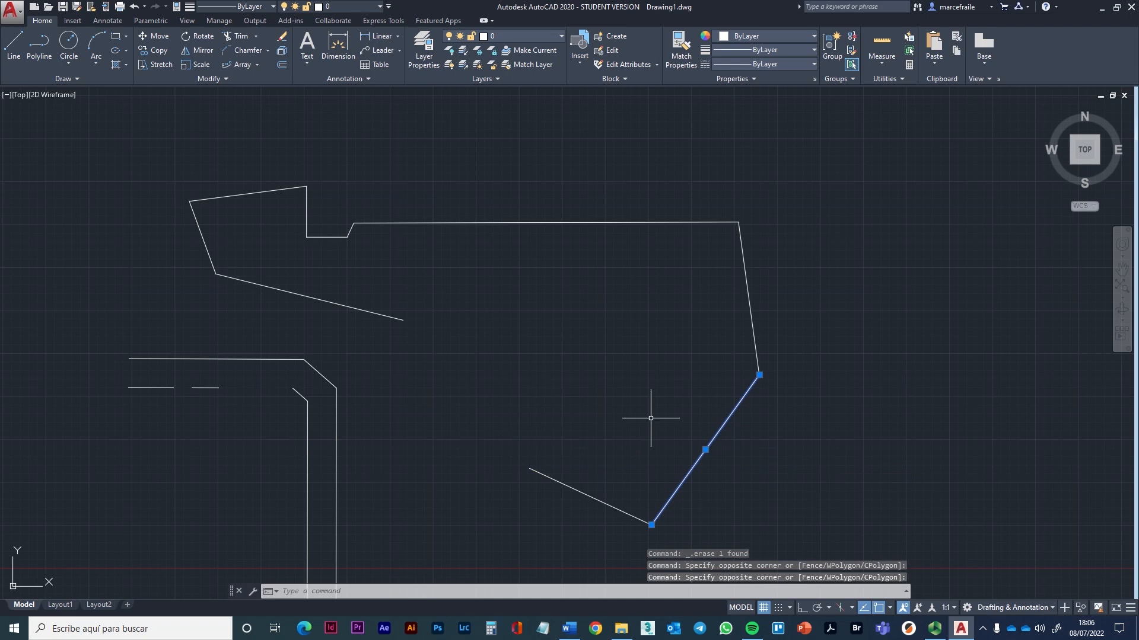
key(Delete)
- Lengthen the steep line at the right end of the outline by stretching its lower endpoint downward along its own direction
scroll(420, 329, down, 4)
scroll(445, 331, up, 2)
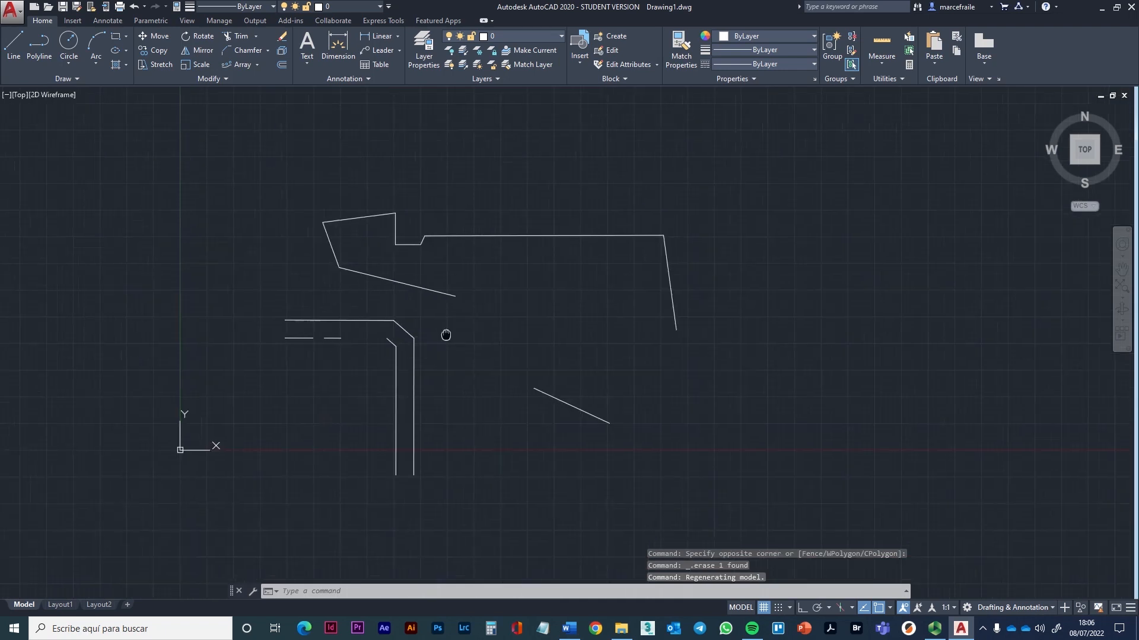
double_click(705, 324)
double_click(707, 319)
click(699, 321)
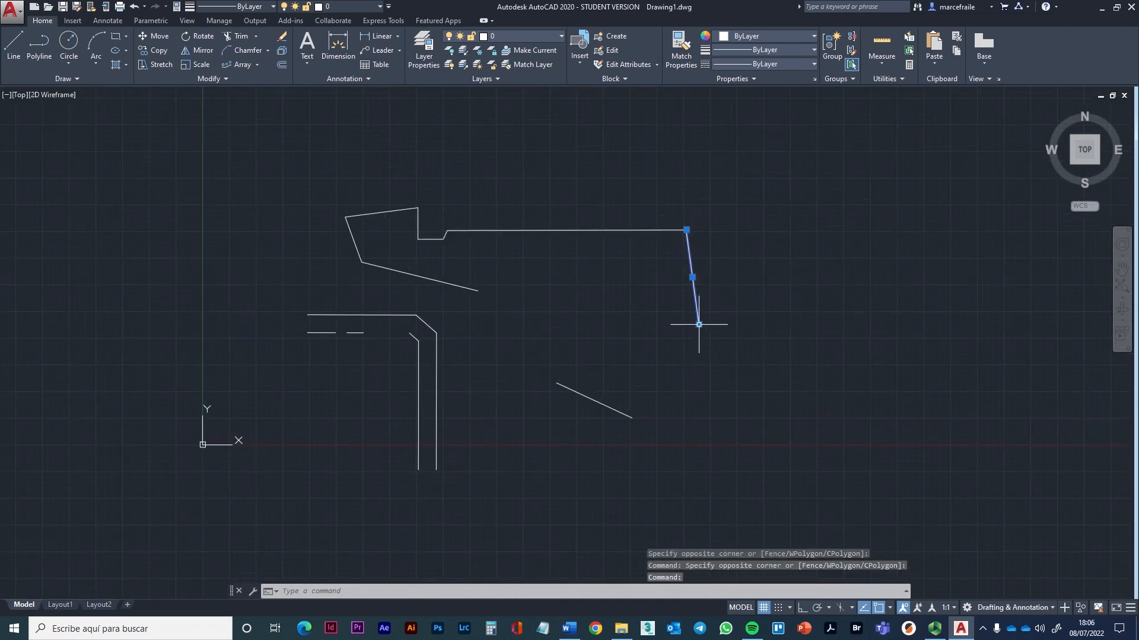
click(698, 321)
key(Escape)
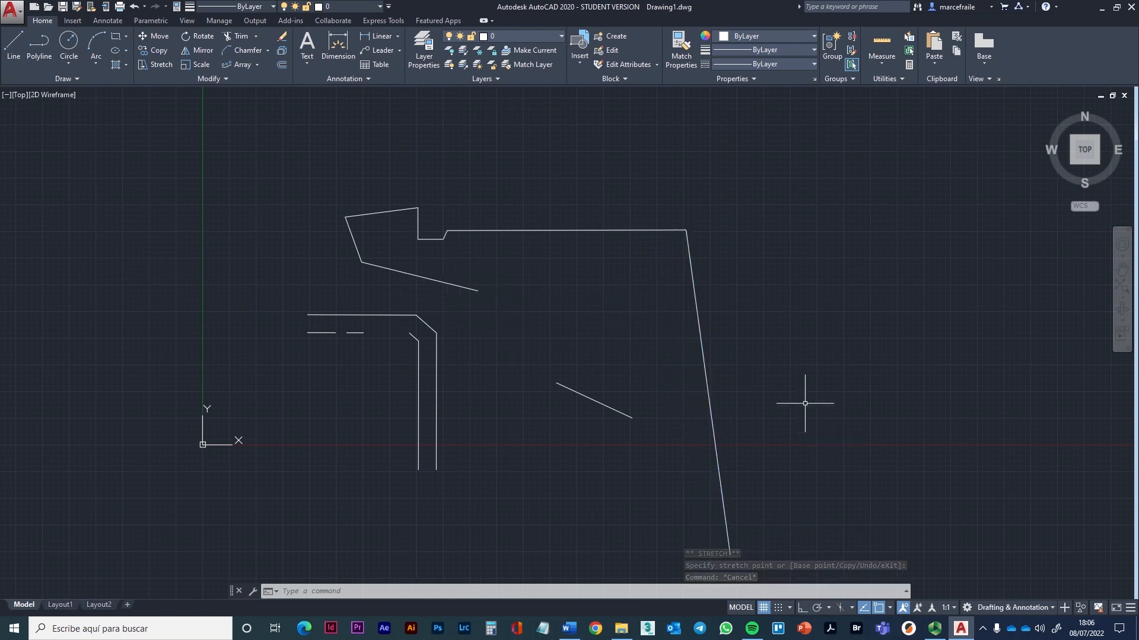
- Try to stretch the free end of the slanted line on the outline's left part along its own direction using its end grip
click(458, 285)
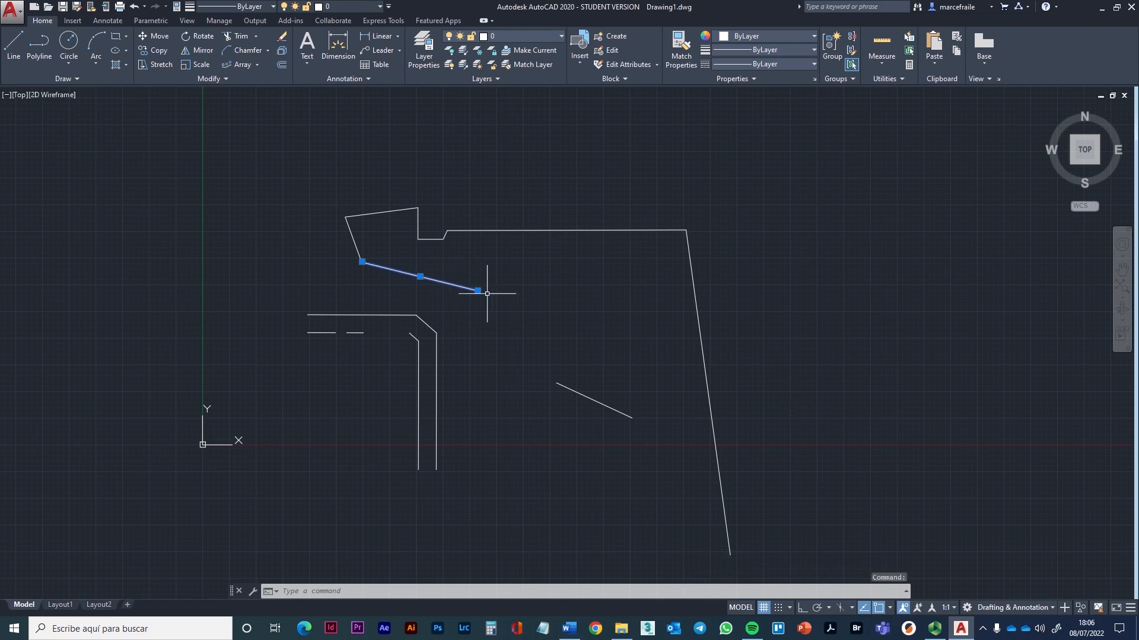
click(478, 290)
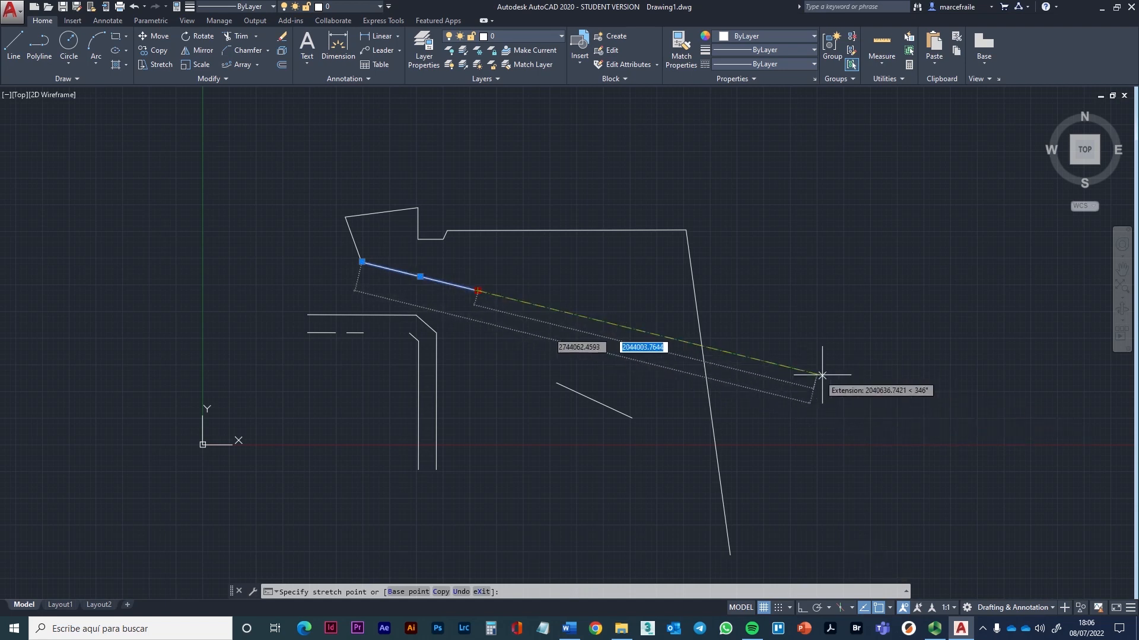
key(Down)
key(Escape)
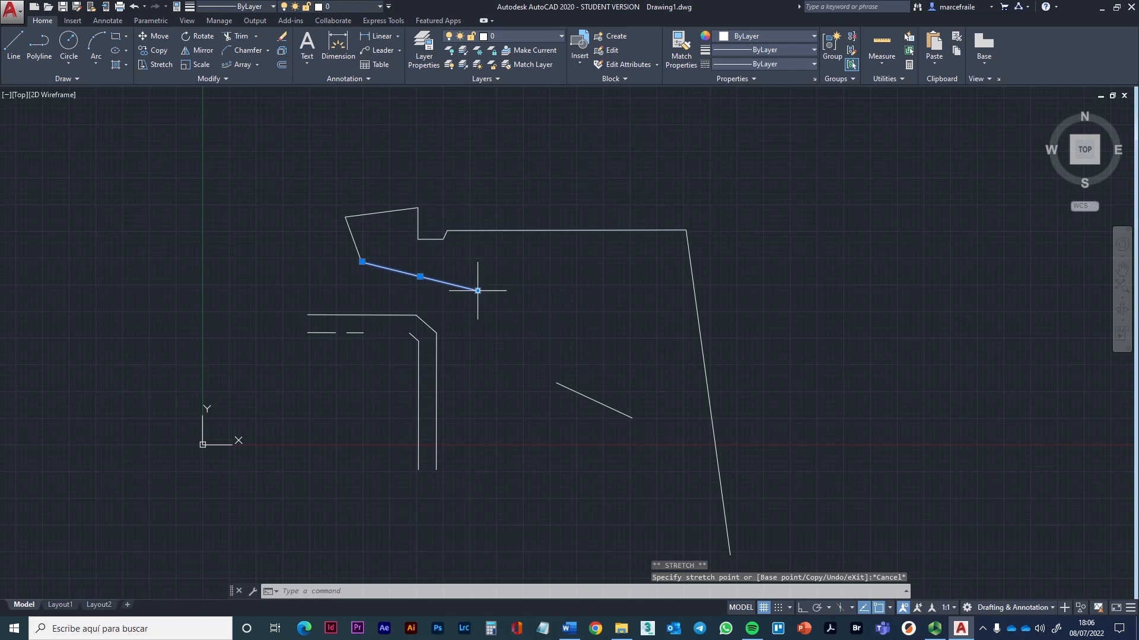
mouse_move(477, 291)
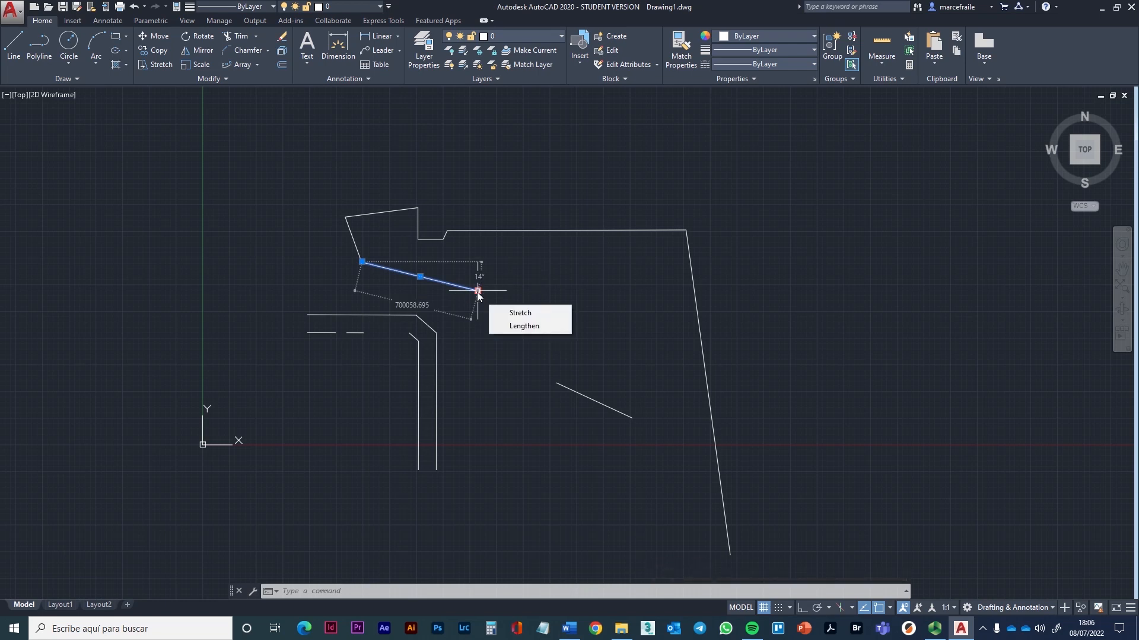
click(477, 291)
key(Escape)
key(Escape)
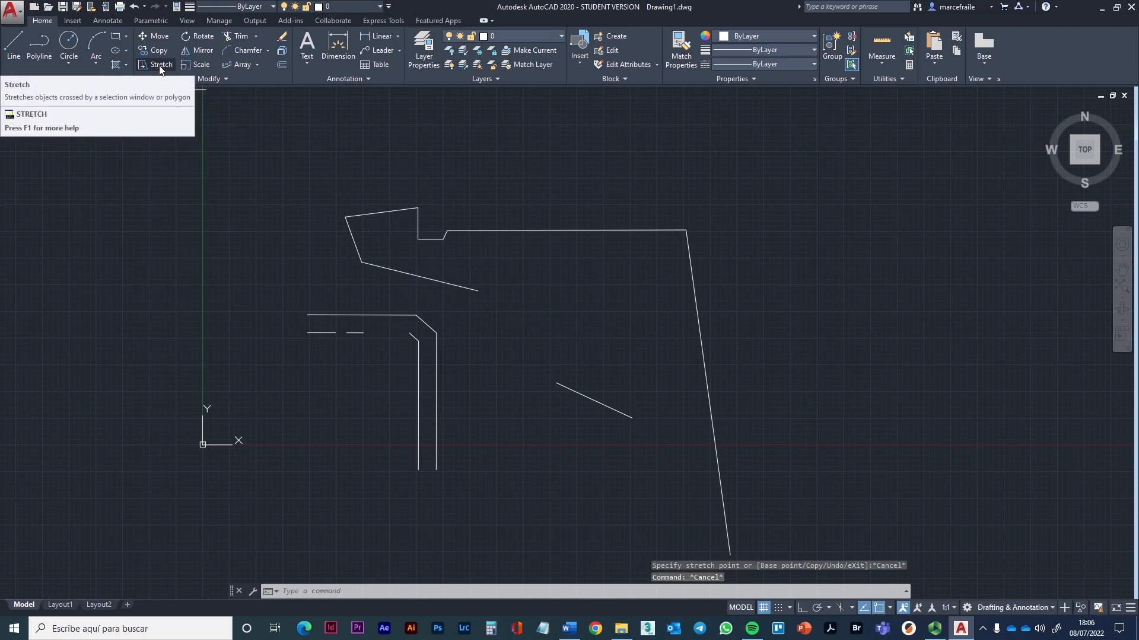
- Try Stretch on the directly selected left slanted line, from its free endpoint to the long steep line, and undo it
click(158, 66)
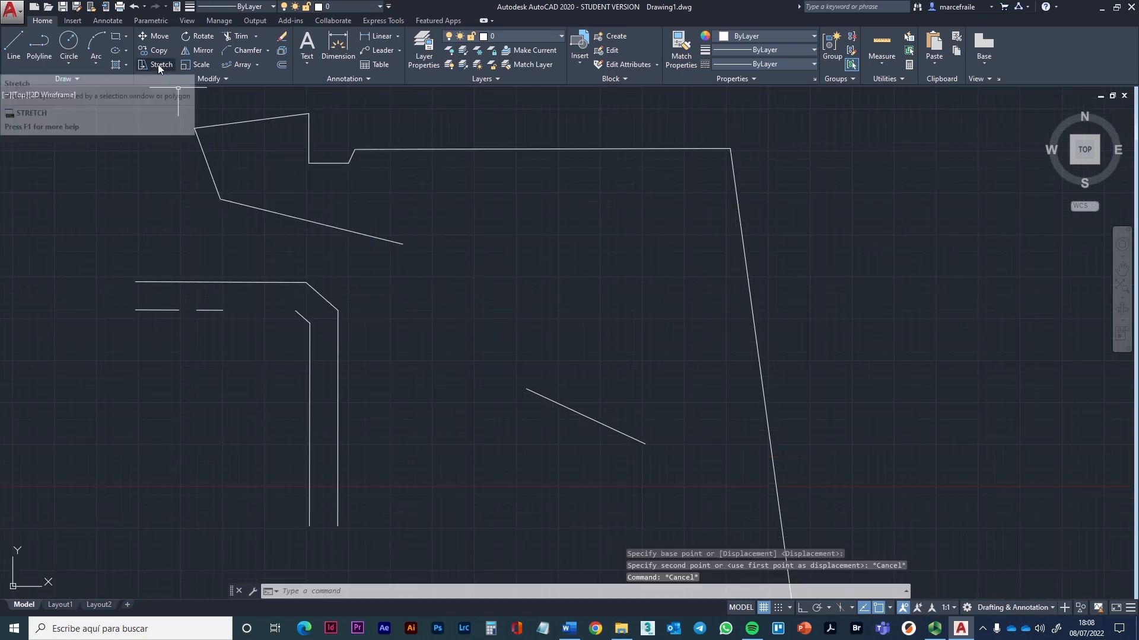
click(159, 65)
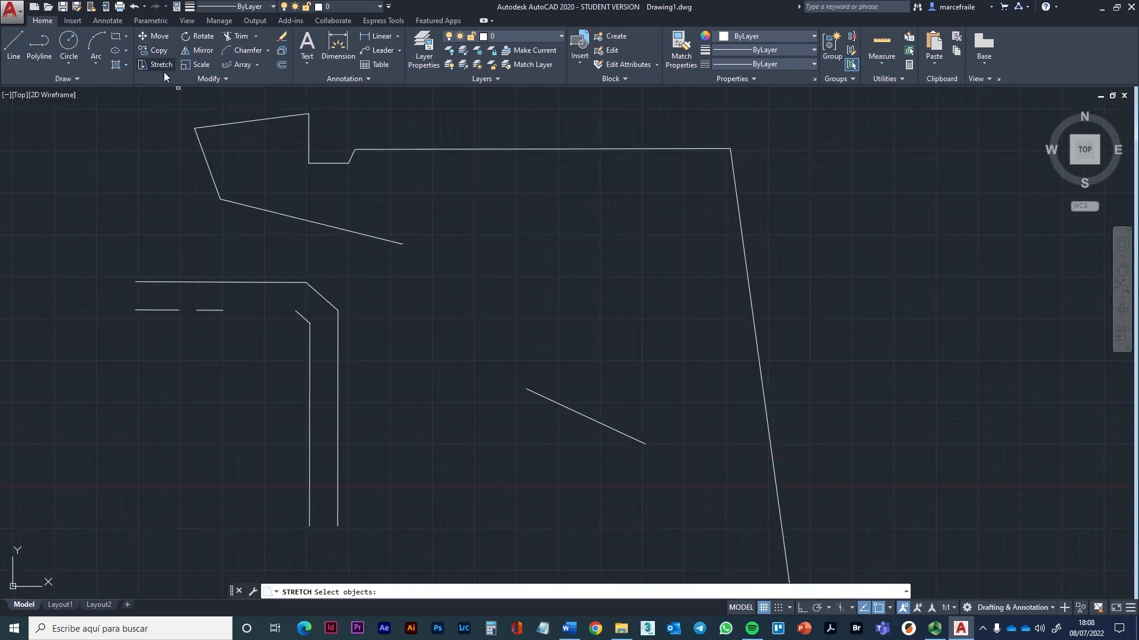
click(380, 240)
key(Return)
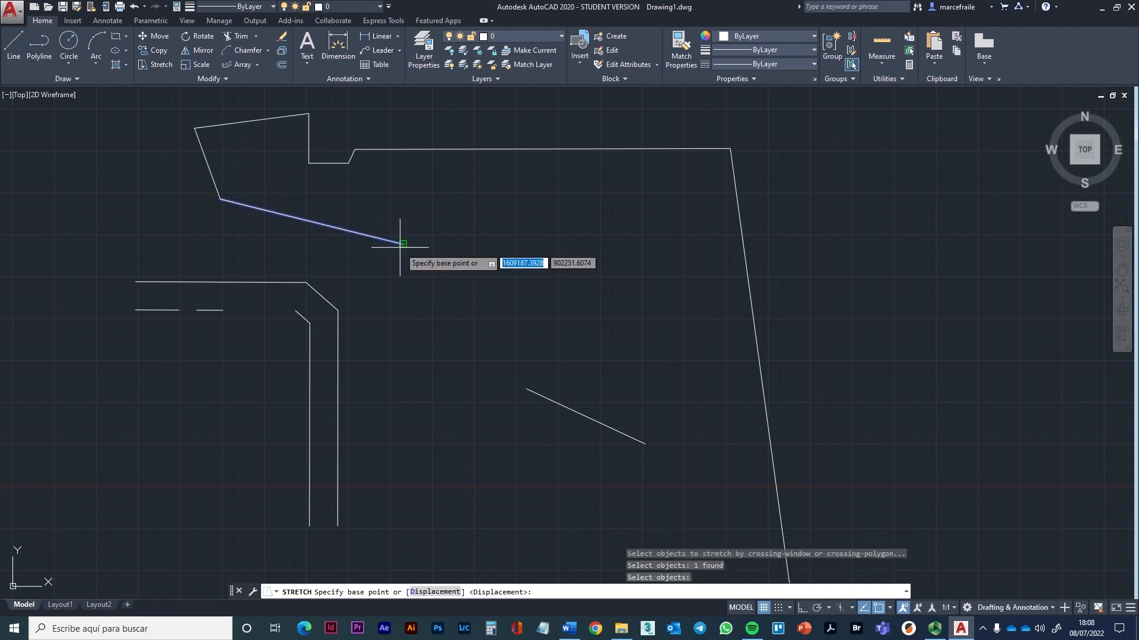
click(404, 244)
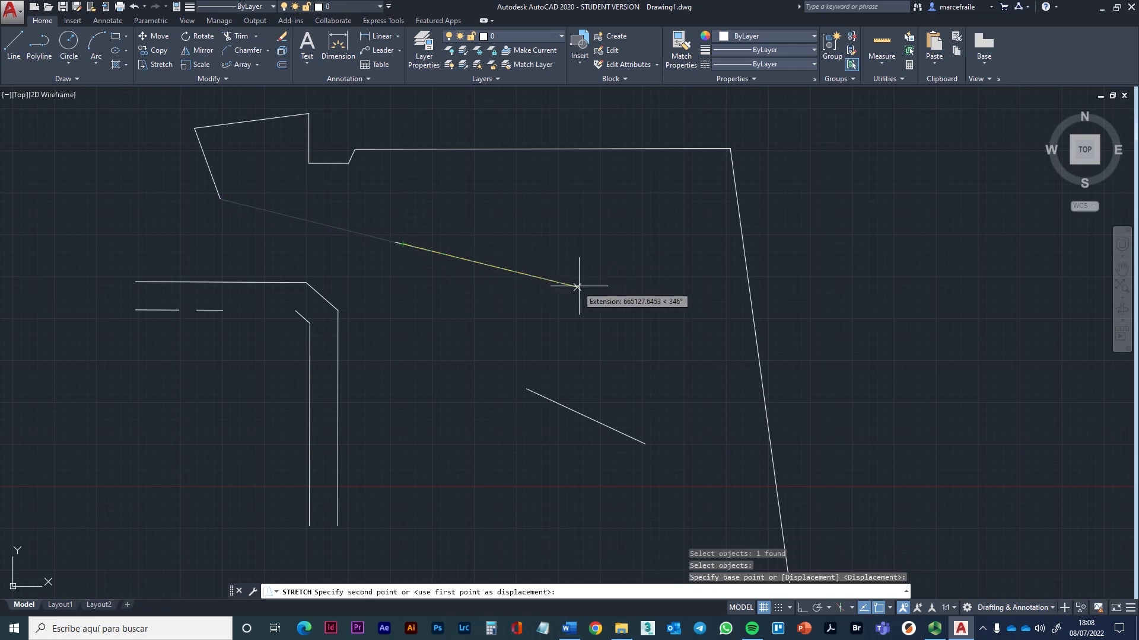
click(755, 331)
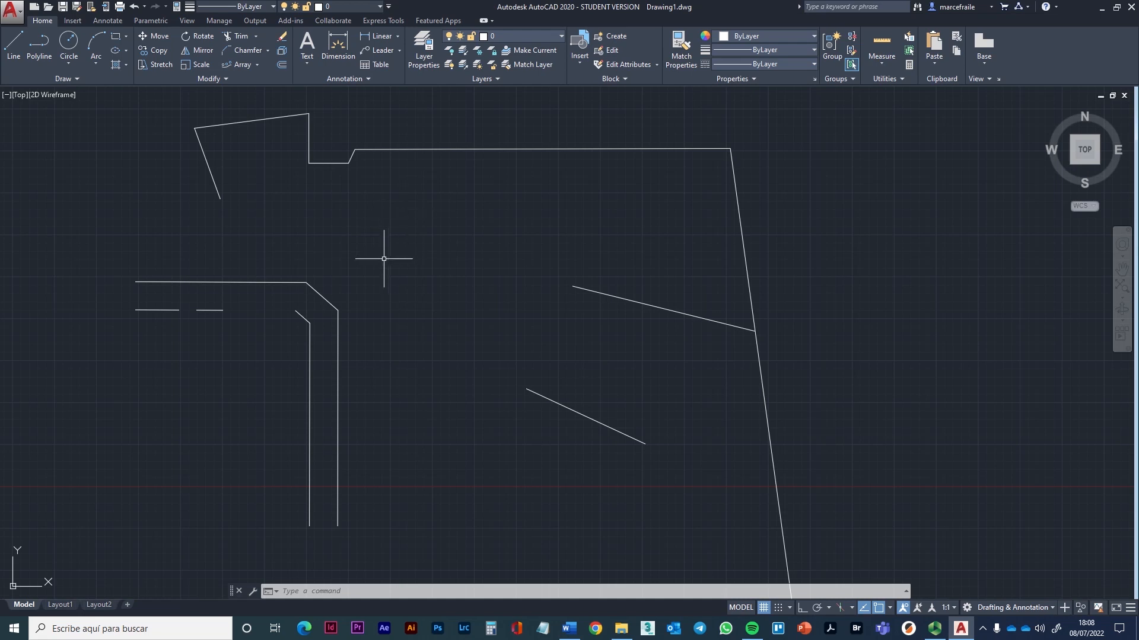
key(ctrl+z)
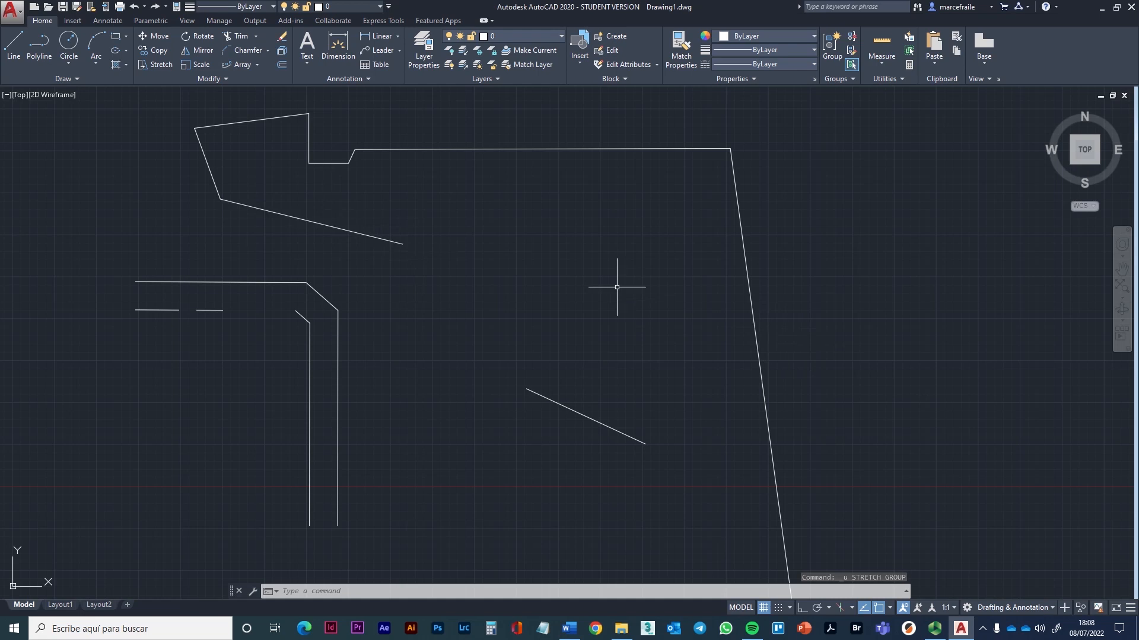
- Stretch the free end of the slanted line on the outline's left part along its own direction to the long steep line, using a crossing selection
click(159, 66)
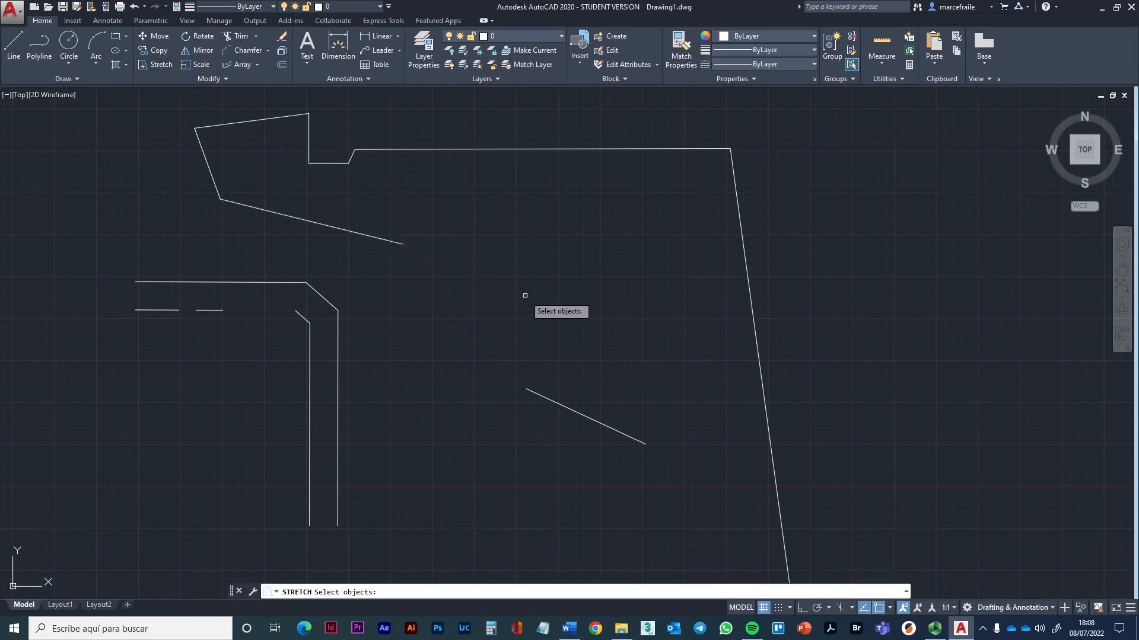
click(502, 290)
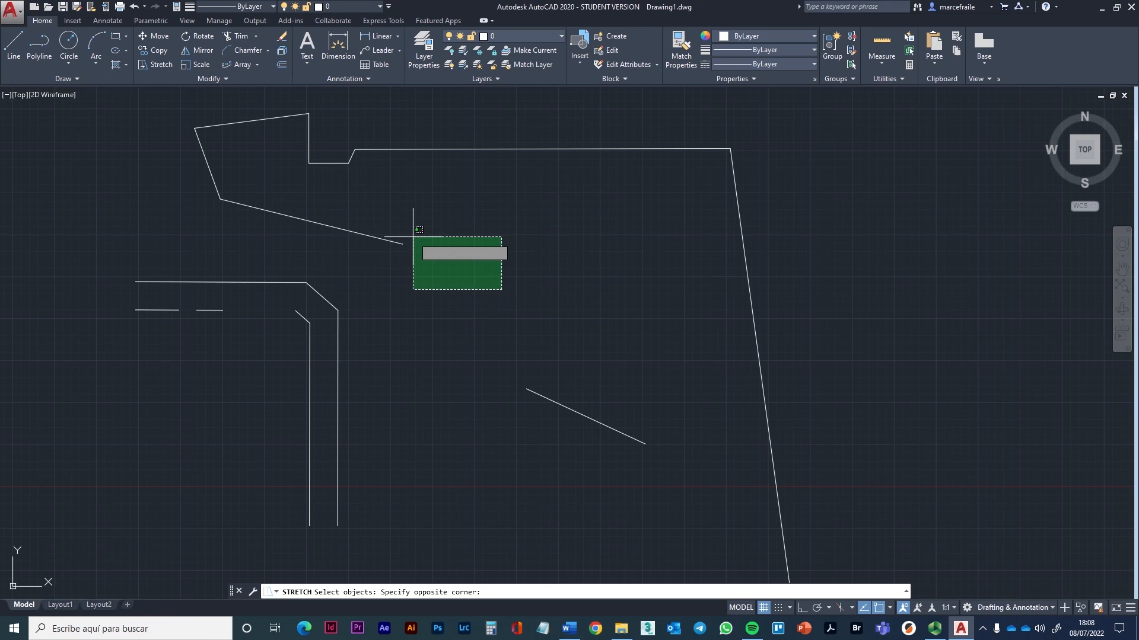
click(380, 207)
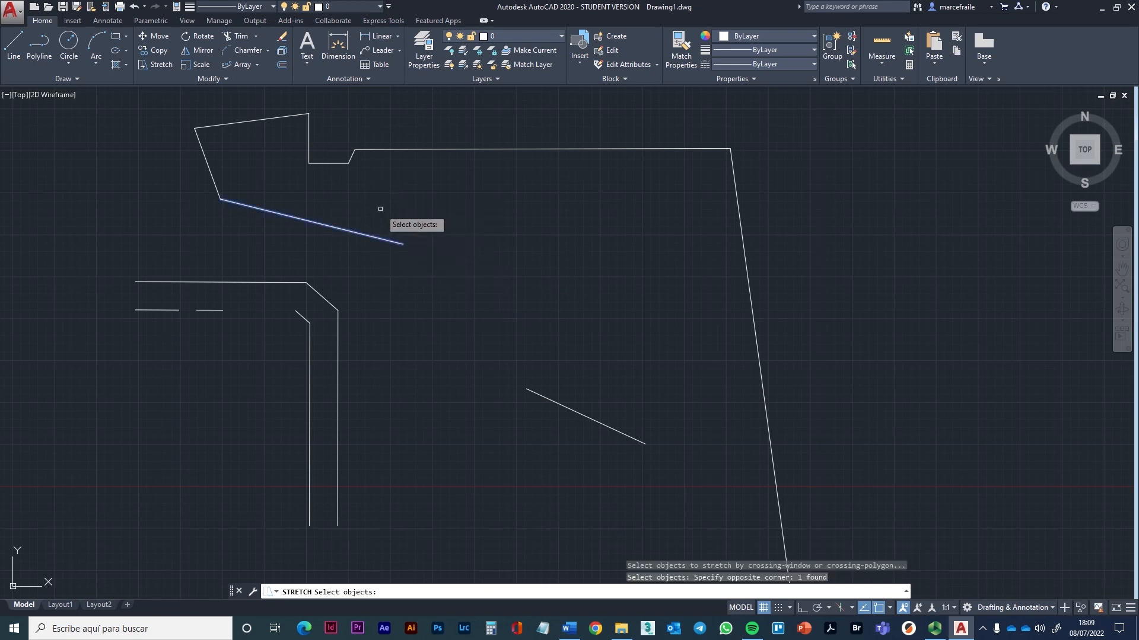
key(Return)
click(402, 243)
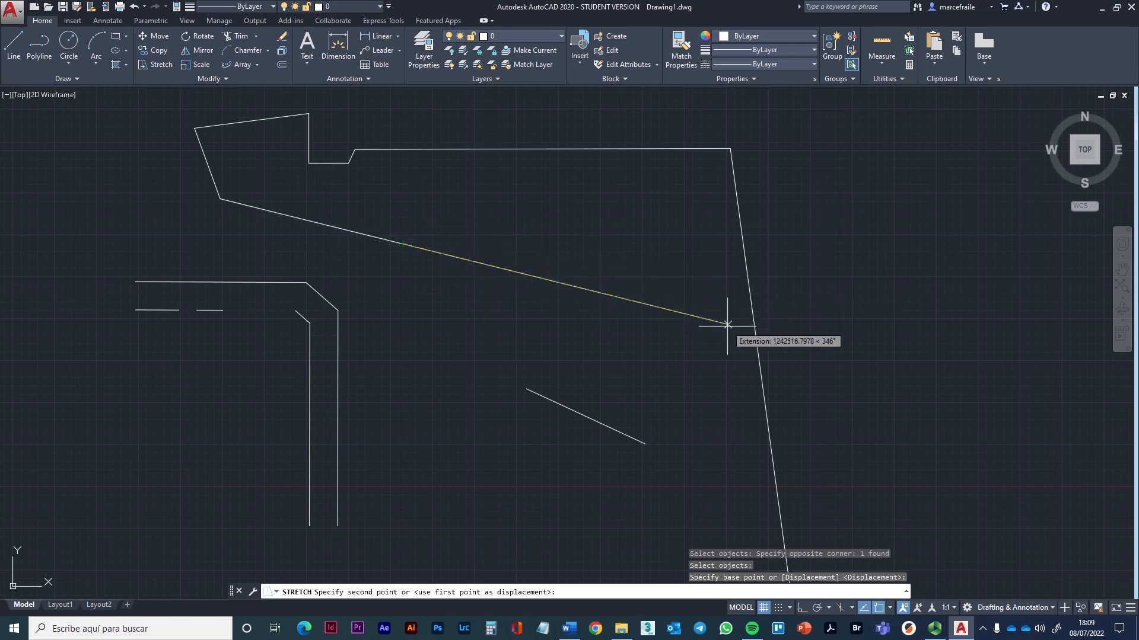
click(755, 332)
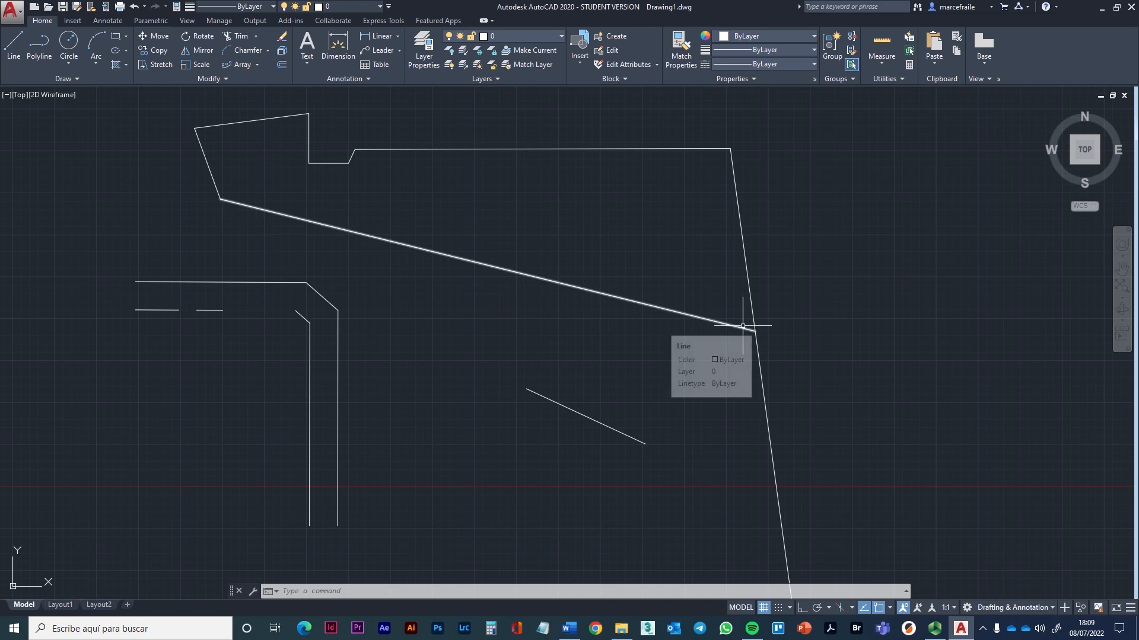
- Trim the long steep line's portion below its junction with the slanted line, using the slanted line as cutting edge
text(tr)
key(Return)
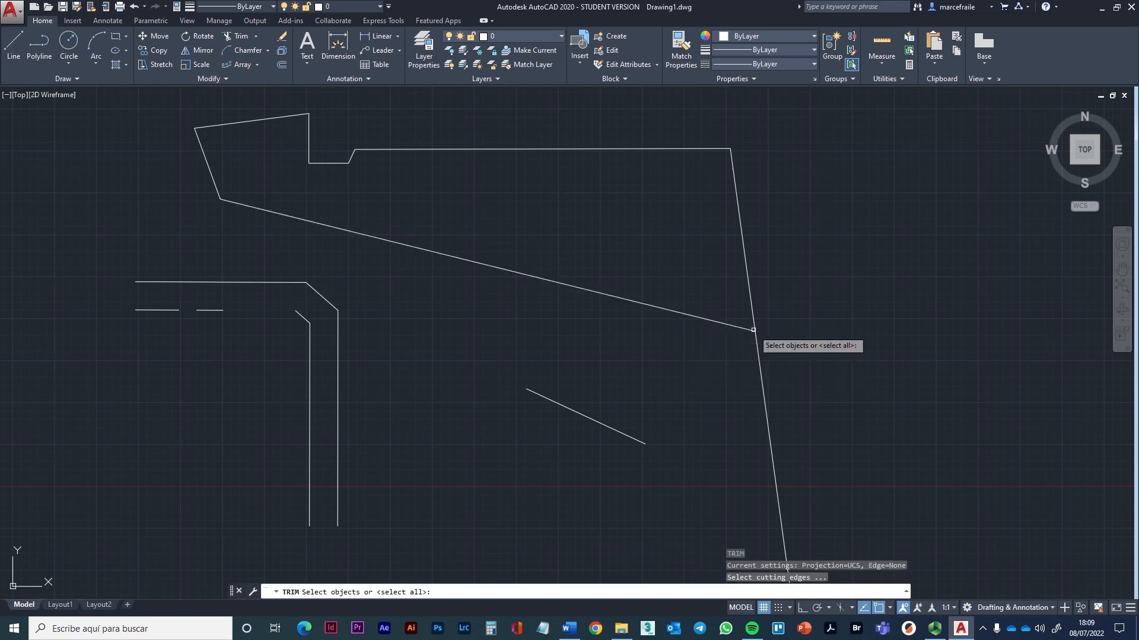
click(751, 328)
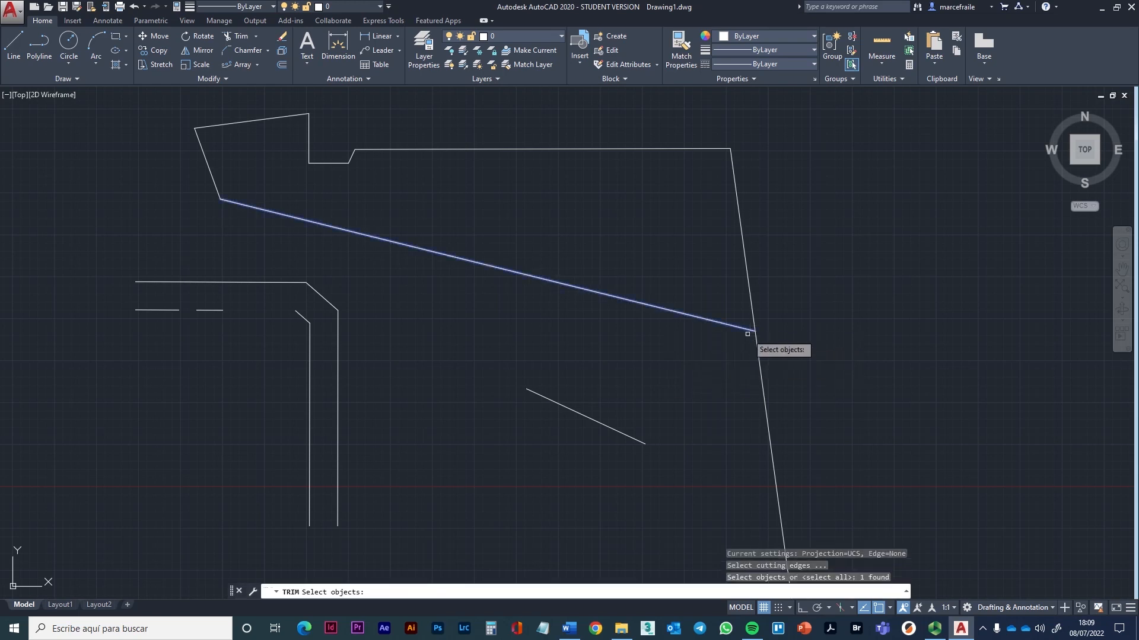
key(Return)
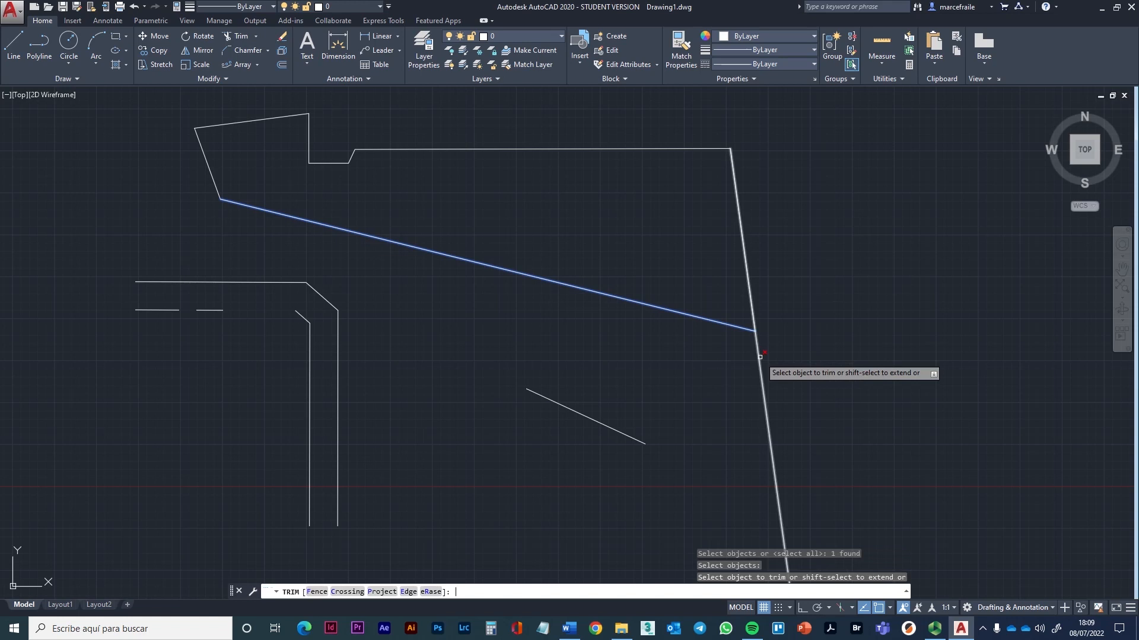
click(760, 356)
key(Escape)
- Try a Fillet with radius 500 on the peak corner between the outline's upper slanted line and the adjoining vertical line
middle_drag(529, 373, 607, 437)
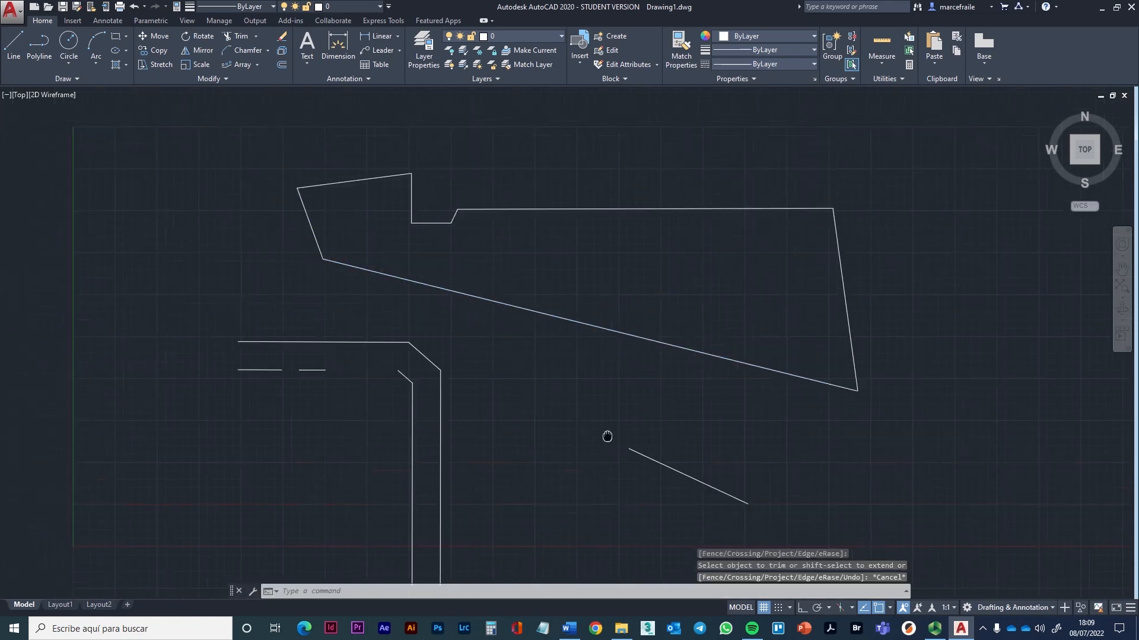
scroll(589, 387, down, 2)
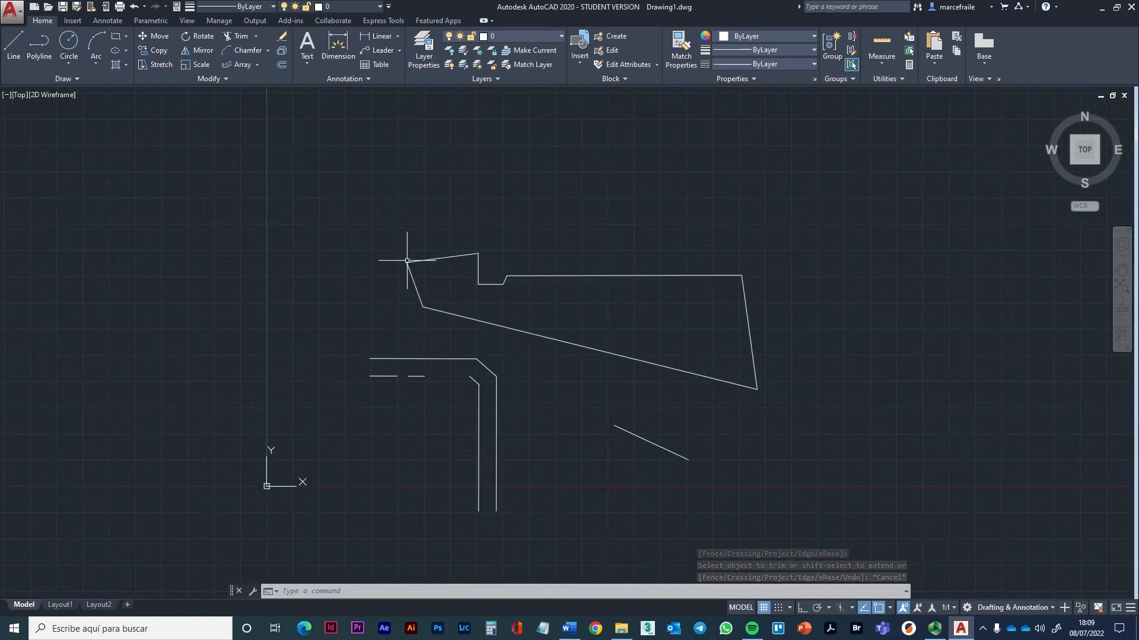
scroll(496, 246, up, 6)
mouse_move(465, 297)
middle_down()
mouse_move(417, 273)
mouse_move(351, 300)
middle_up()
scroll(336, 271, down, 2)
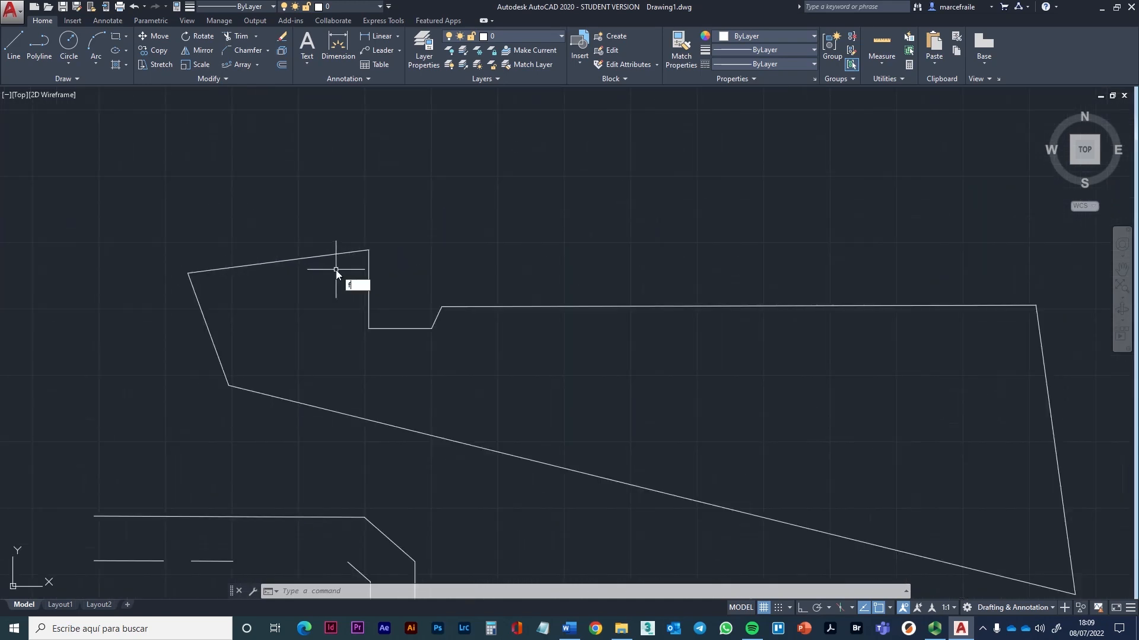
key(Return)
click(333, 254)
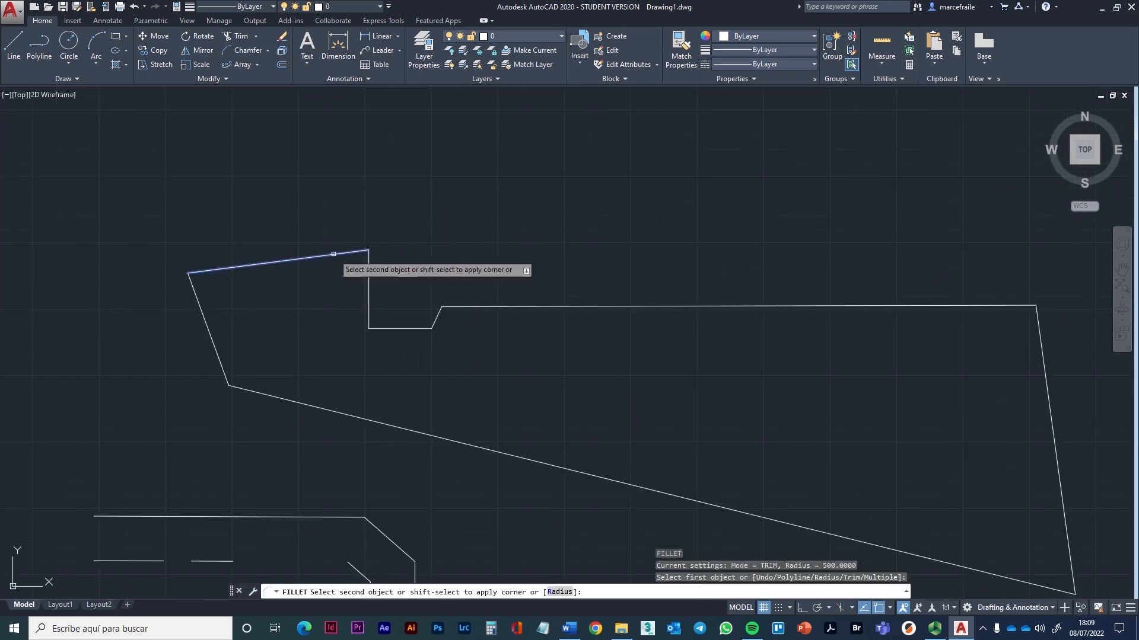
click(368, 264)
scroll(361, 253, up, 4)
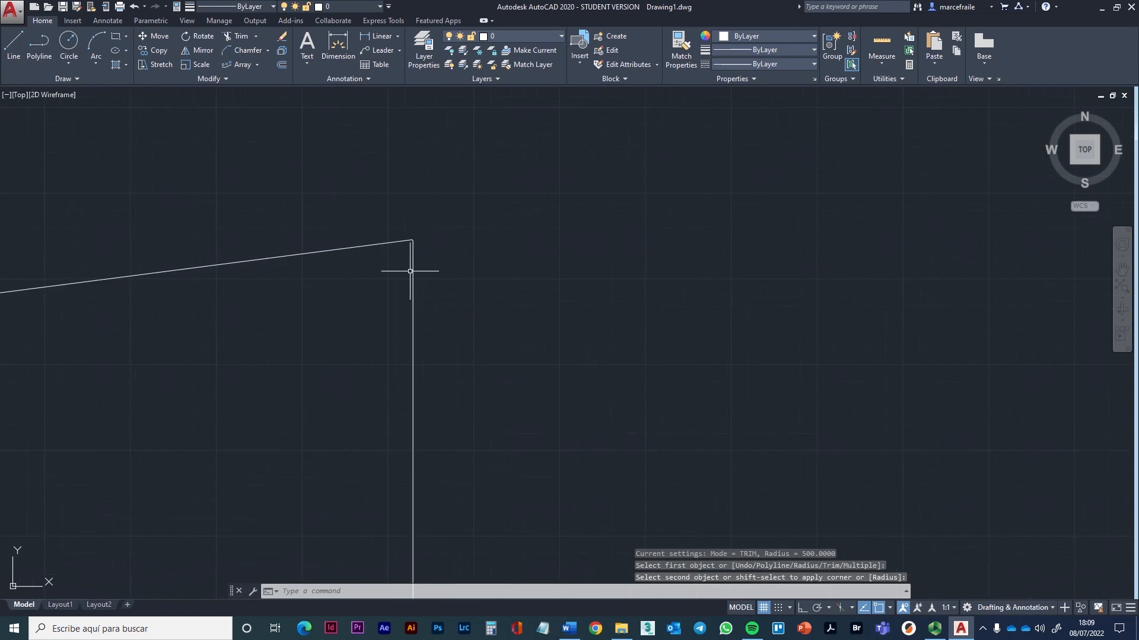
key(ctrl+z)
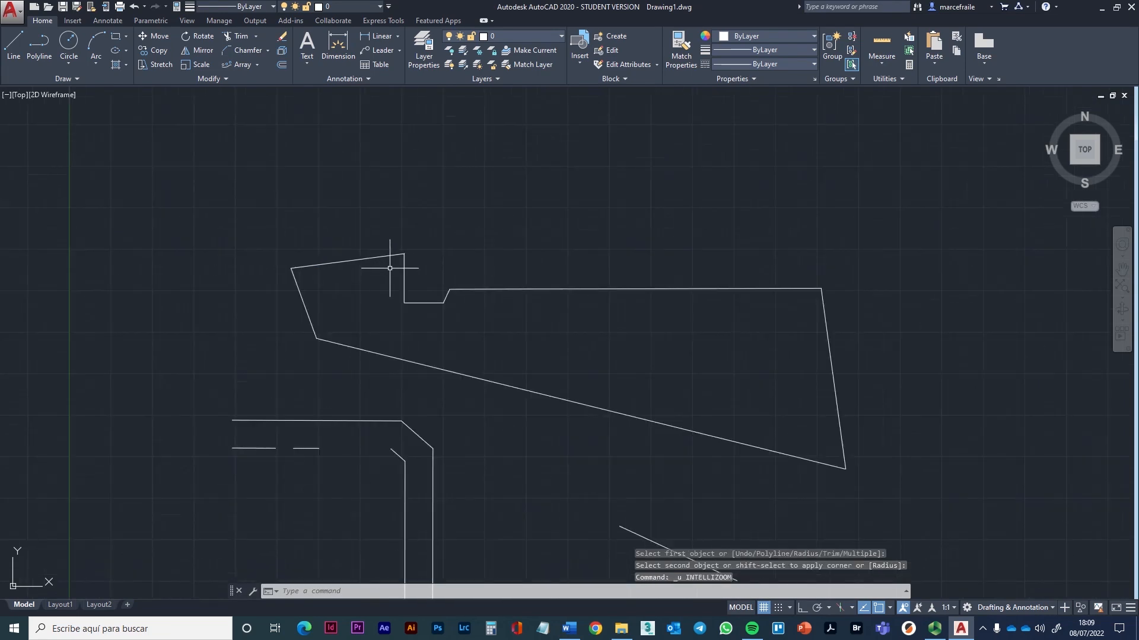
- Fillet the peak corner between the upper slanted line and the adjoining vertical line with a radius of 5000
key(Return)
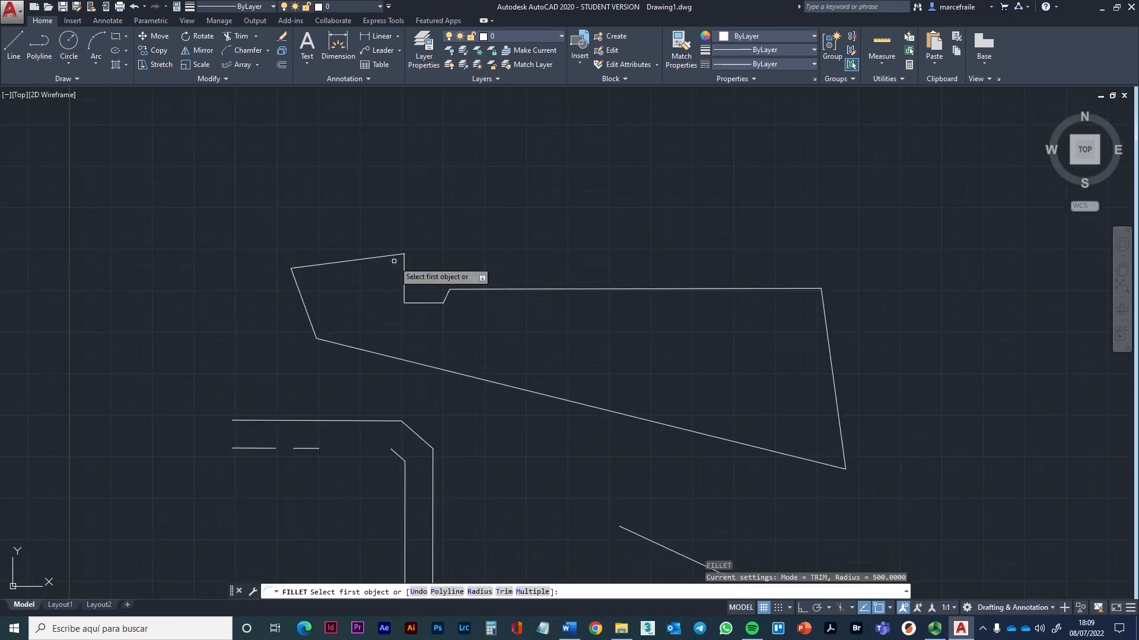
click(479, 592)
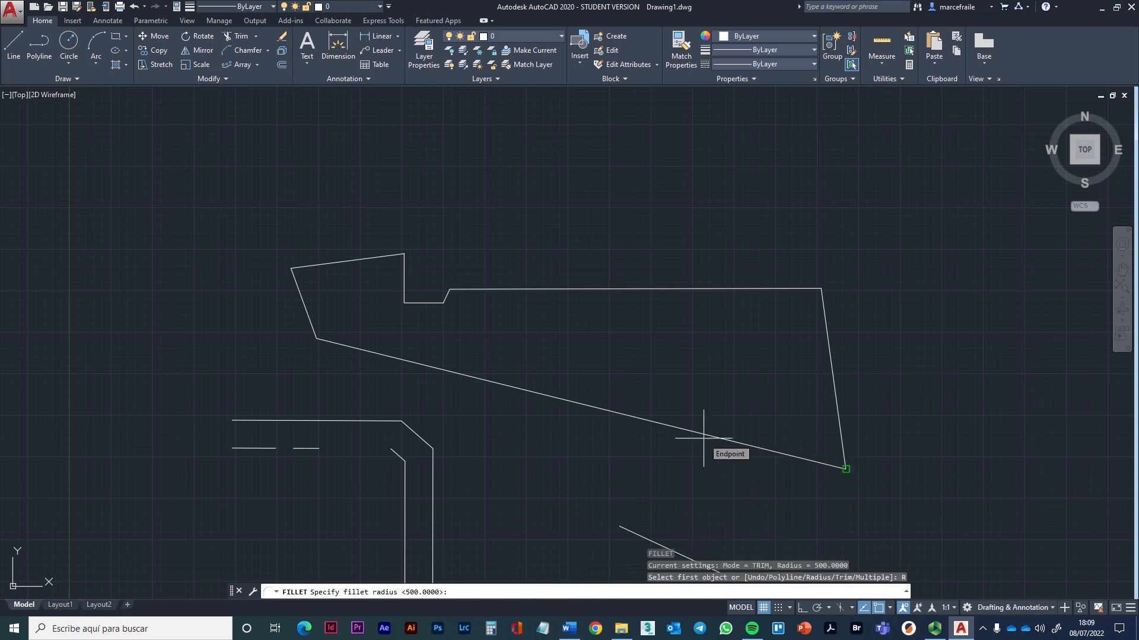
text(5000)
key(Return)
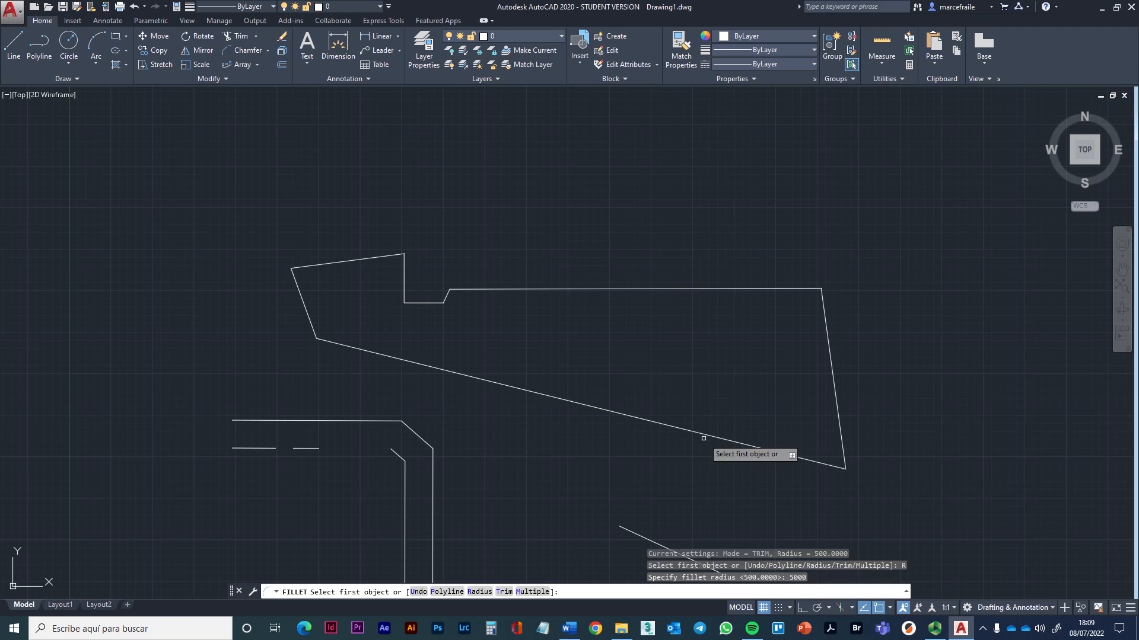
click(382, 255)
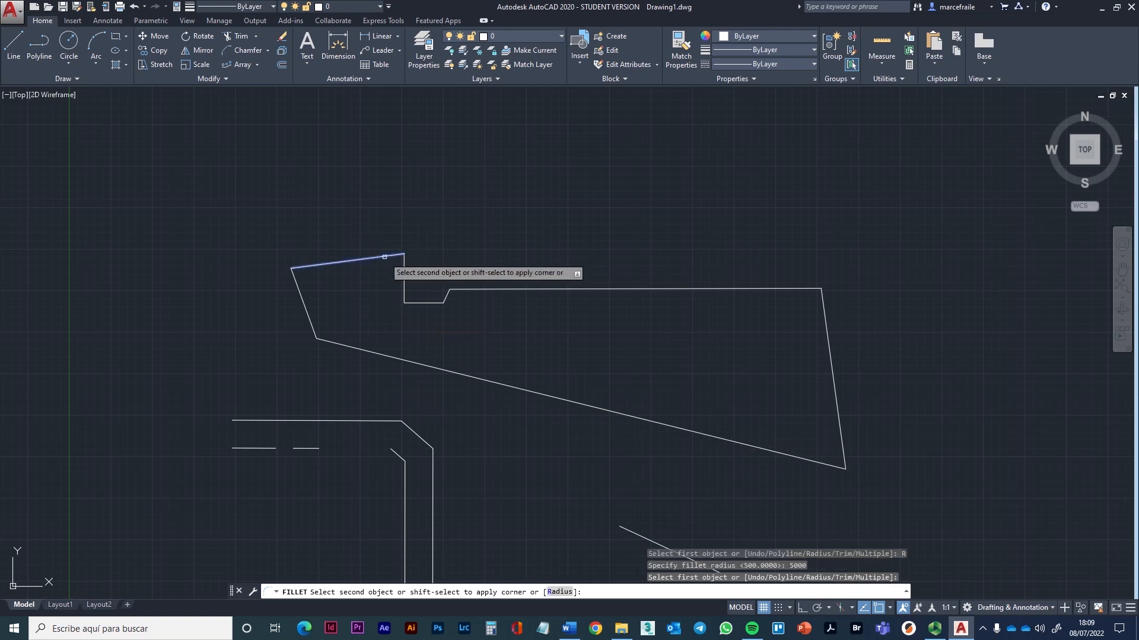
click(404, 274)
scroll(403, 273, up, 5)
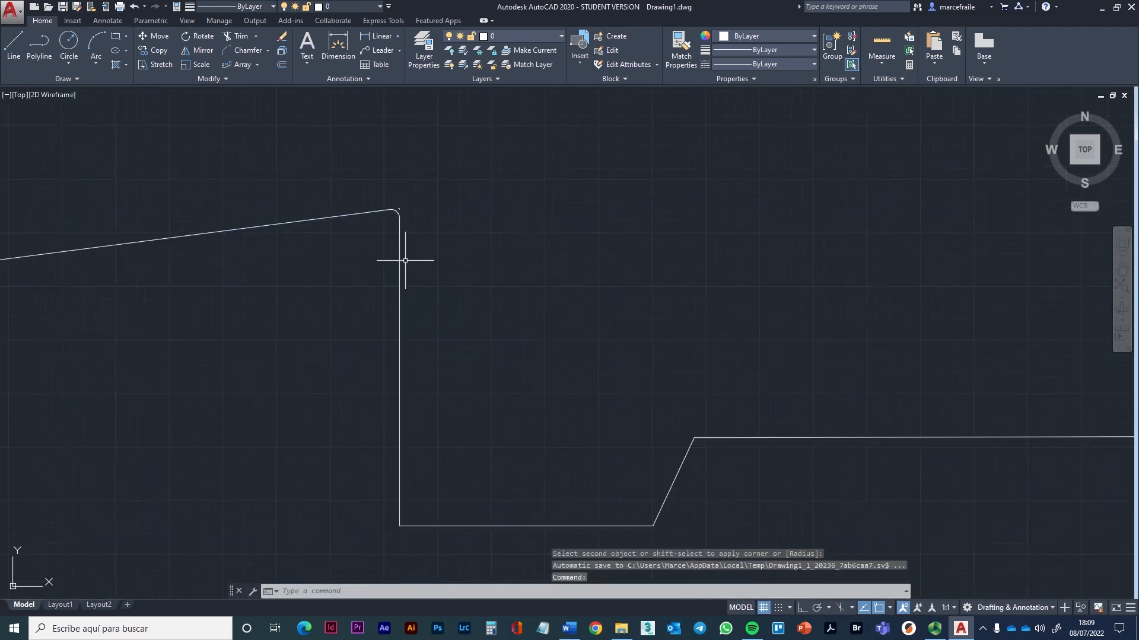
scroll(411, 263, down, 4)
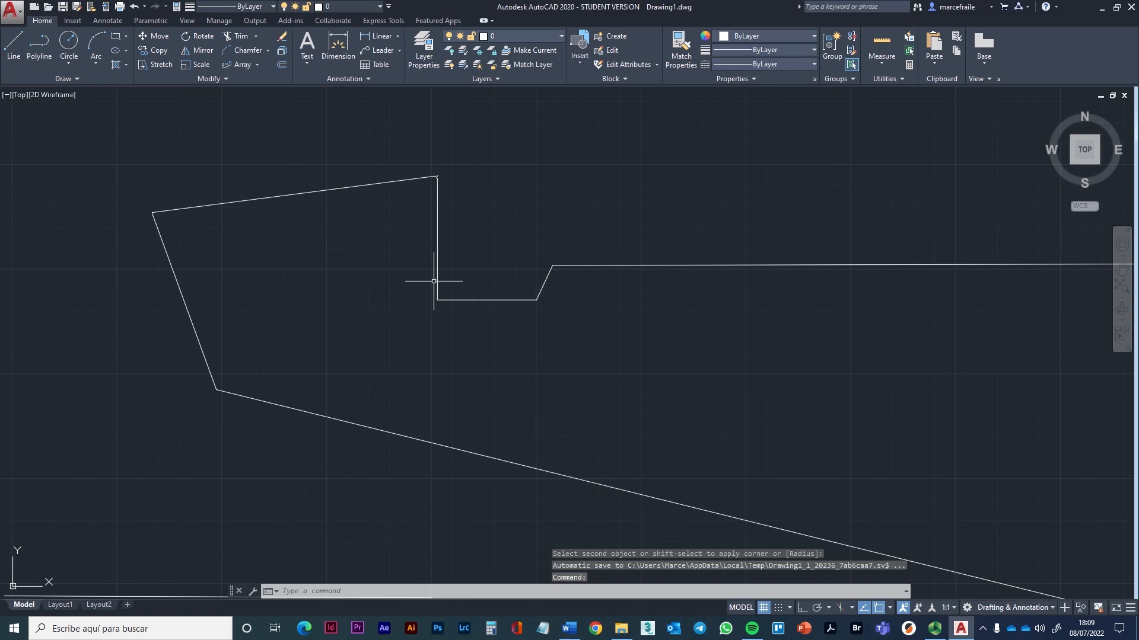
key(Return)
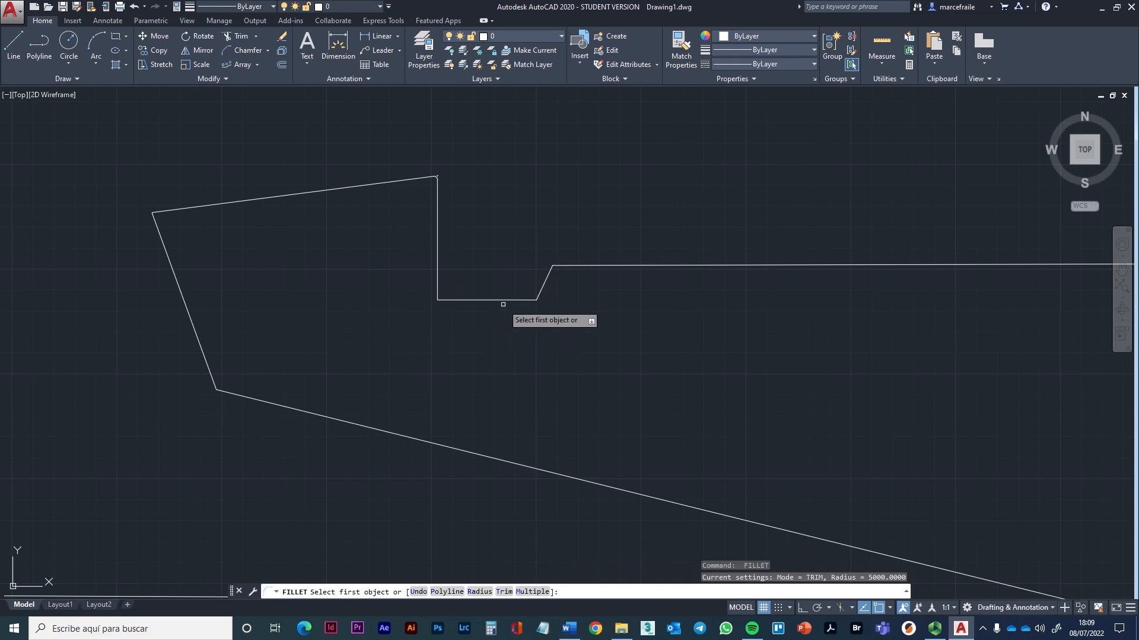
scroll(426, 311, down, 2)
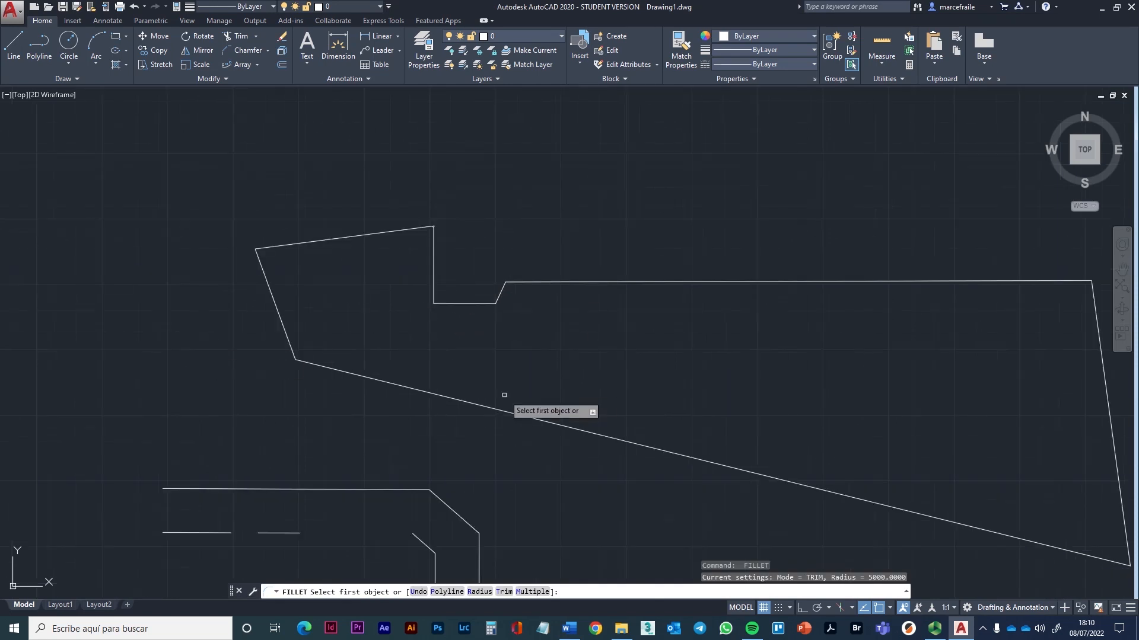
scroll(314, 417, down, 2)
mouse_move(504, 395)
middle_down()
mouse_move(308, 417)
mouse_move(467, 360)
middle_up()
scroll(348, 420, down, 2)
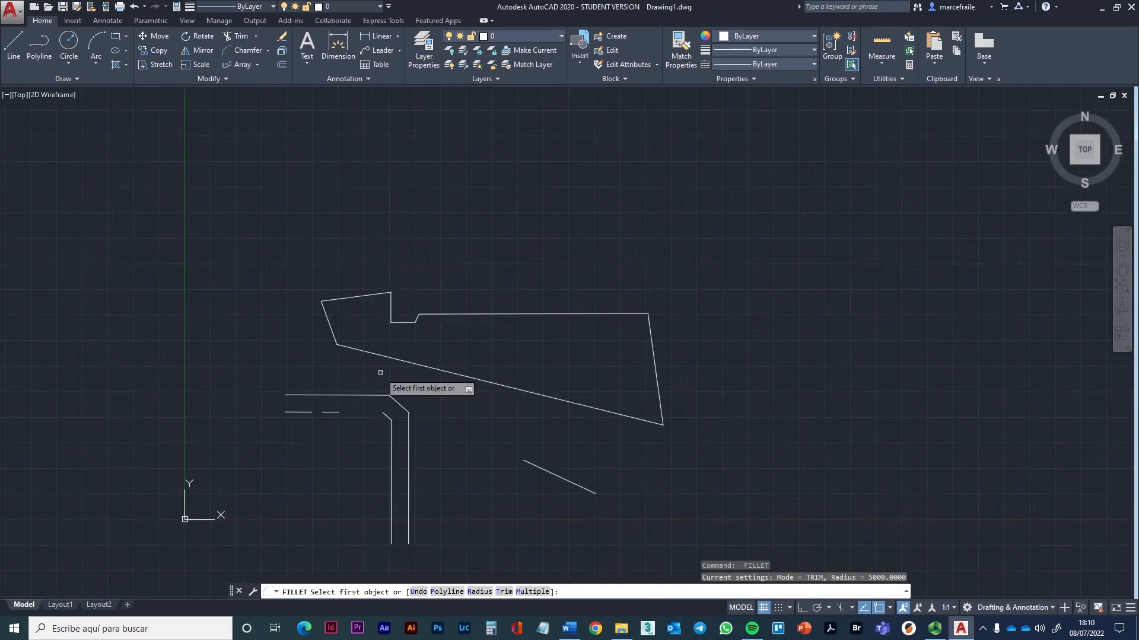
key(Escape)
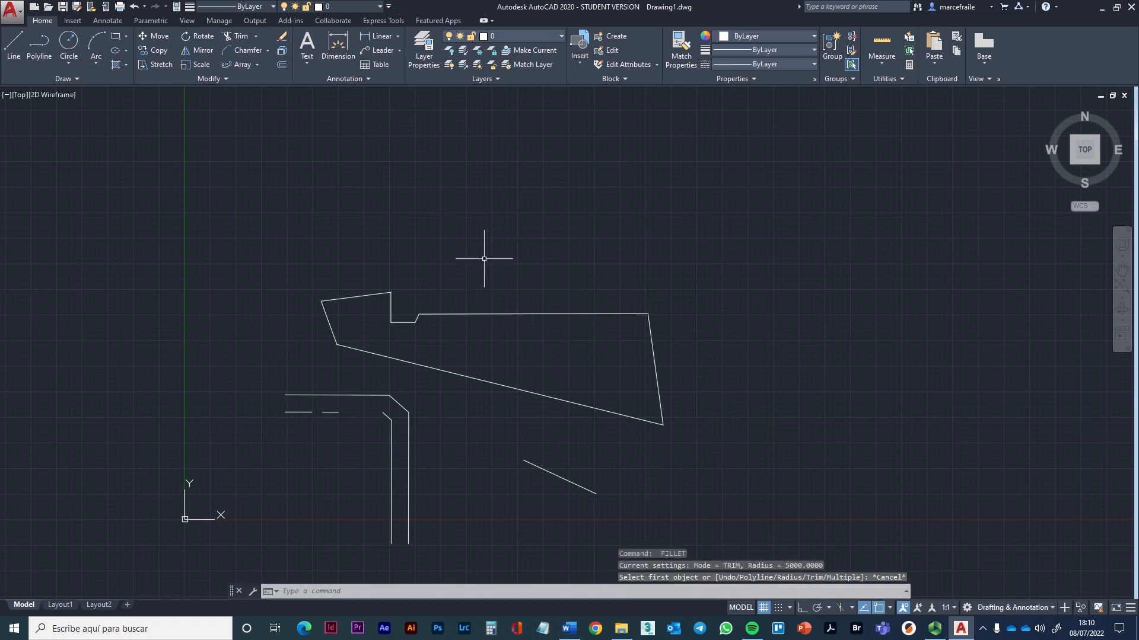
- Erase all objects in the drawing, including the closed outline, the chamfered lines and the loose slanted line
click(246, 193)
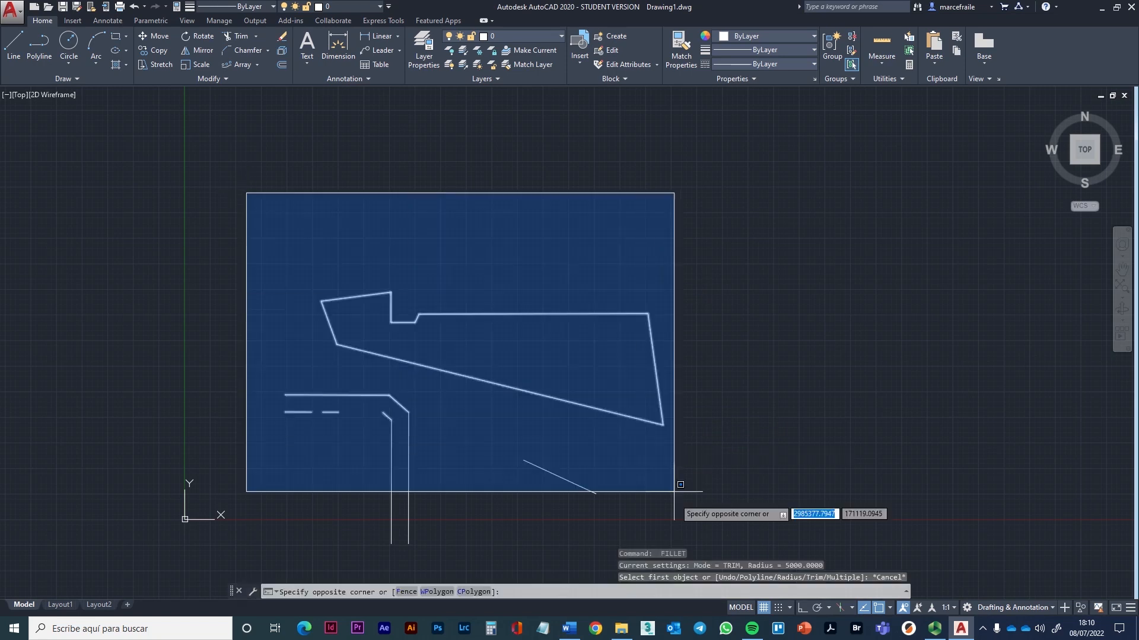
click(734, 541)
key(Delete)
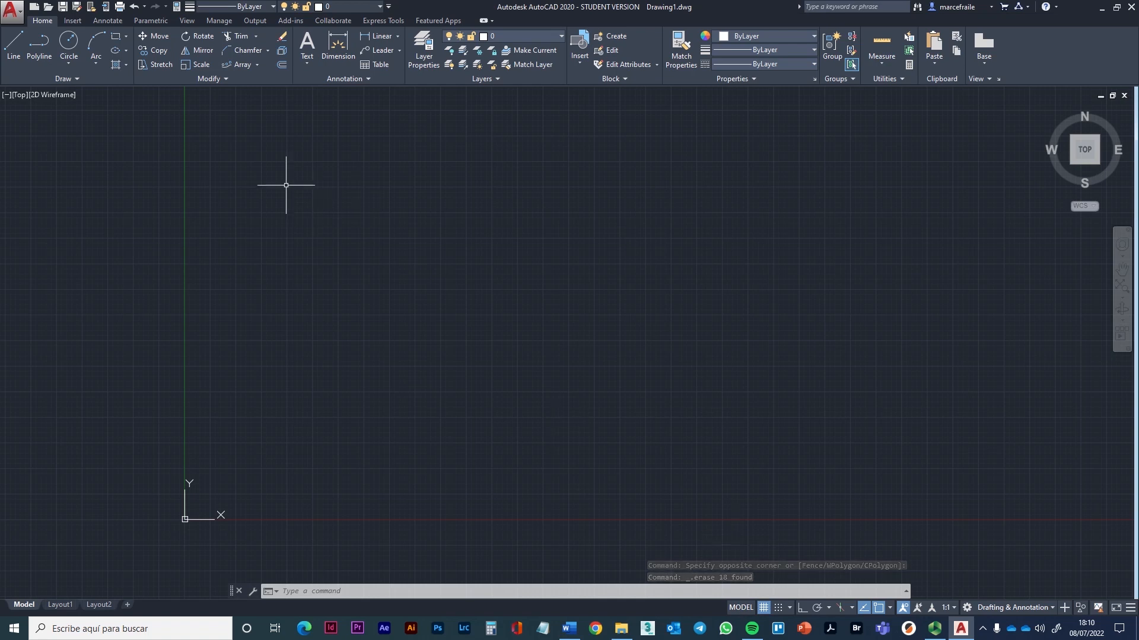
click(227, 78)
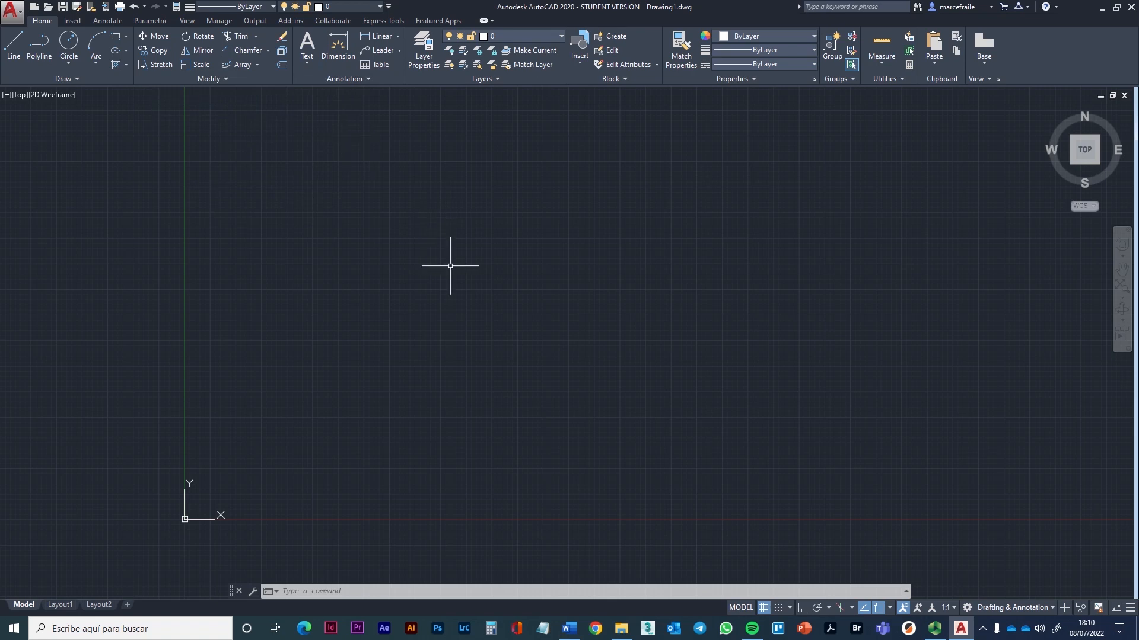
- Draw a single long, nearly horizontal line across the middle of the empty drawing area
text(l)
key(Return)
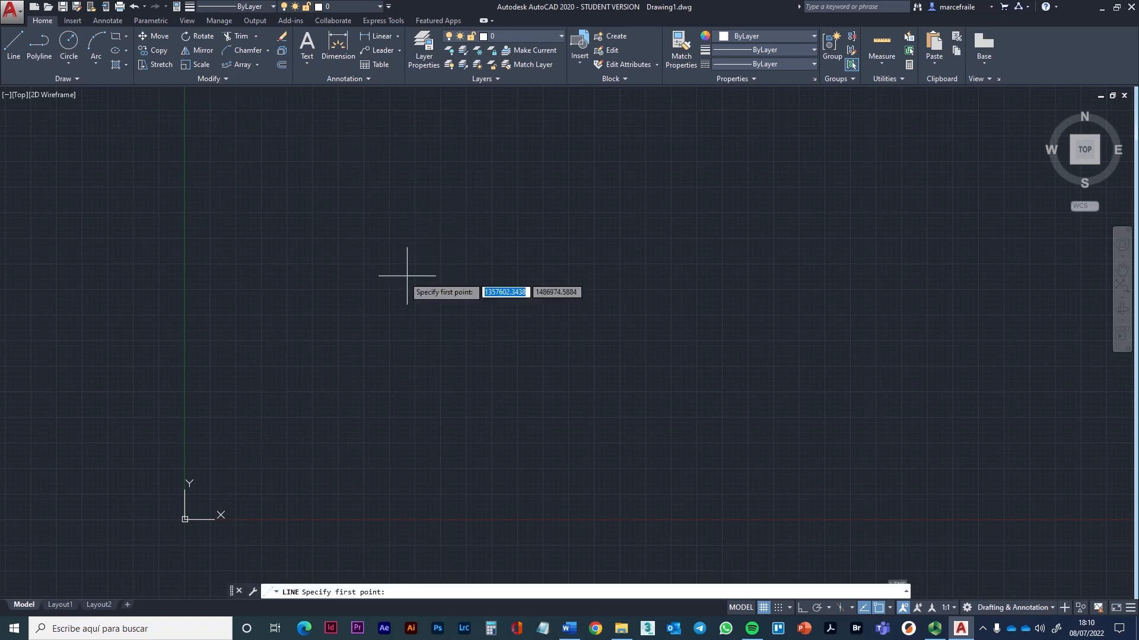
click(390, 277)
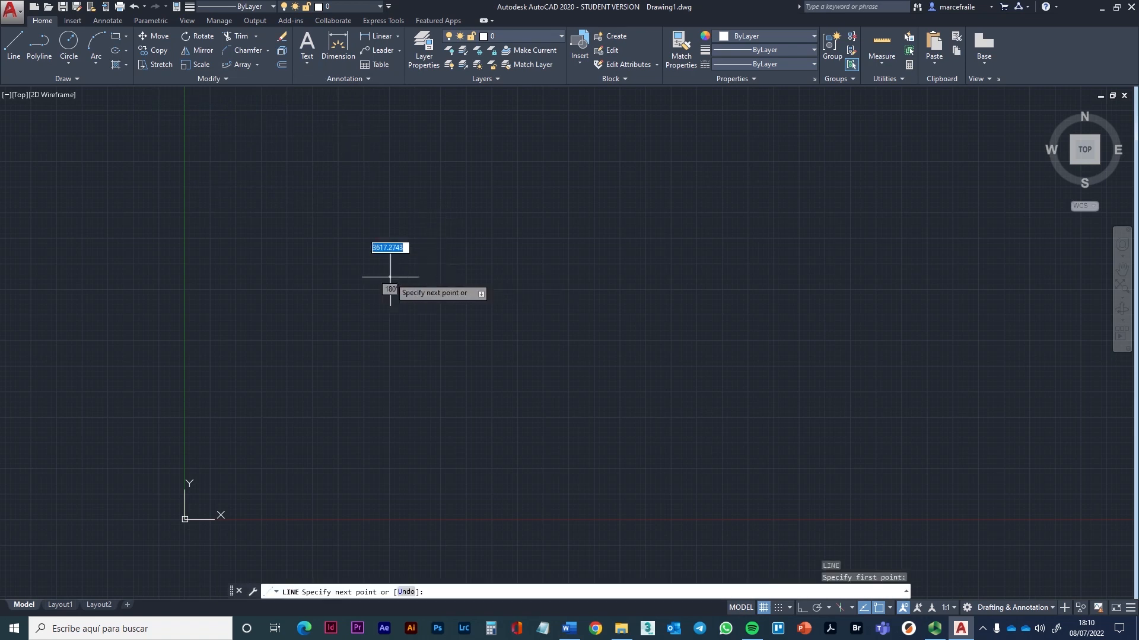
key(F8)
click(779, 274)
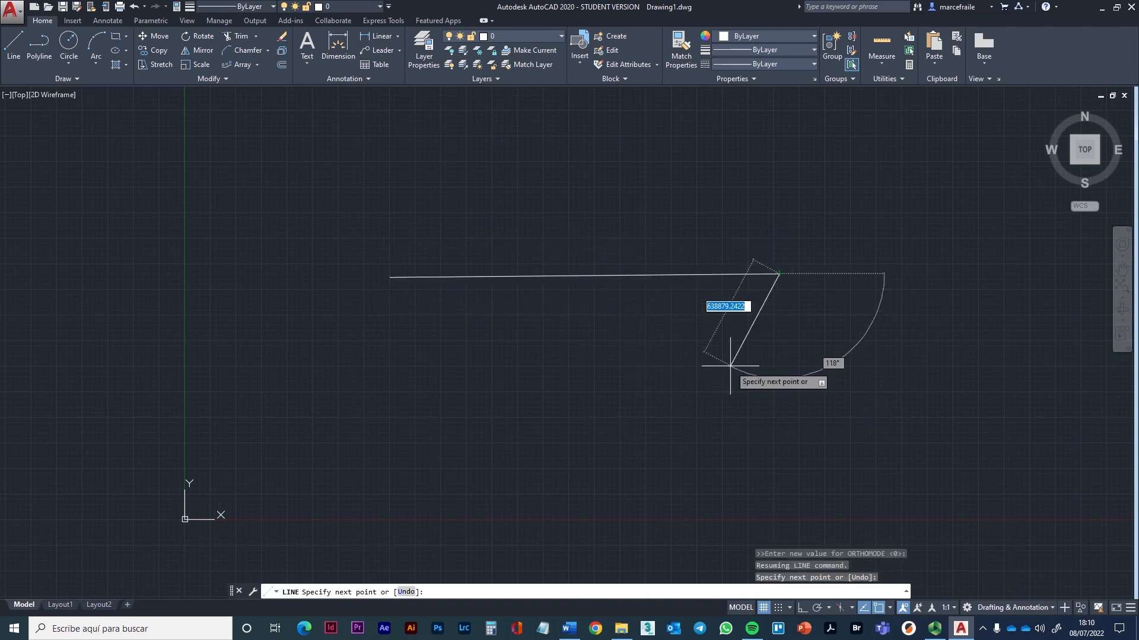
key(Return)
key(Return)
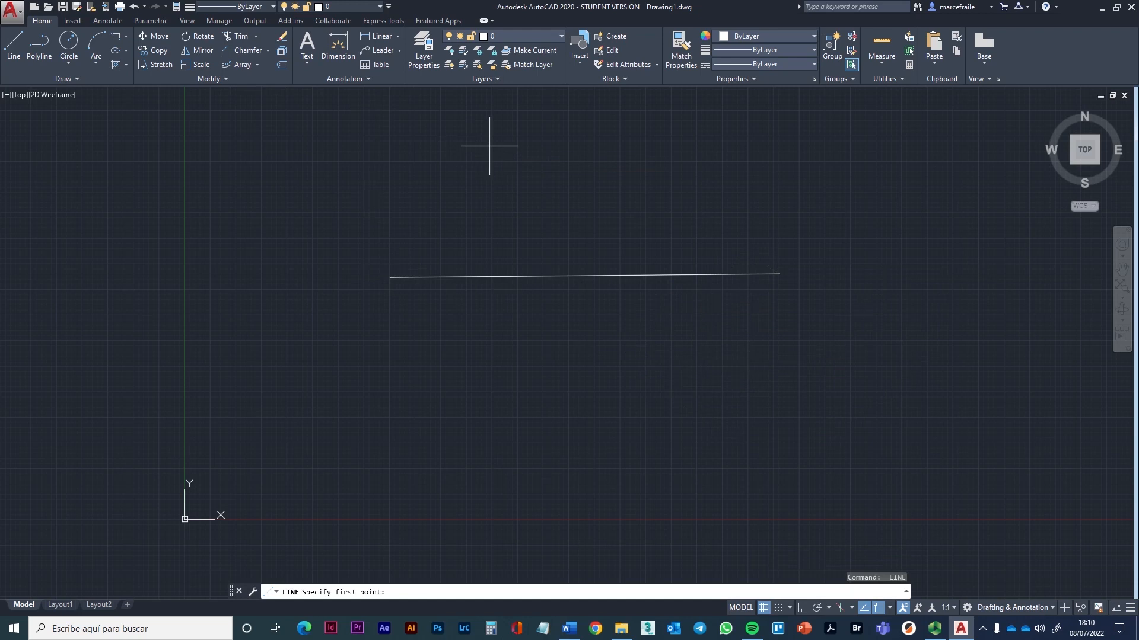
click(462, 146)
key(Escape)
- Draw a circle centred below the line and large enough for the line to cross its upper part completely
click(67, 42)
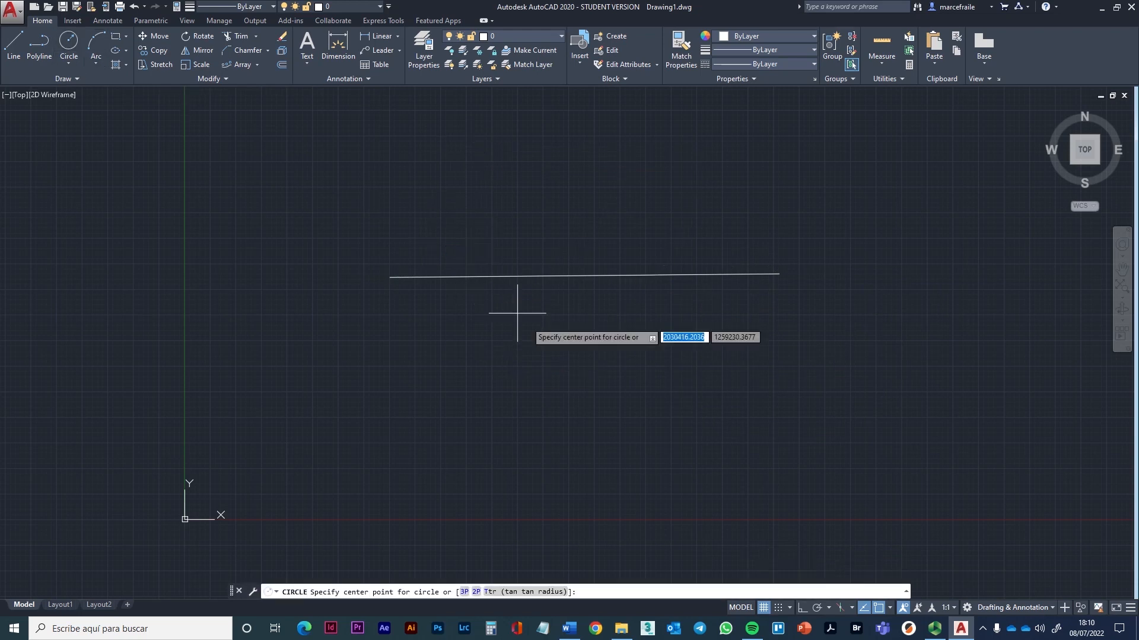
click(552, 367)
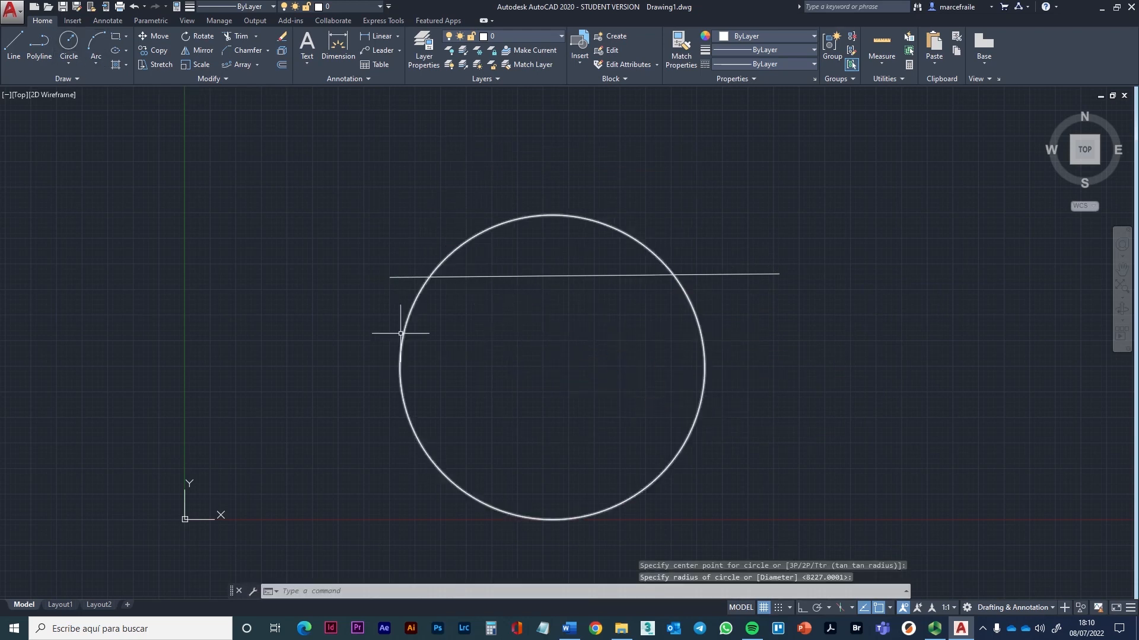
click(401, 355)
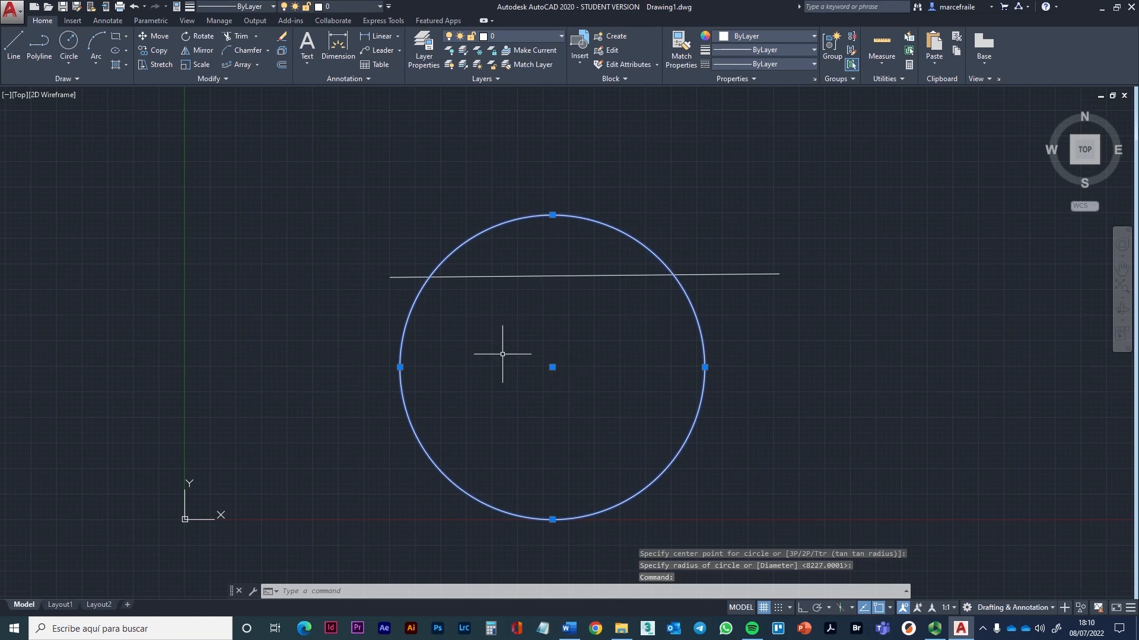
key(Escape)
- Select the nearly horizontal line that crosses the upper part of the circle
click(576, 279)
click(576, 279)
click(575, 273)
click(576, 273)
click(574, 275)
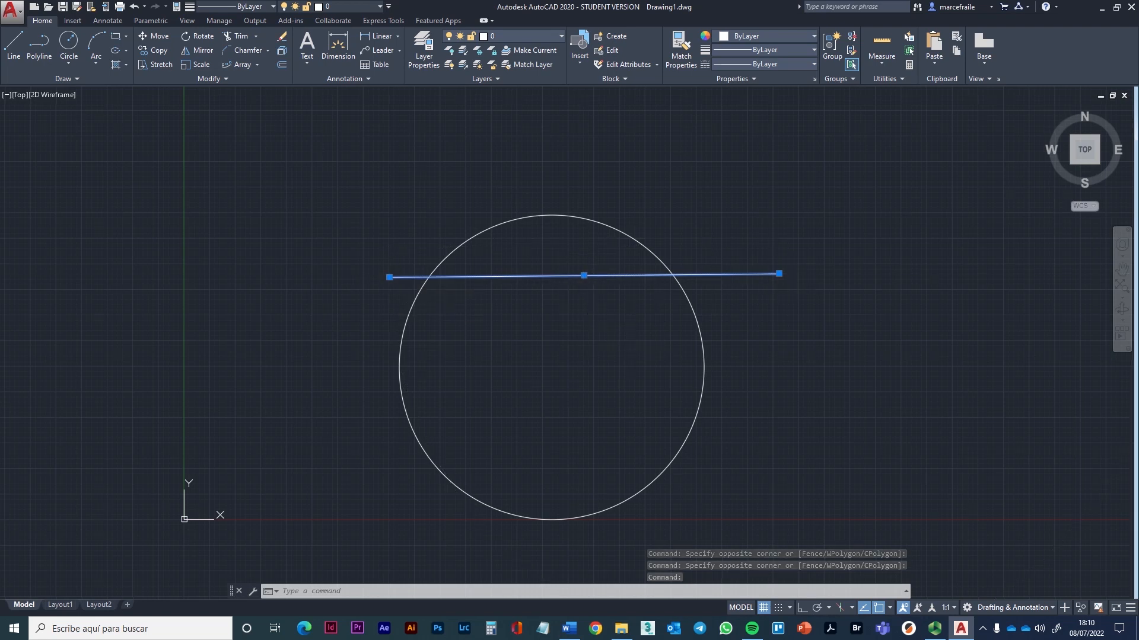
middle_drag(620, 351, 613, 338)
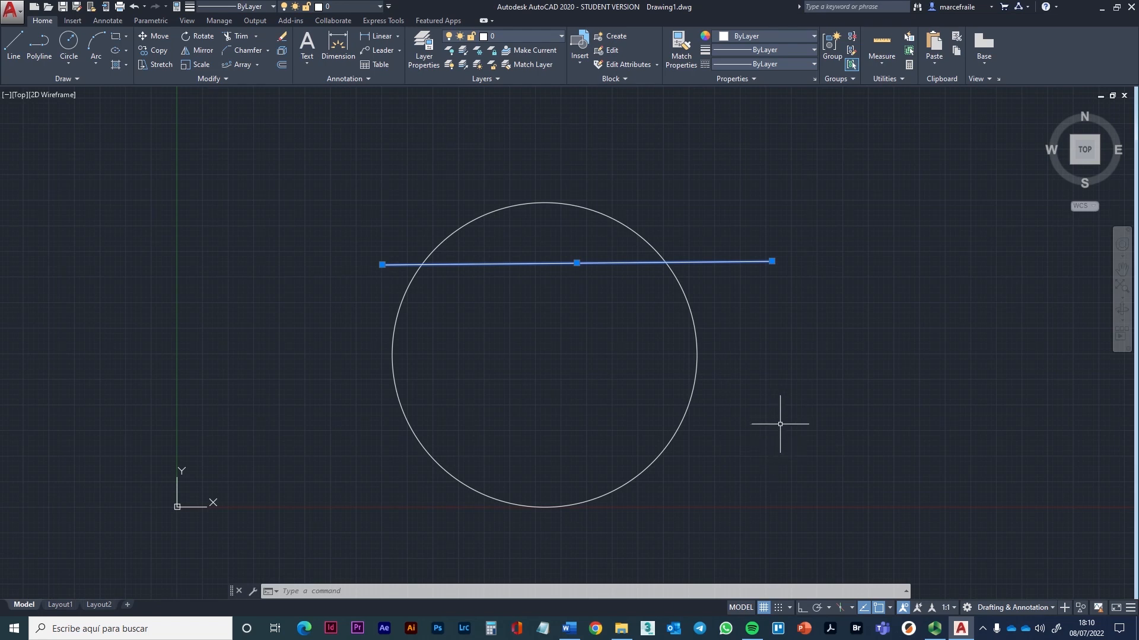
- Turn object snap off and try starting a line near the left end of the nearly horizontal line without snapping
click(878, 608)
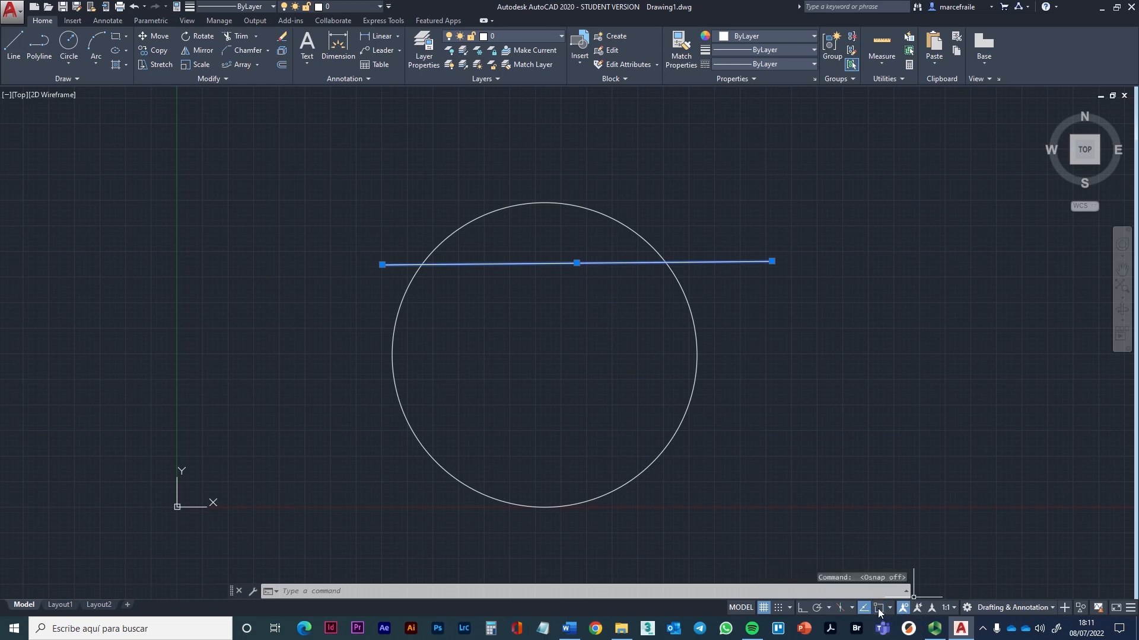
key(Escape)
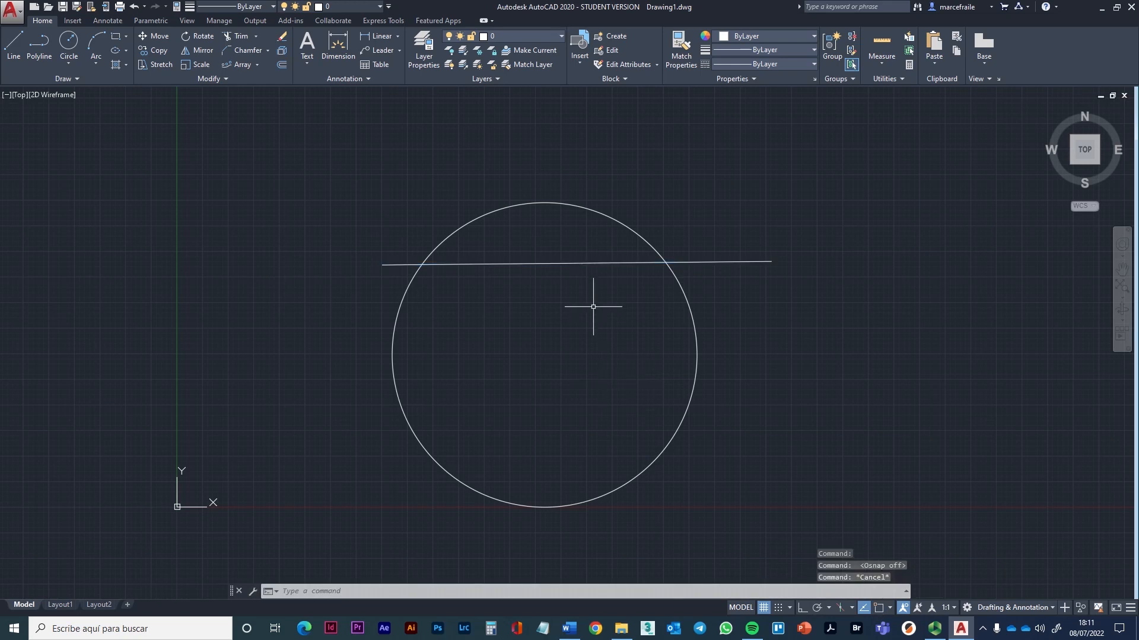
click(580, 262)
key(Escape)
key(Escape)
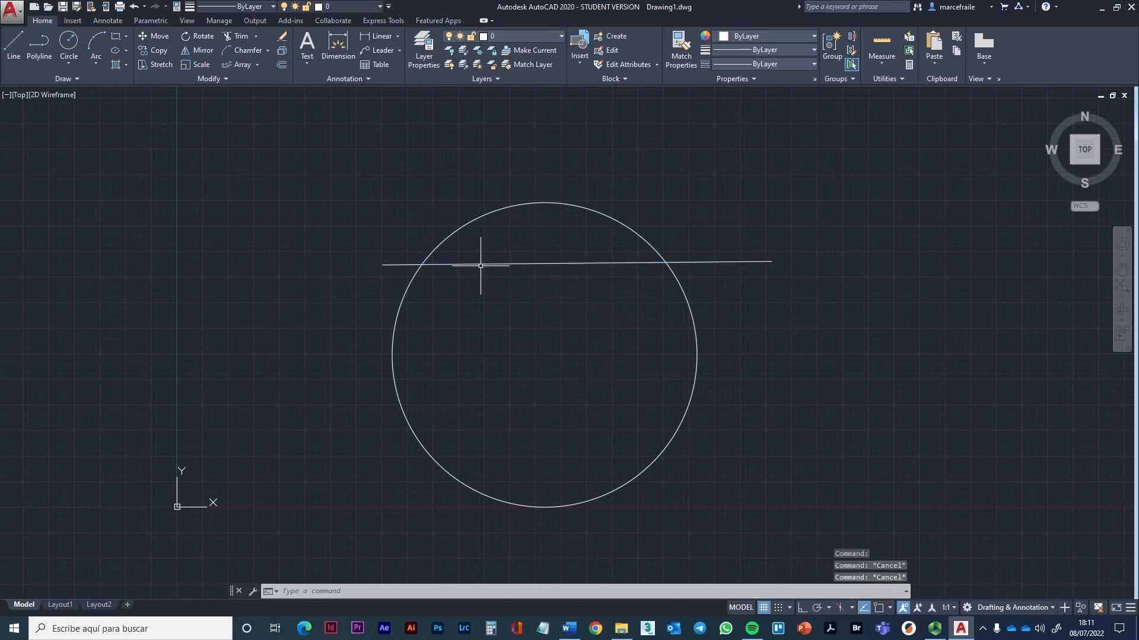
text(l)
key(Return)
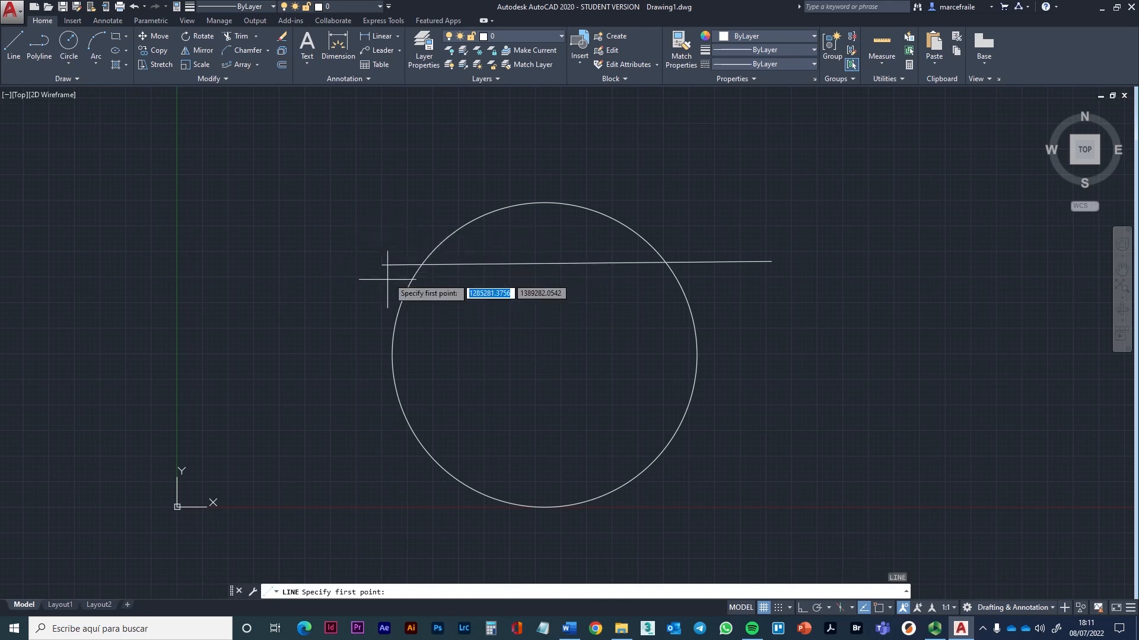
key(Escape)
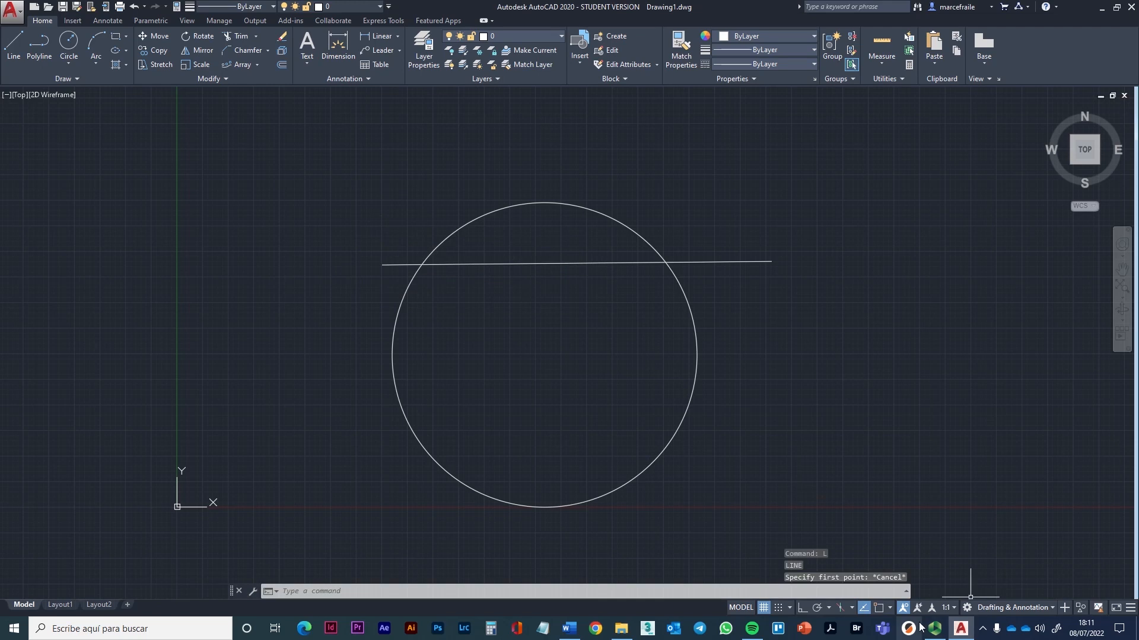
- Start a line snapped to the left endpoint of the nearly horizontal line with object snap on, and cancel it
key(Return)
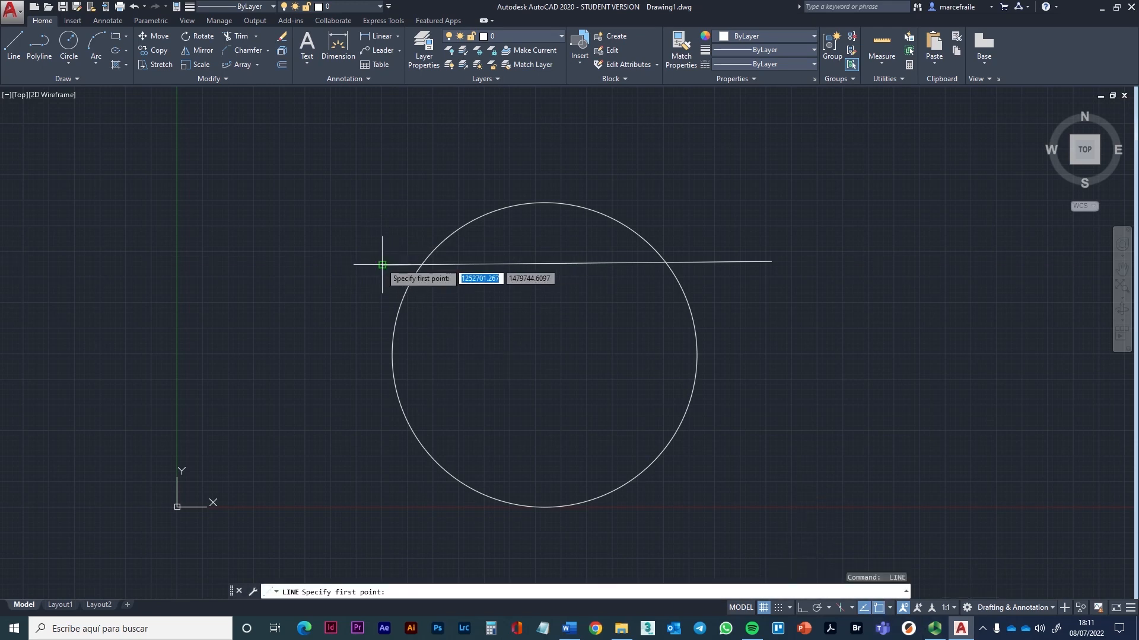
click(382, 265)
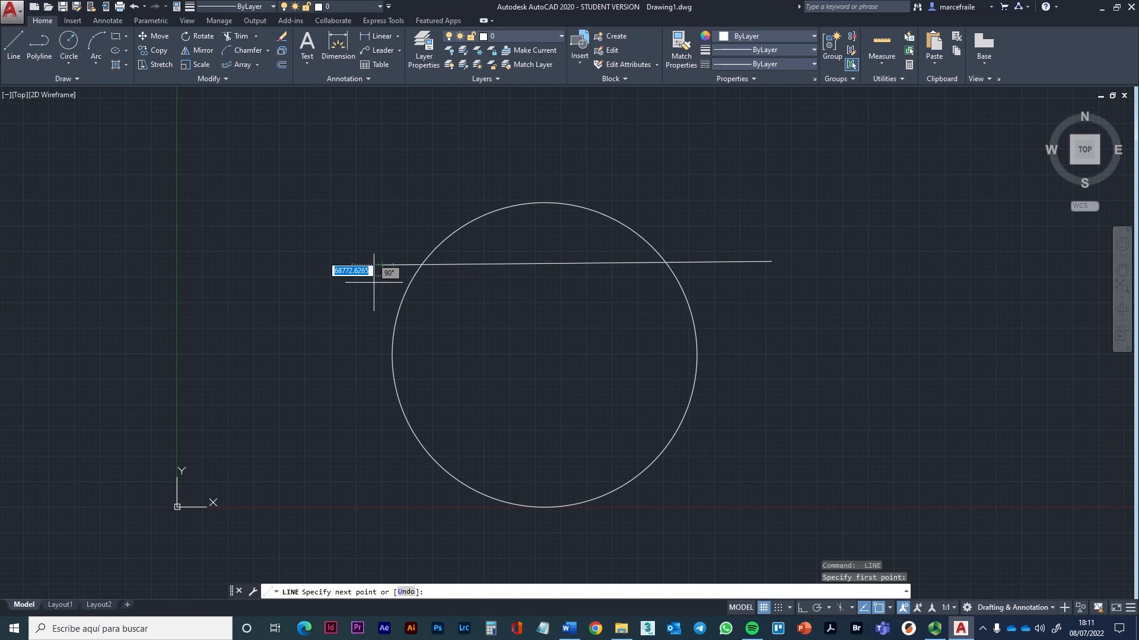
key(Escape)
key(Escape)
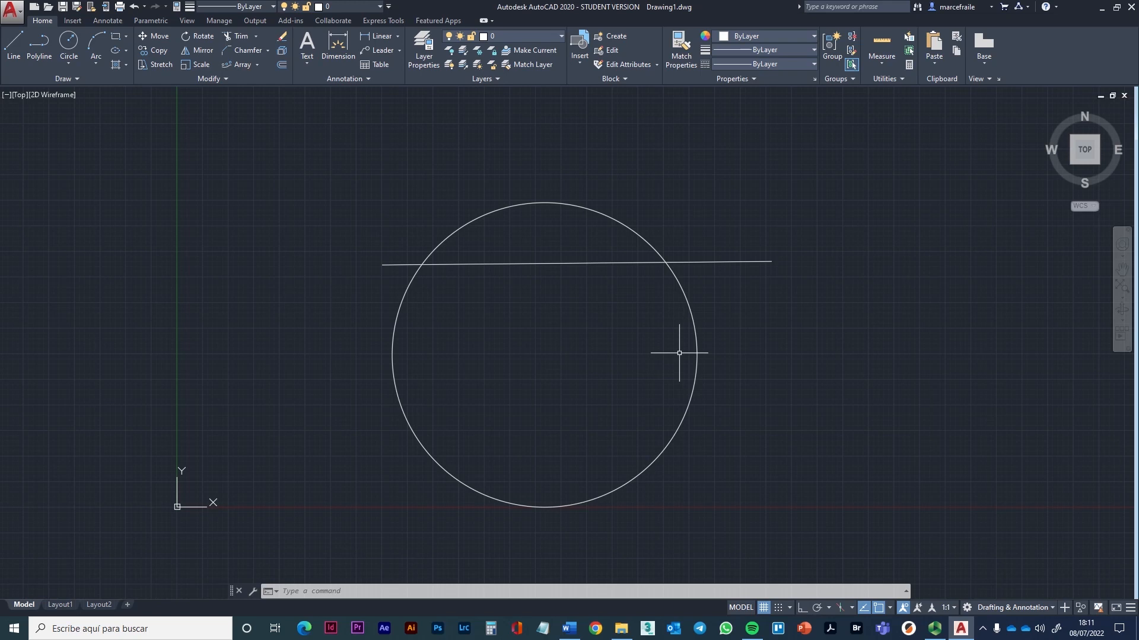
- Examine the list of object snap modes and which of them are enabled
click(889, 608)
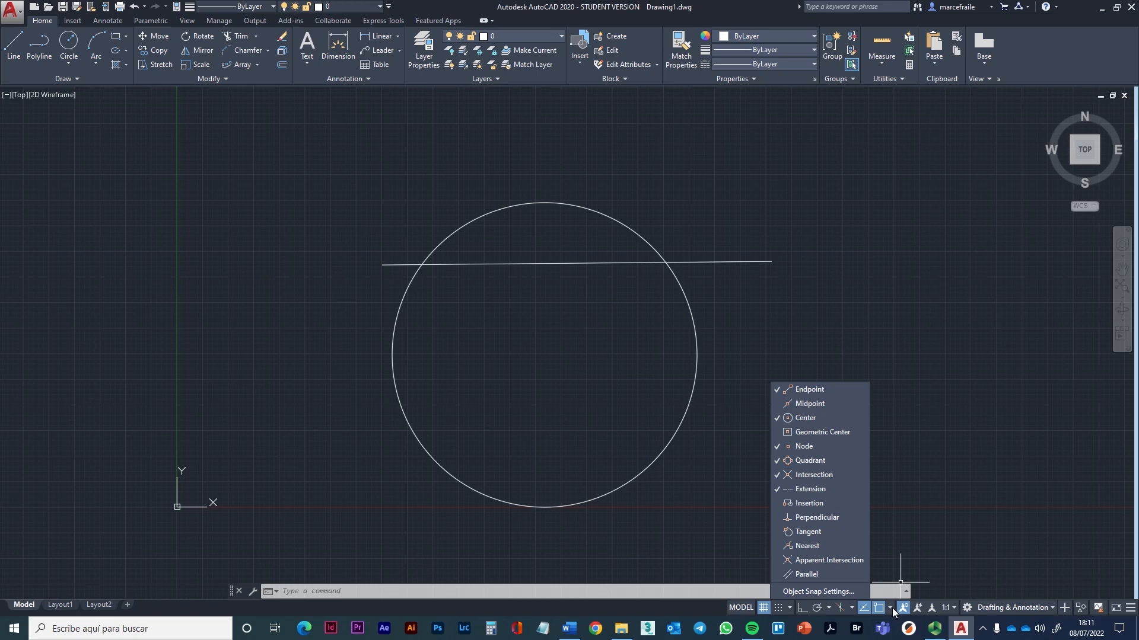
click(889, 607)
click(889, 607)
key(Escape)
key(Escape)
key(Escape)
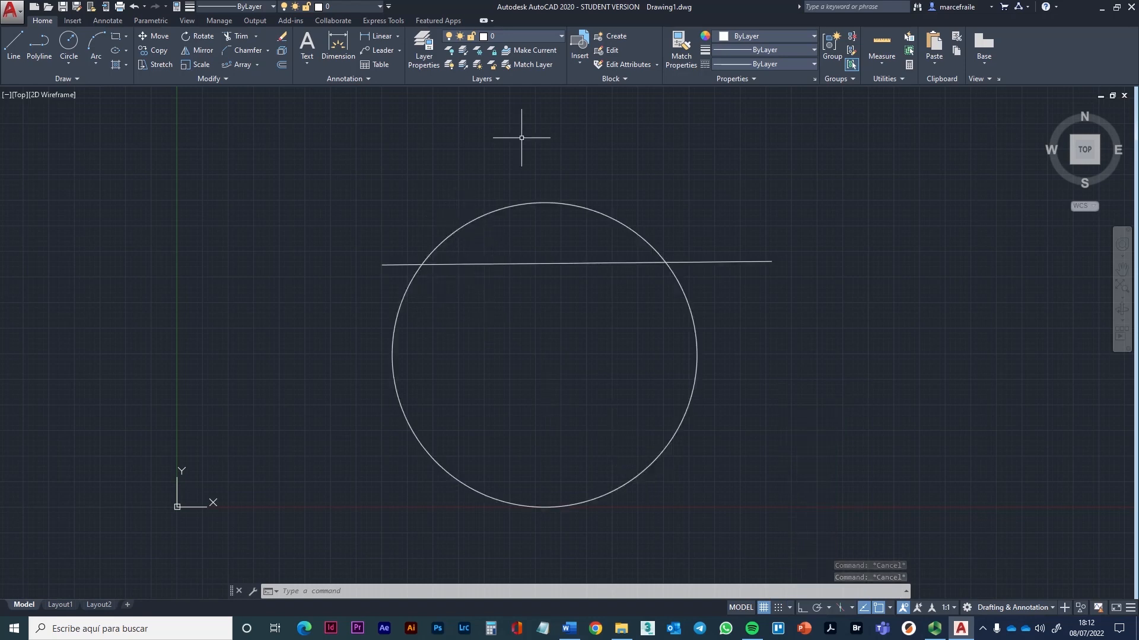
text(l)
key(Return)
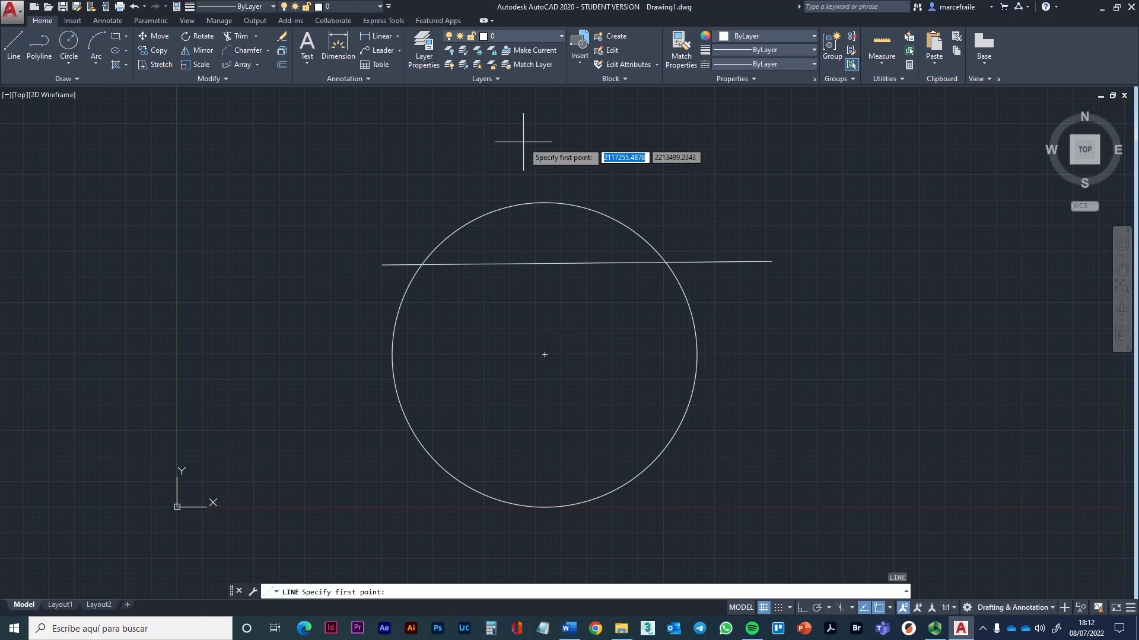
click(474, 136)
key(Escape)
- Draw an ortho-constrained vertical line through the left part of the circle with object snap off, and re-enable object snap
key(Return)
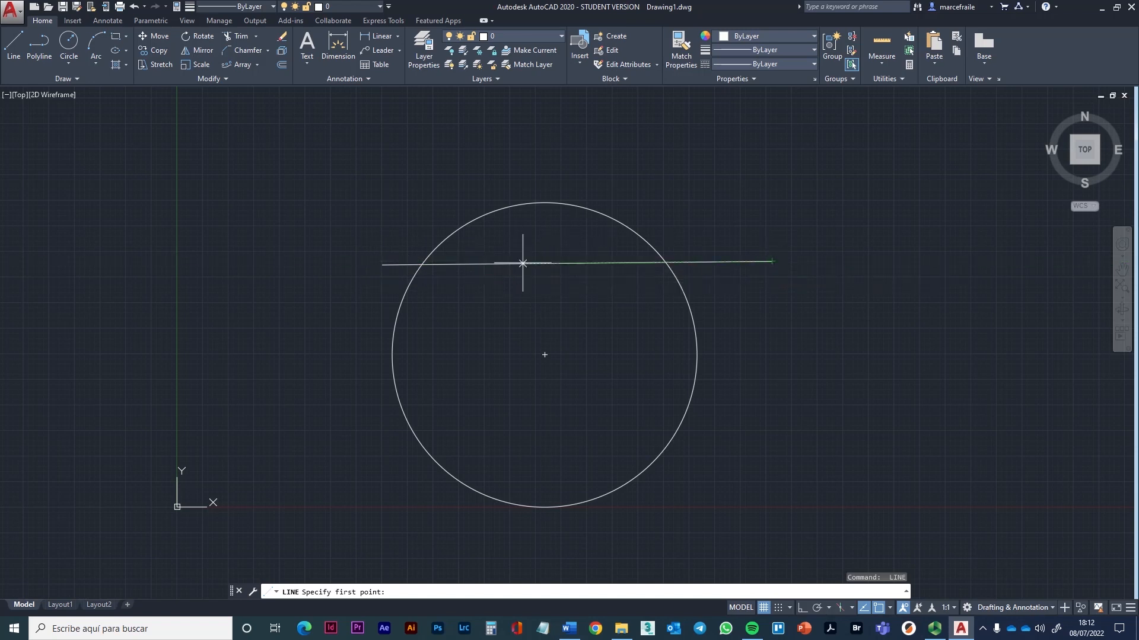
click(881, 611)
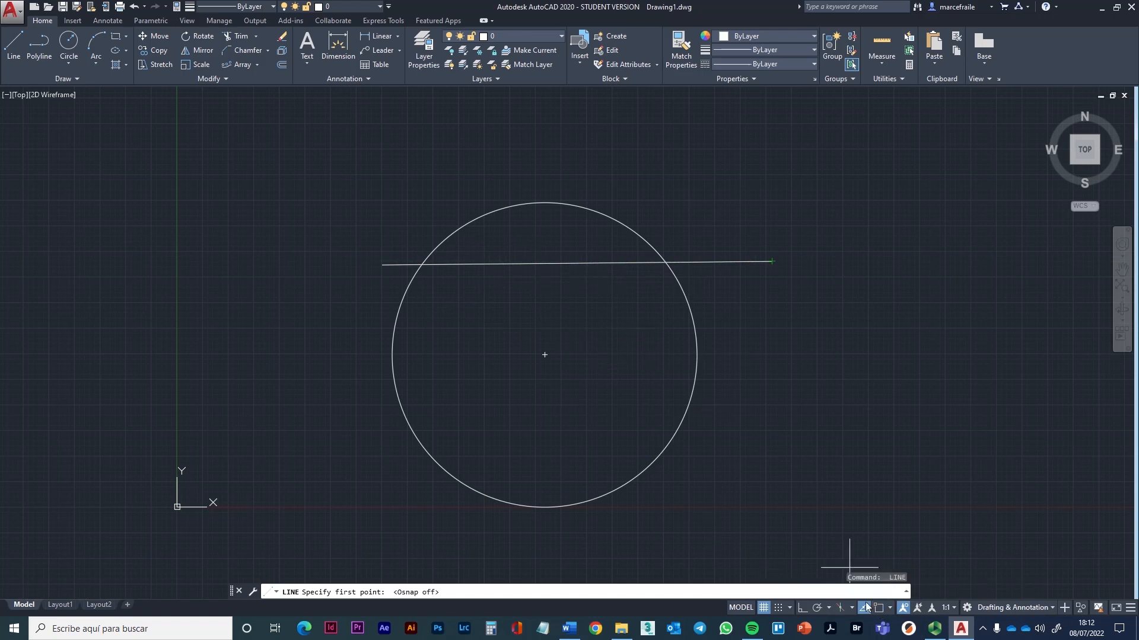
click(468, 154)
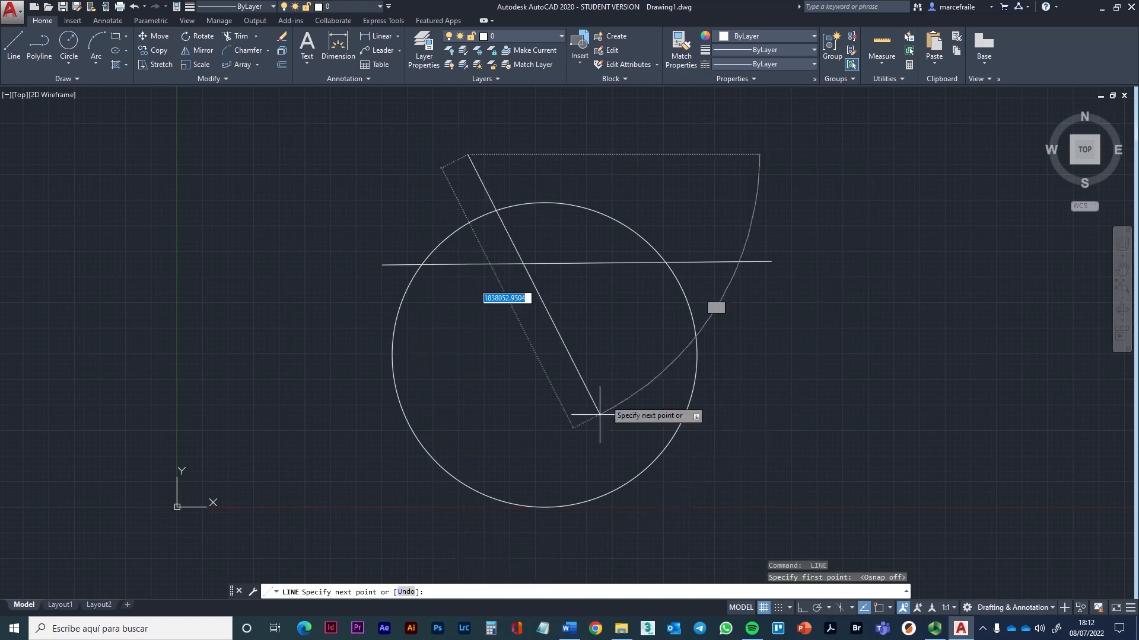
key(F8)
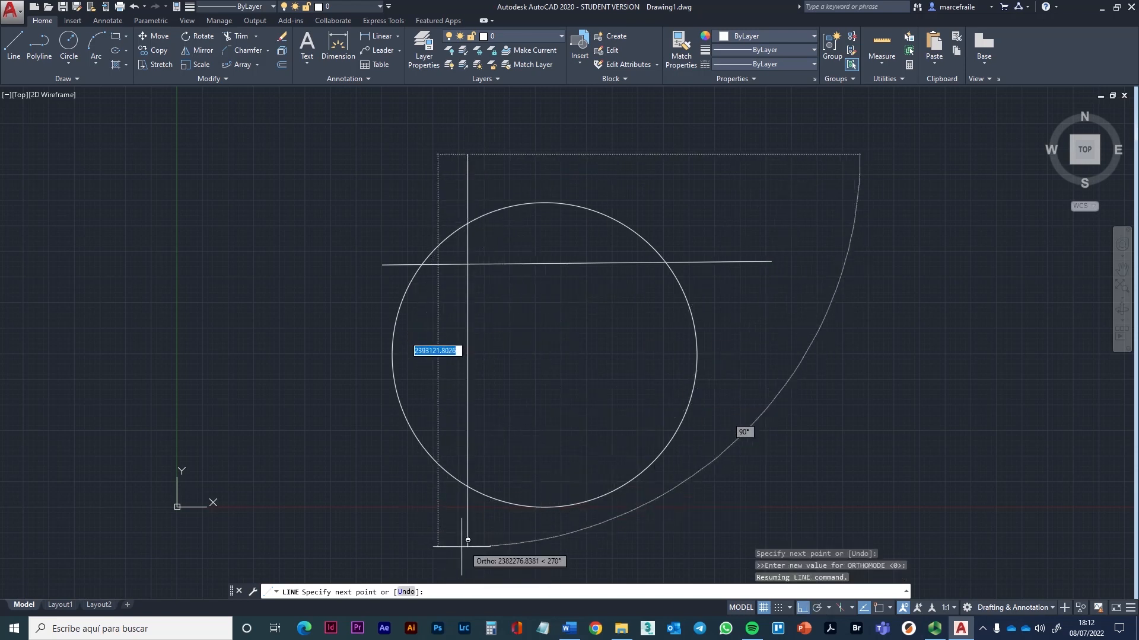
click(467, 547)
key(Return)
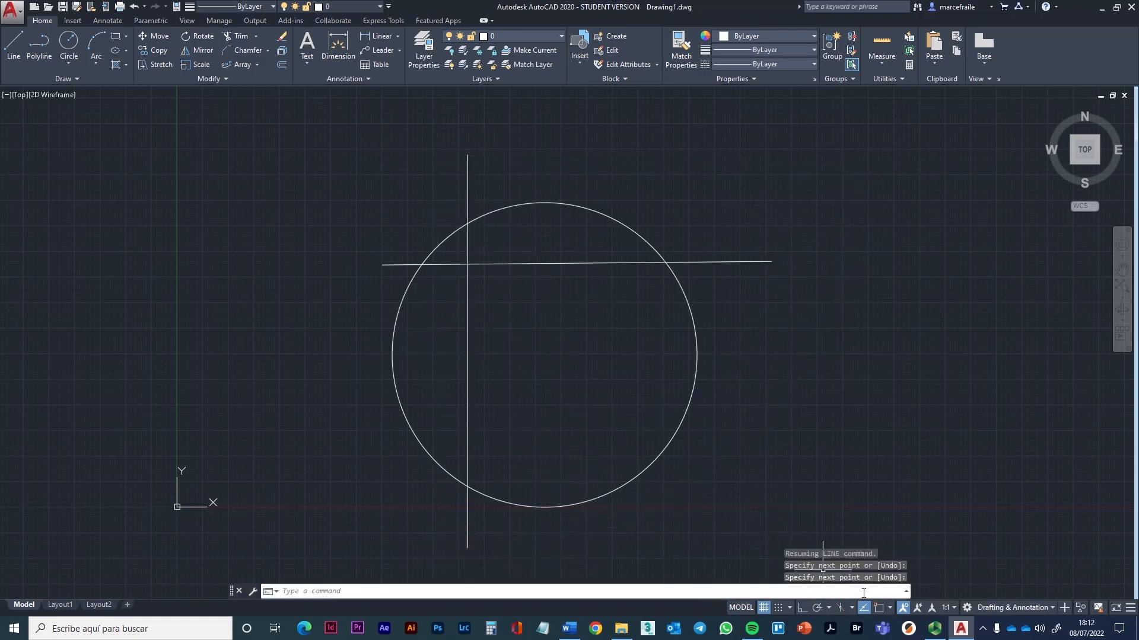
click(878, 607)
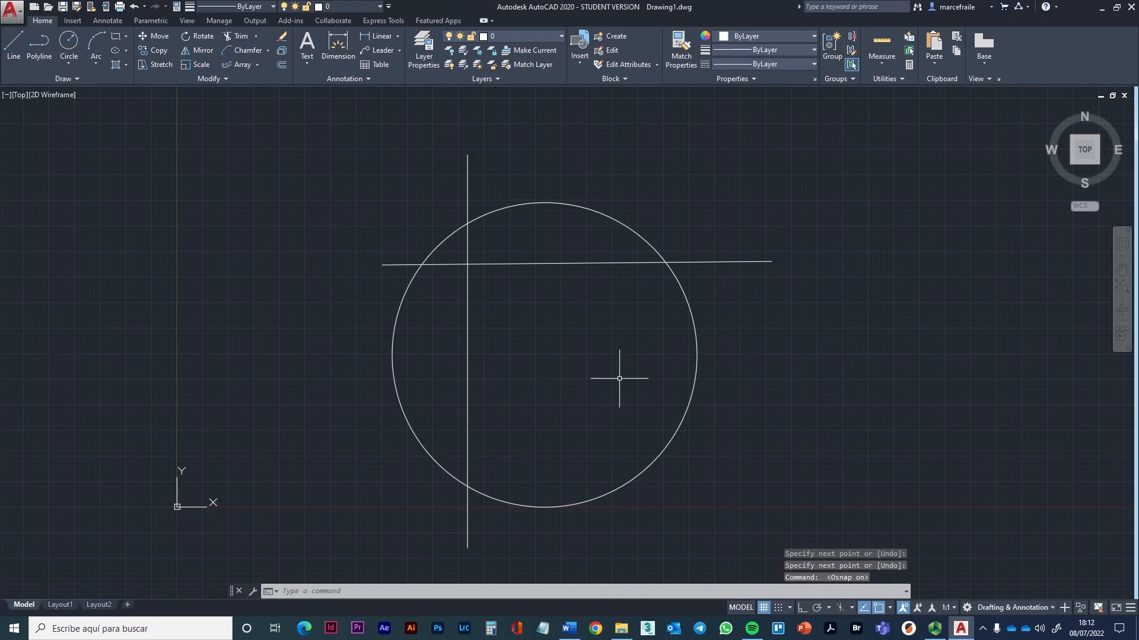
- Turn object snap off and ortho mode on, and draw a horizontal line in the empty area right of the circle
middle_drag(541, 407, 392, 378)
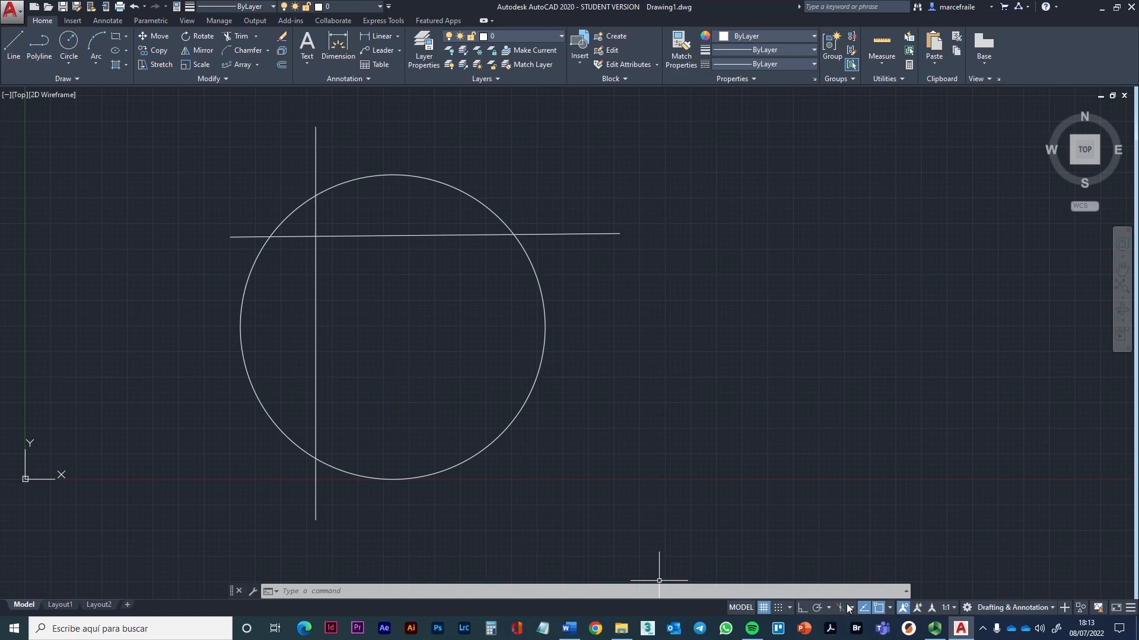
click(879, 608)
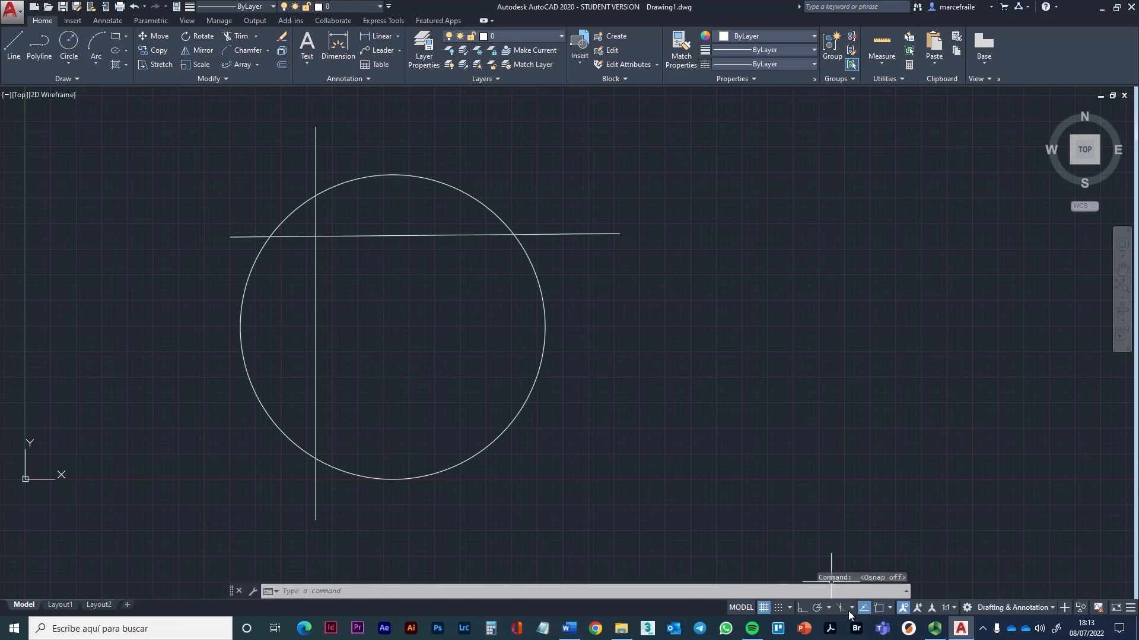
click(801, 608)
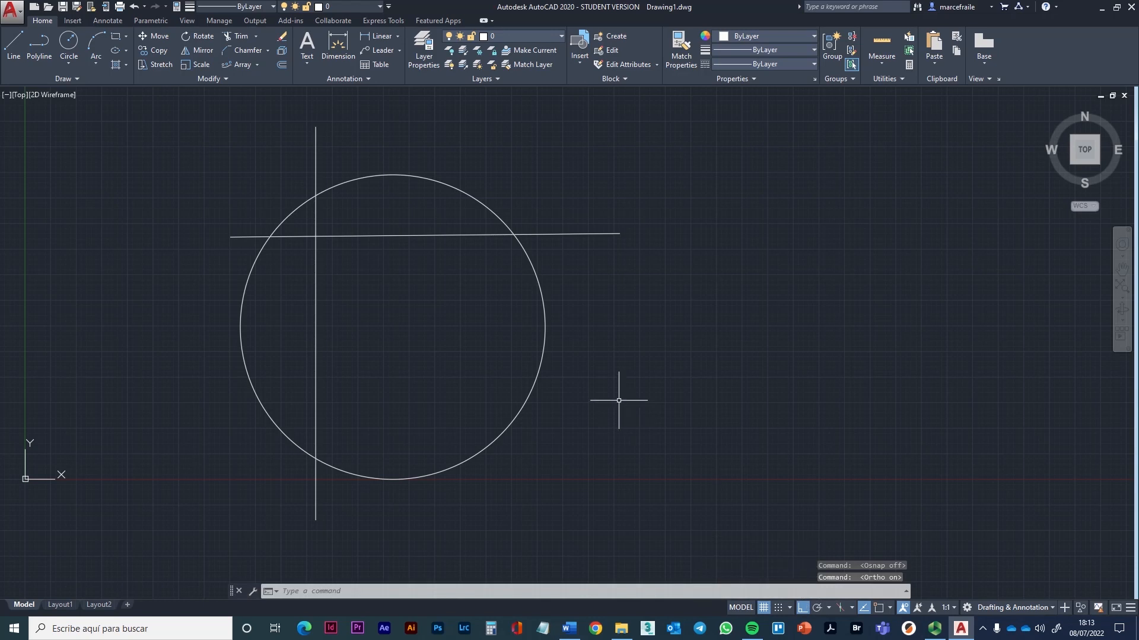
key(Return)
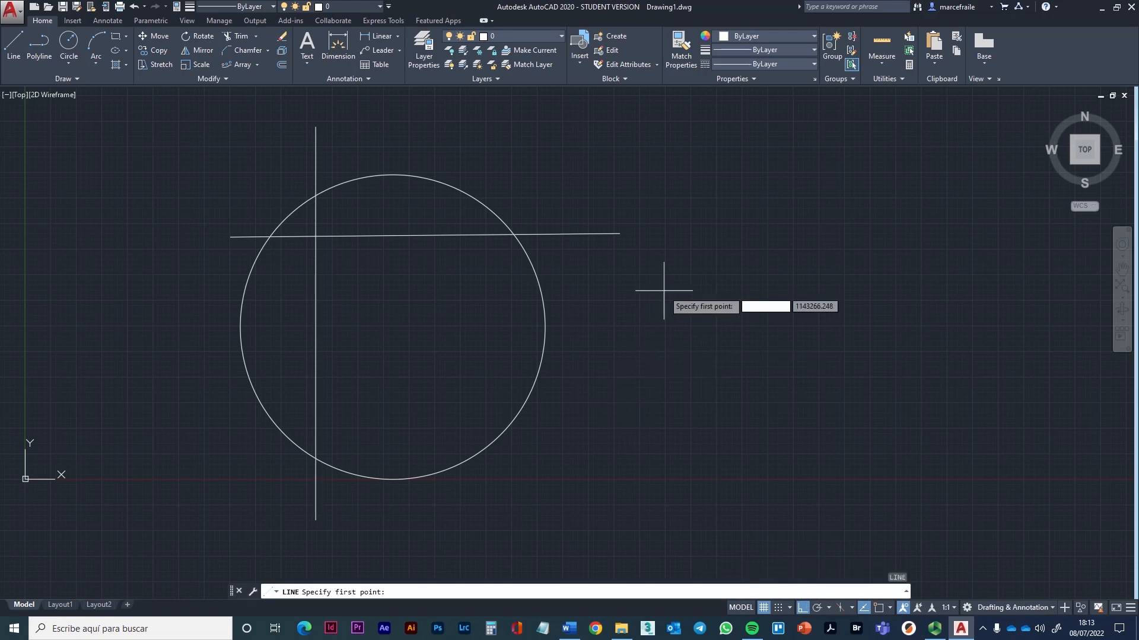
click(664, 292)
click(913, 292)
key(Return)
- Draw a vertical line crossing the new horizontal line, plus a second horizontal line crossing the vertical line's lower part
key(Return)
click(789, 221)
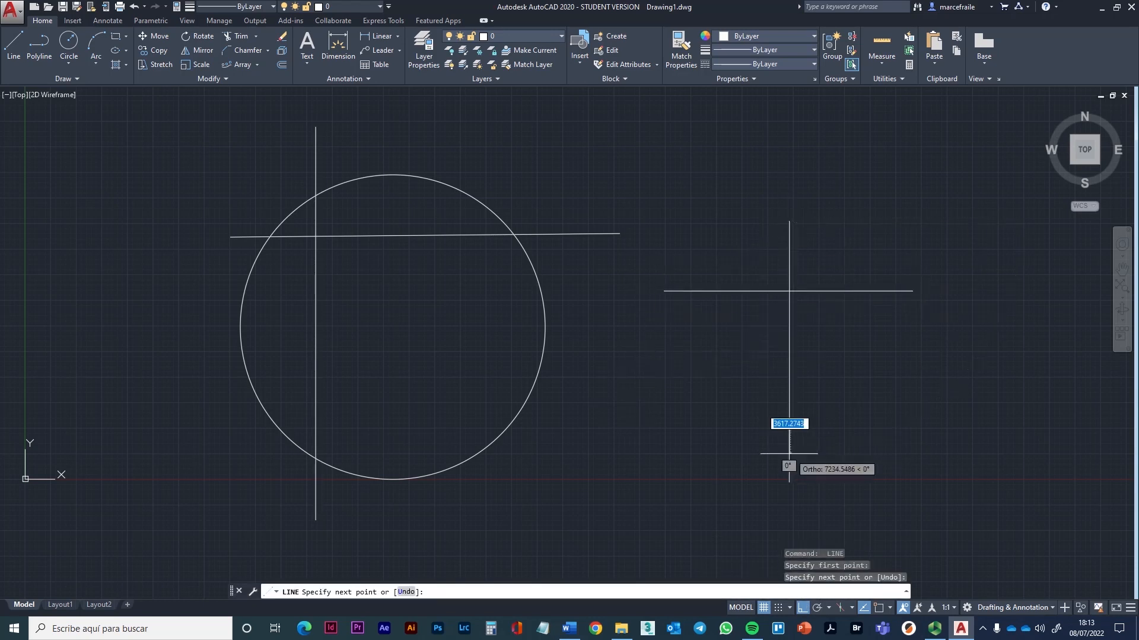
click(789, 454)
key(Return)
key(Return)
click(648, 417)
click(902, 418)
key(Return)
- Add a vertical line across the left side of the grid and a horizontal line midway between the two existing ones
key(Return)
click(698, 460)
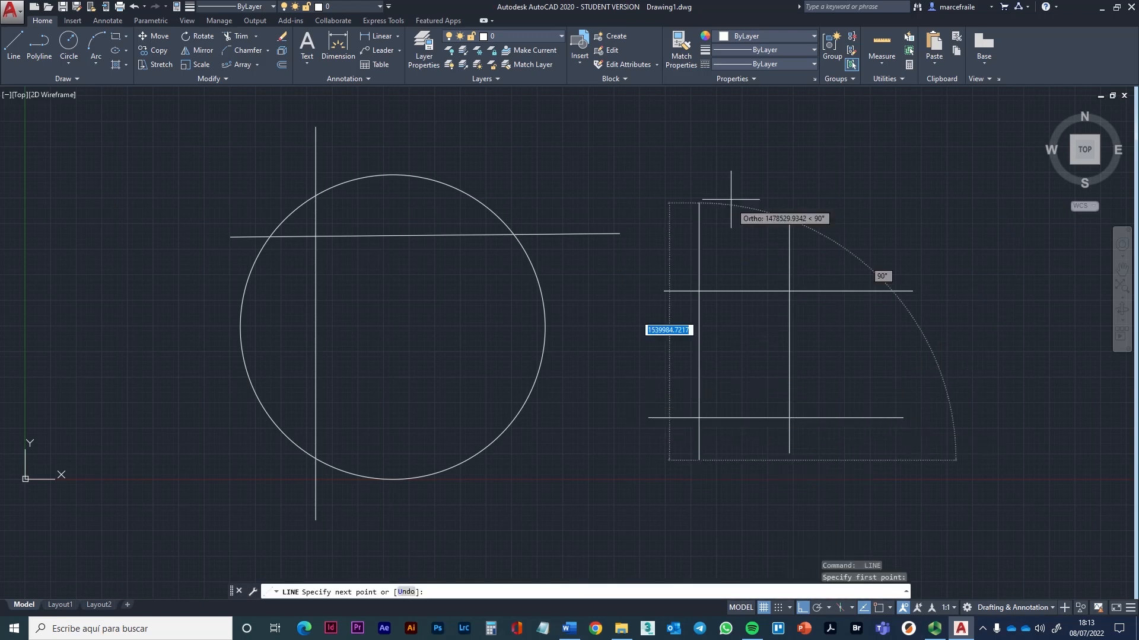
click(698, 189)
key(Return)
key(Return)
click(637, 354)
click(895, 368)
key(Return)
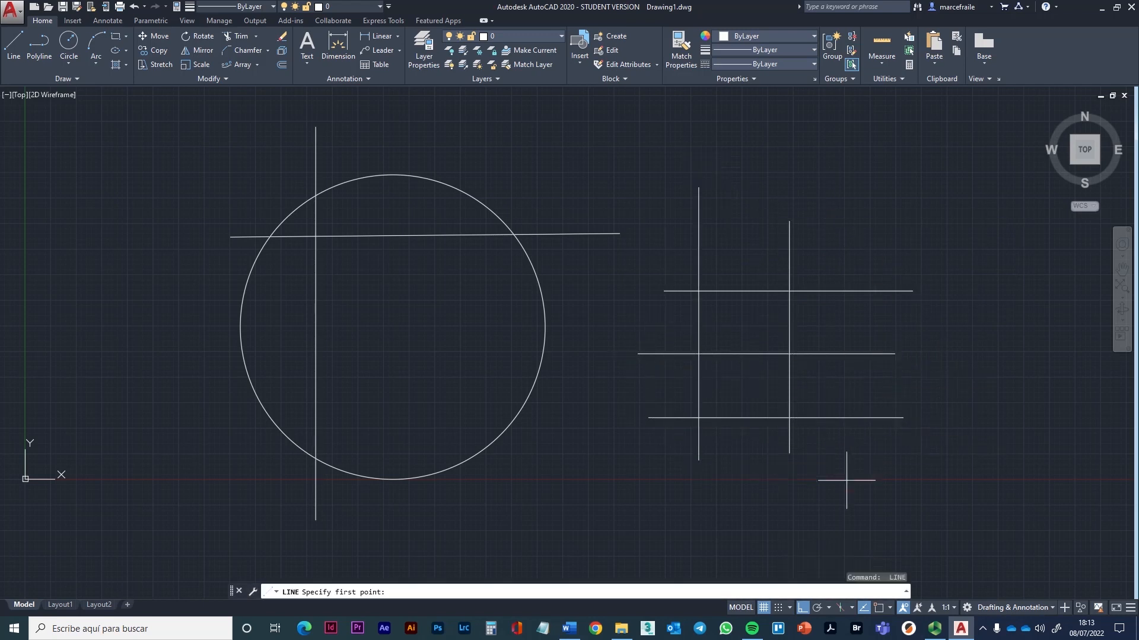
- Add a vertical line on the right side of the grid and a longer horizontal line extending well past it
key(Return)
click(846, 480)
click(846, 191)
key(Return)
key(Return)
click(711, 333)
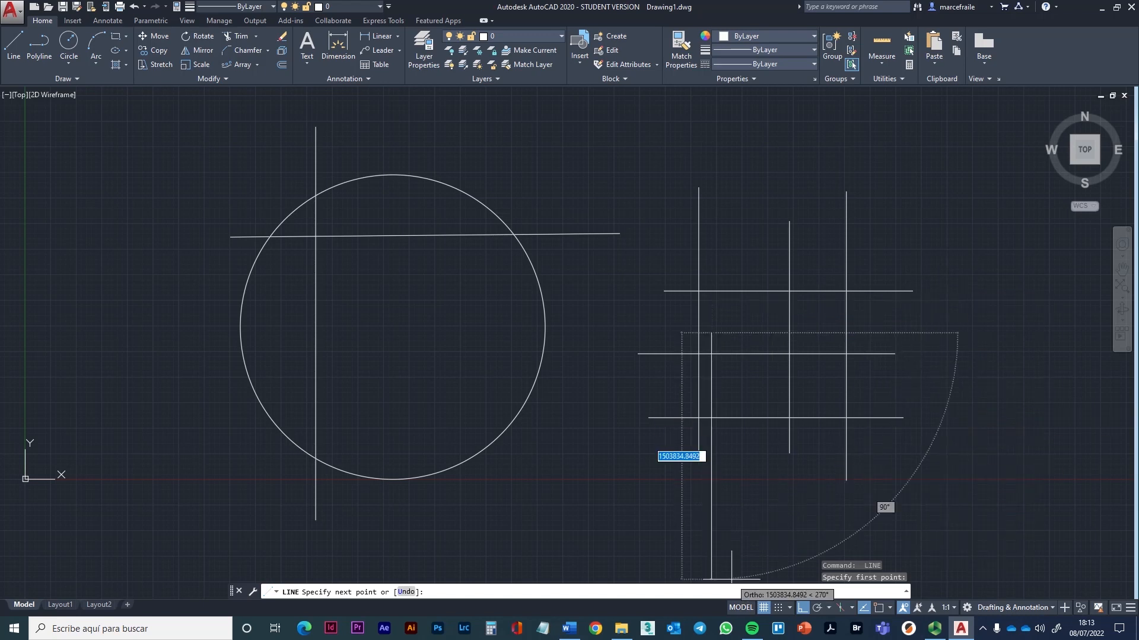
click(1057, 399)
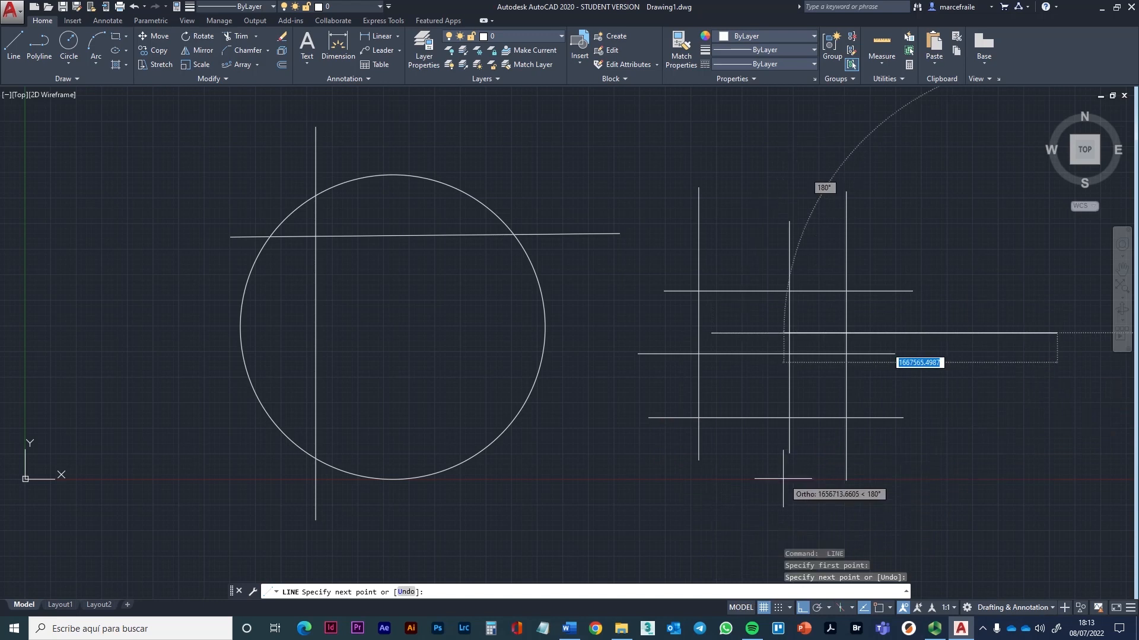
key(Escape)
- Draw a tall vertical line through the grid between the left and middle vertical lines
key(space)
click(756, 511)
click(756, 150)
key(Escape)
middle_drag(728, 373, 593, 372)
scroll(694, 385, down, 1)
scroll(694, 386, up, 1)
mouse_move(691, 396)
middle_down()
mouse_move(721, 404)
mouse_move(605, 401)
middle_up()
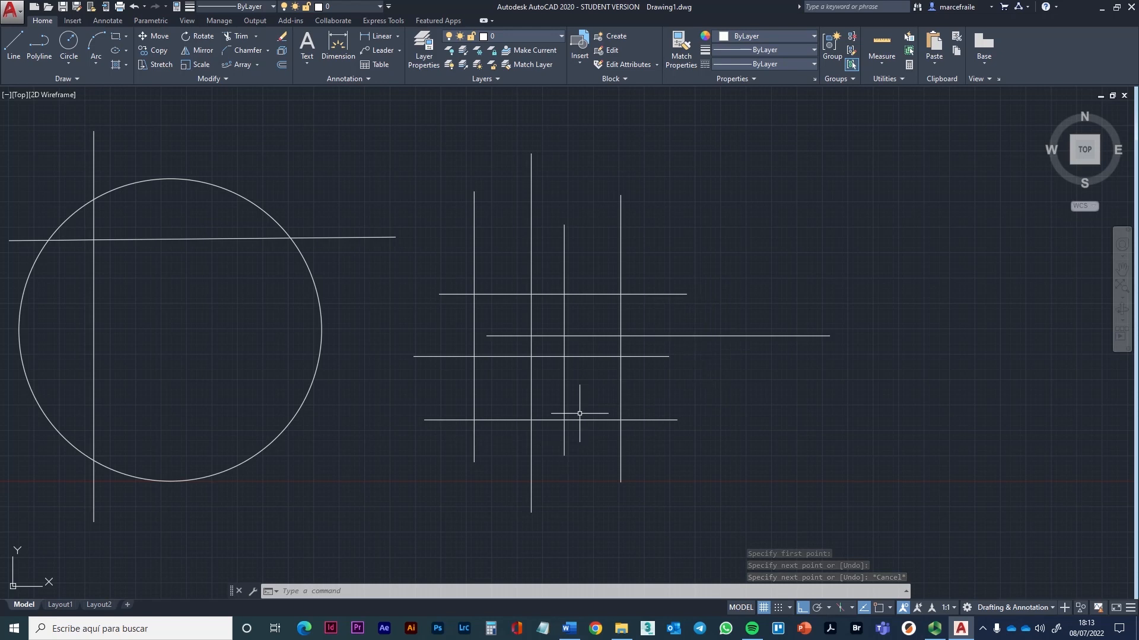
- Trim the part of the long horizontal line that extends past the rightmost vertical line, using both lines as cutting edges
scroll(546, 394, up, 2)
scroll(546, 394, down, 2)
scroll(672, 434, up, 2)
scroll(614, 418, up, 2)
mouse_move(614, 418)
middle_down()
mouse_move(597, 412)
mouse_move(724, 429)
middle_up()
scroll(724, 429, down, 2)
text(r)
key(Return)
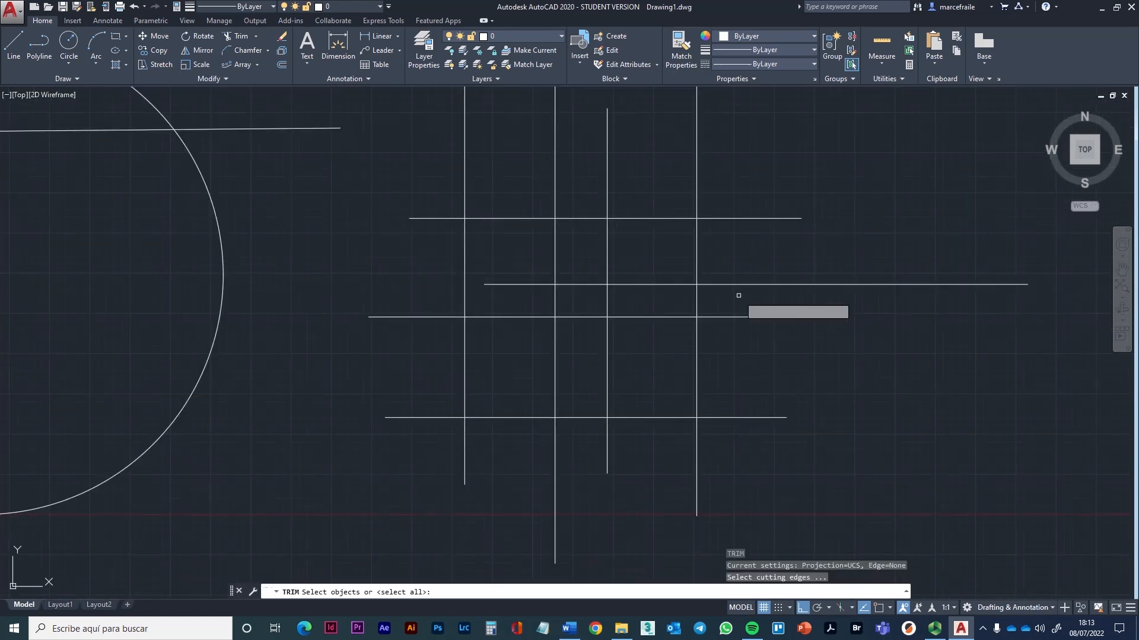
click(737, 295)
click(709, 275)
click(661, 247)
click(701, 290)
click(767, 306)
click(658, 261)
click(622, 252)
key(Return)
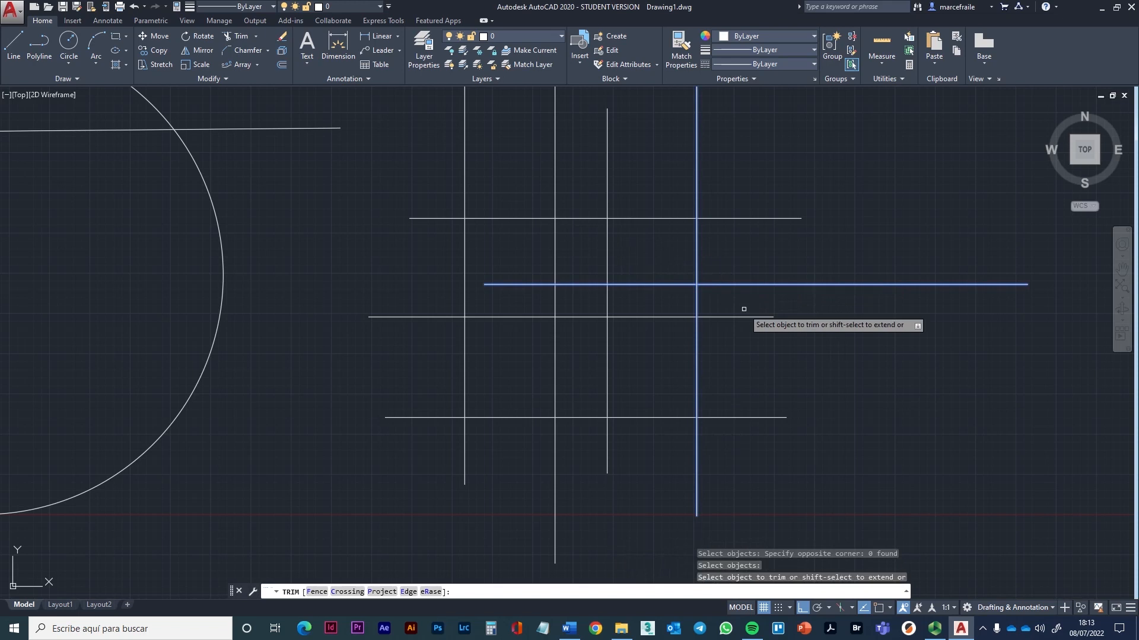
click(743, 279)
click(703, 276)
click(713, 283)
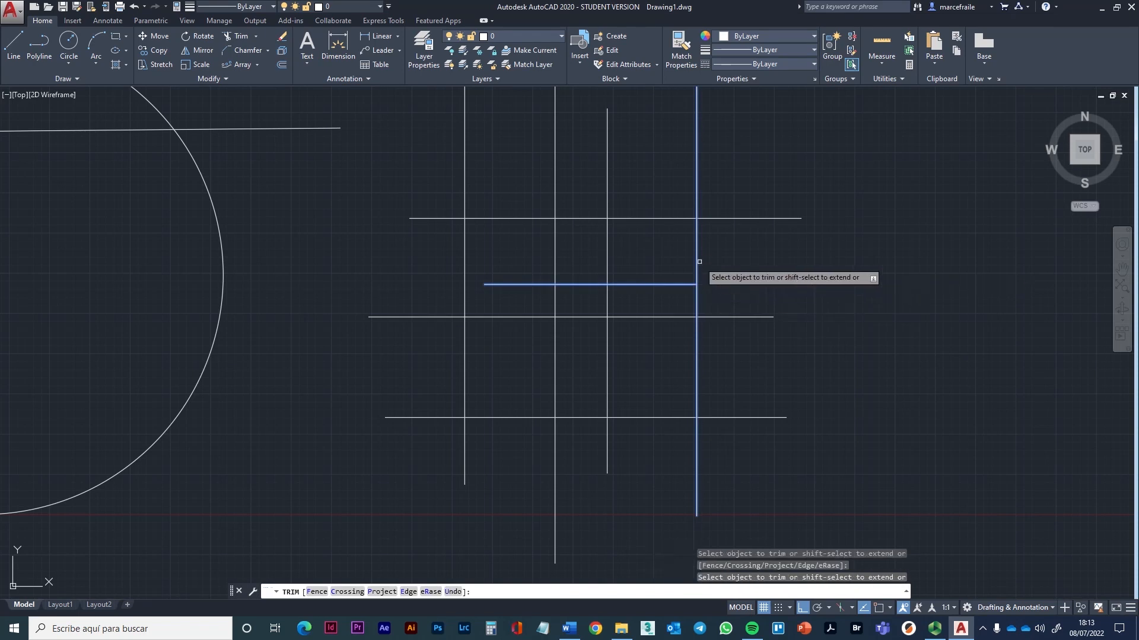
key(Escape)
key(Return)
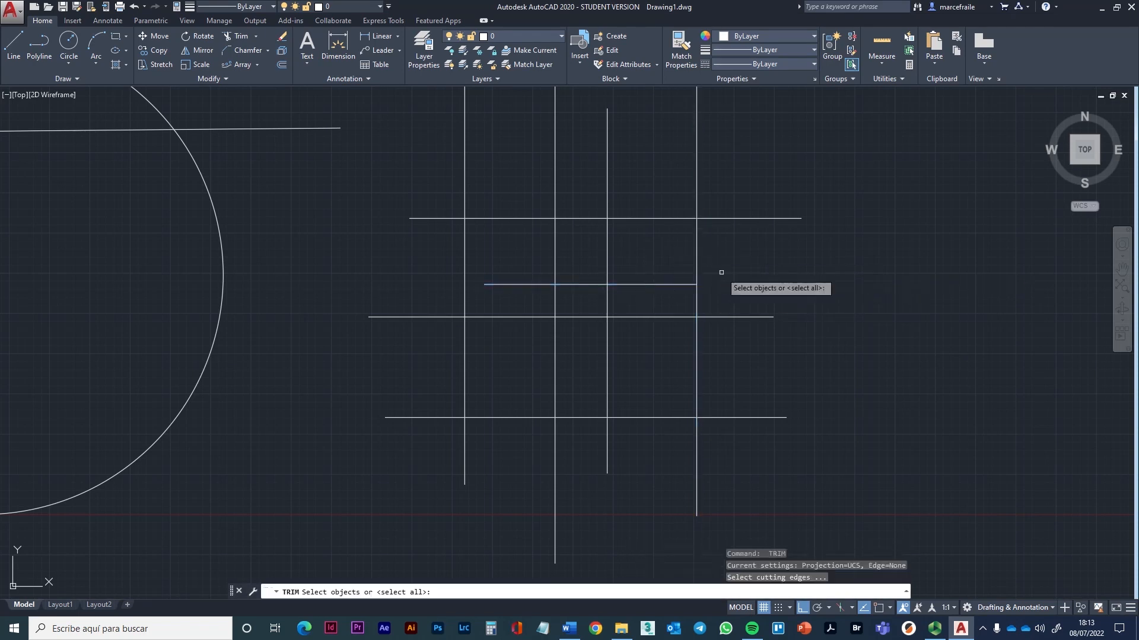
click(720, 272)
click(668, 250)
key(Return)
click(703, 272)
click(699, 271)
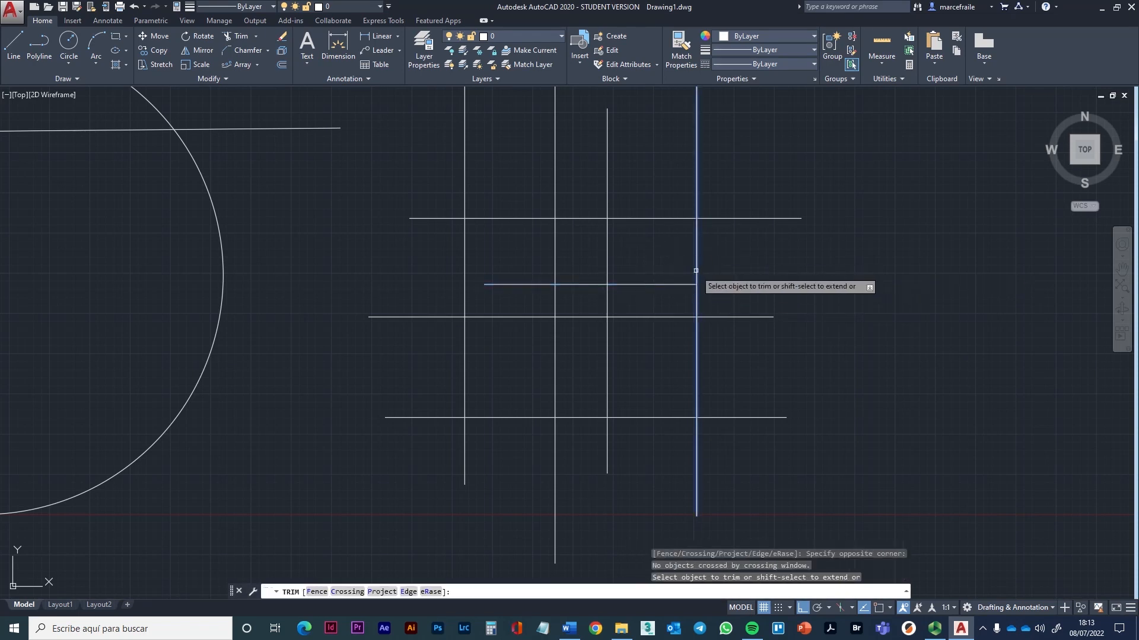
key(Escape)
- Trim the part of the rightmost vertical line above the short horizontal line, using both lines as cutting edges
key(Return)
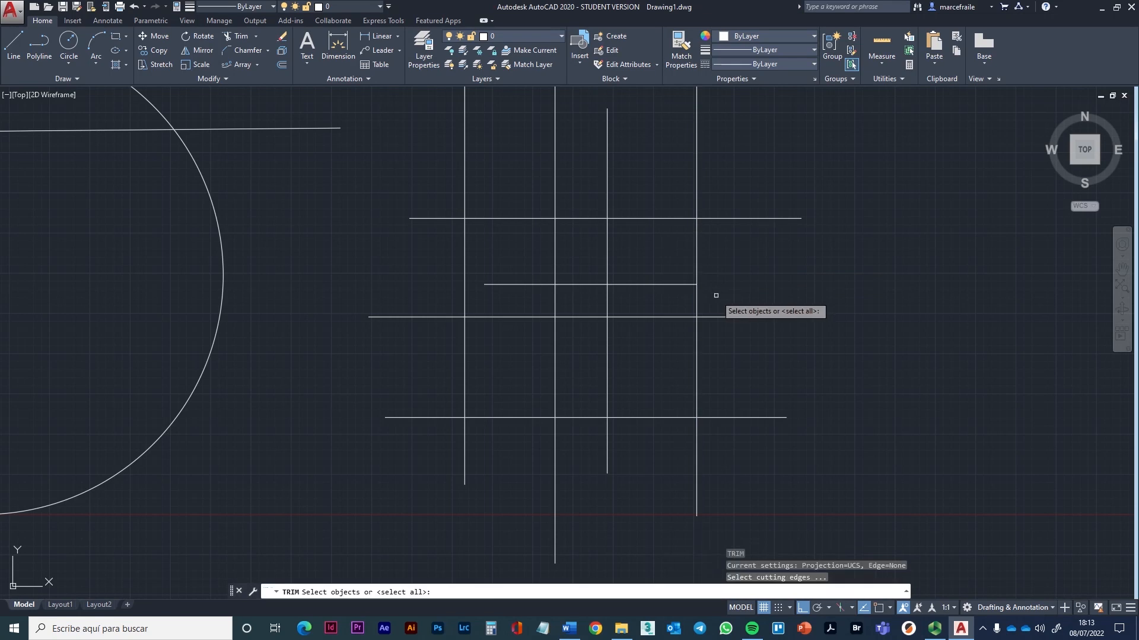
click(714, 295)
click(678, 265)
key(Return)
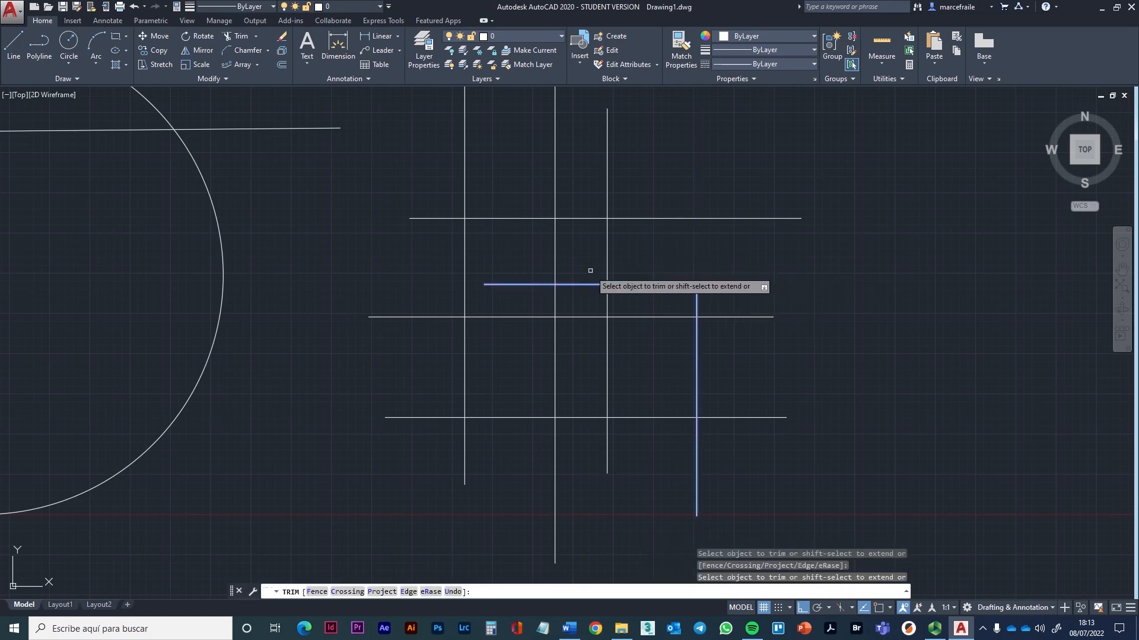
key(Escape)
- Trim the third vertical line above the short horizontal line, using that horizontal line as the cutting edge
key(Return)
click(594, 300)
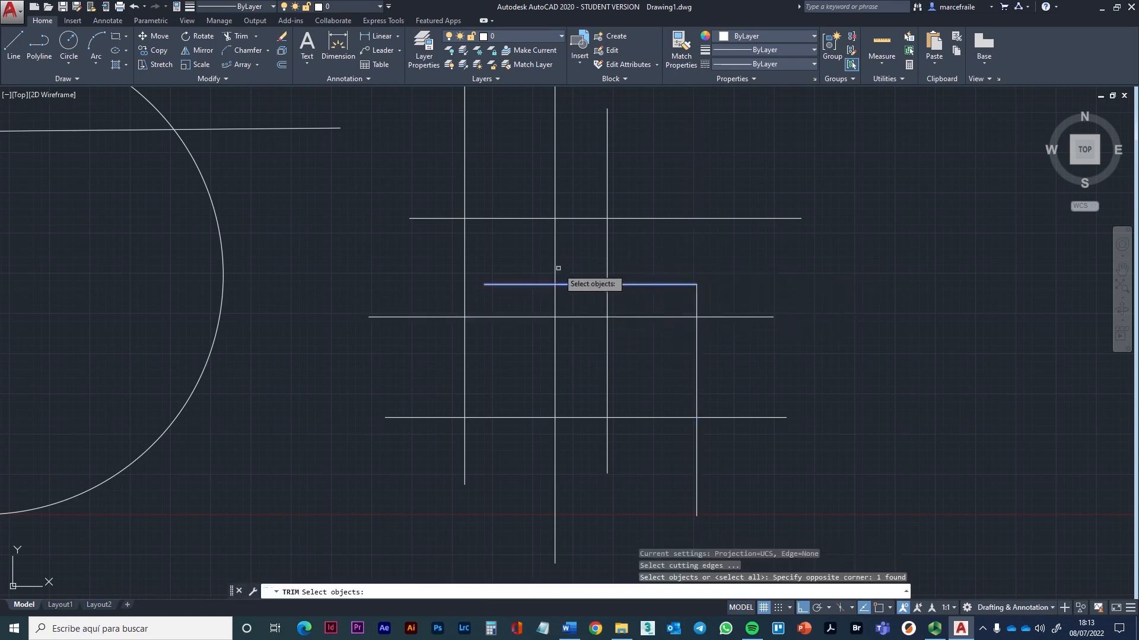
click(577, 274)
key(Return)
click(605, 264)
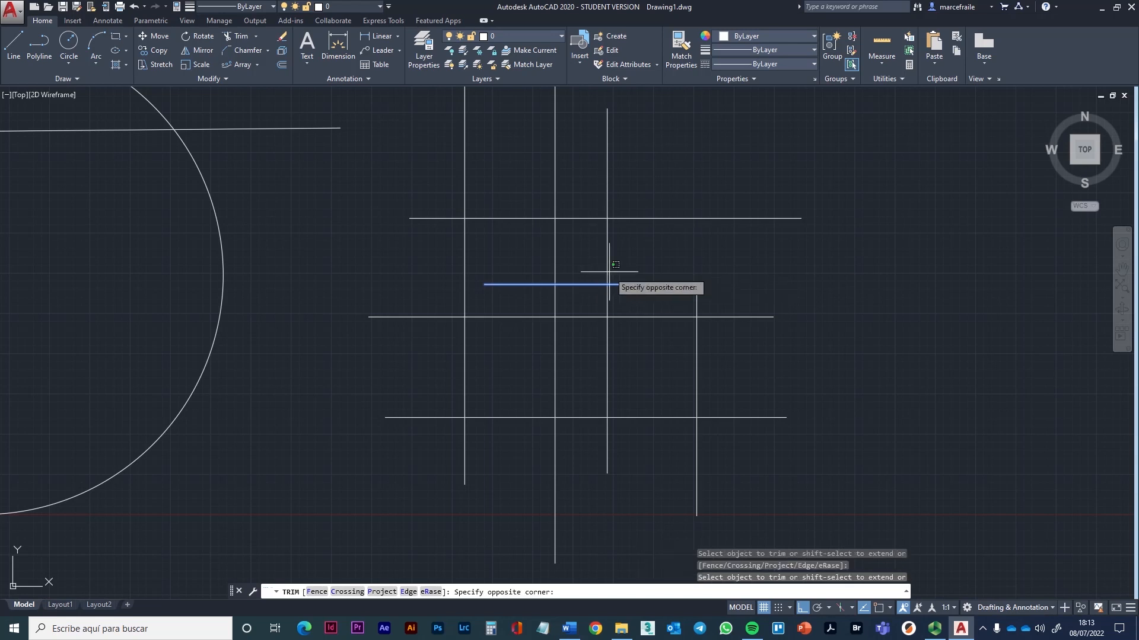
key(Escape)
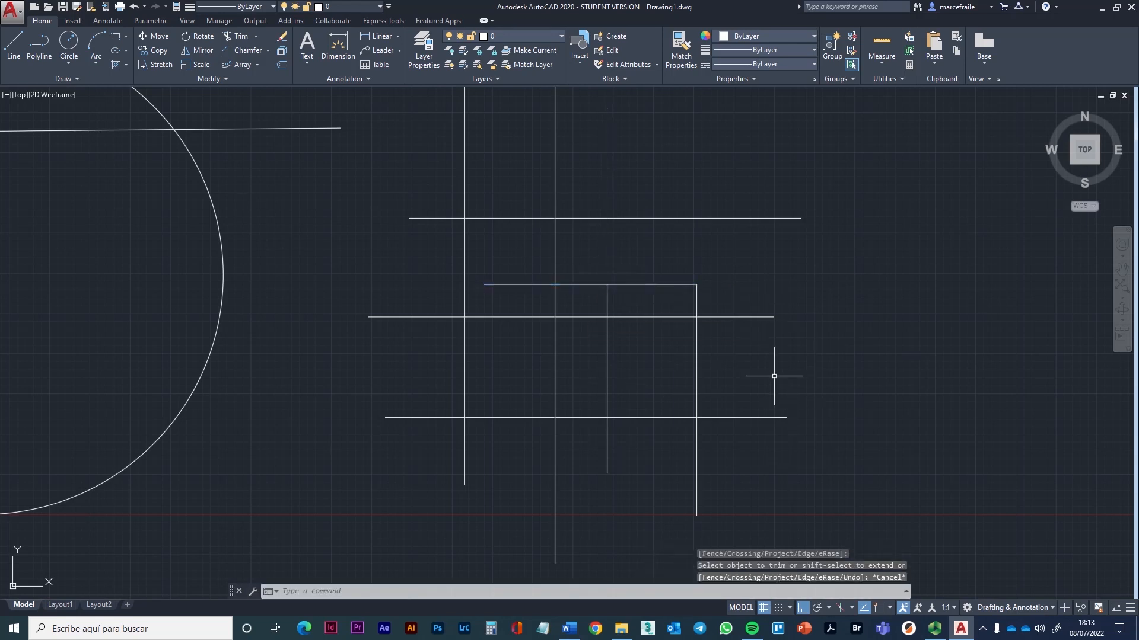
- Turn off ortho mode and start a line in the empty area to the right of the grid
click(802, 608)
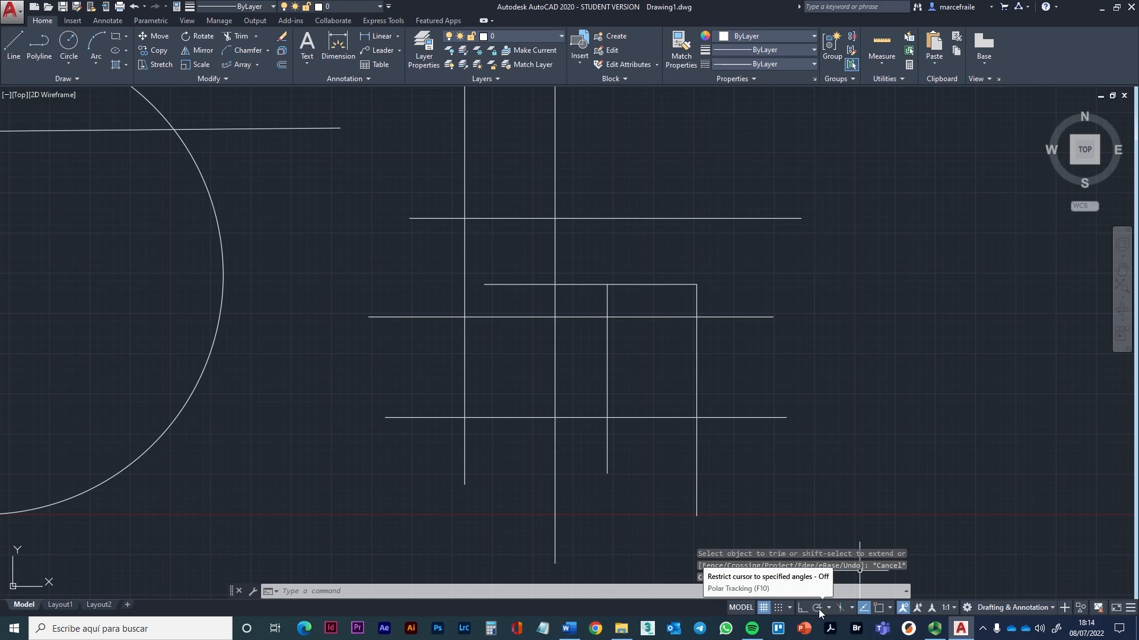
middle_drag(596, 367, 458, 386)
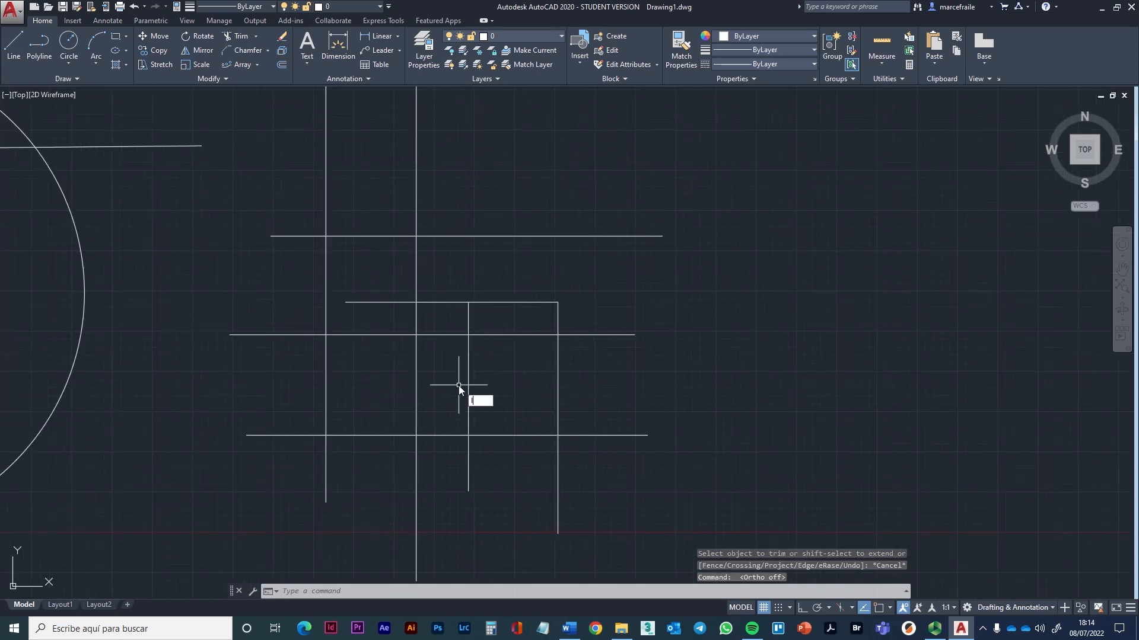
click(661, 382)
click(642, 383)
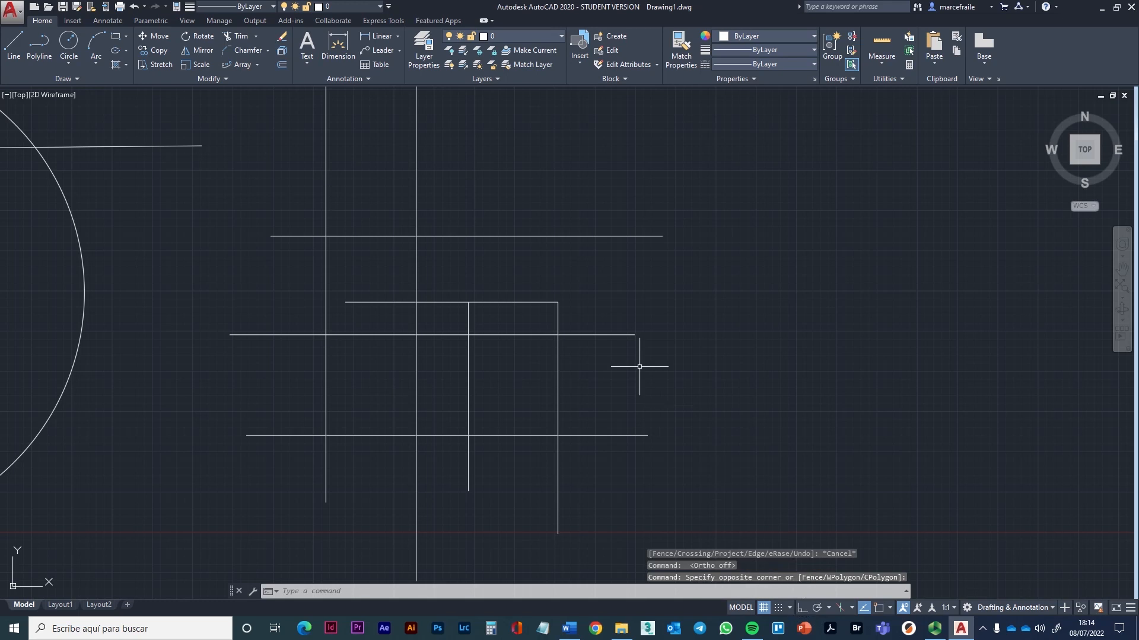
click(689, 350)
click(689, 351)
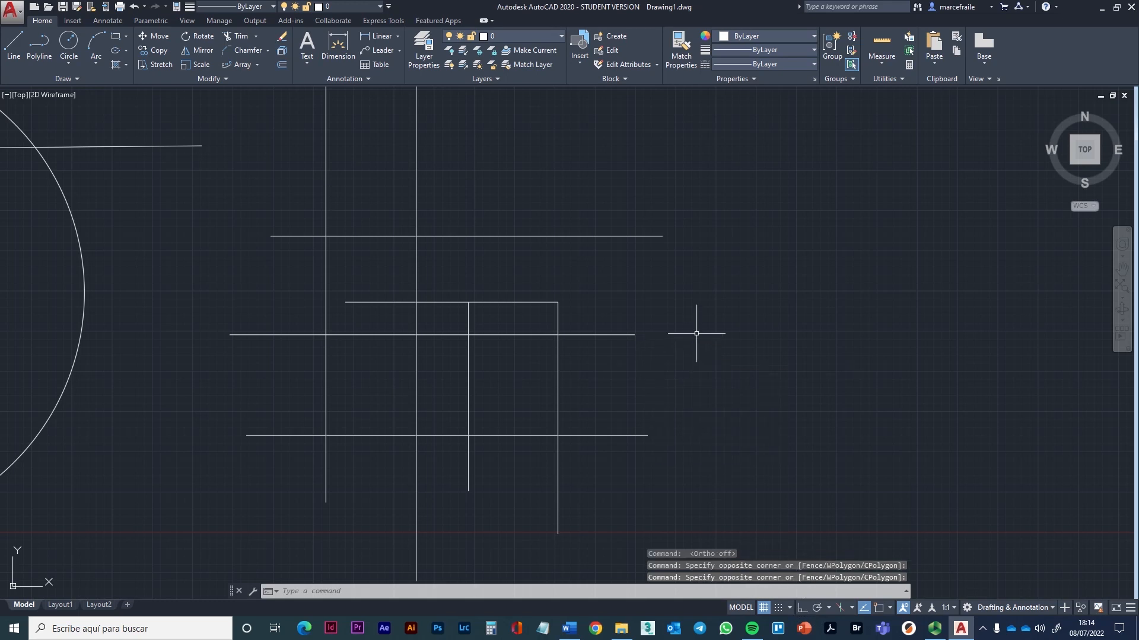
click(8, 45)
click(705, 388)
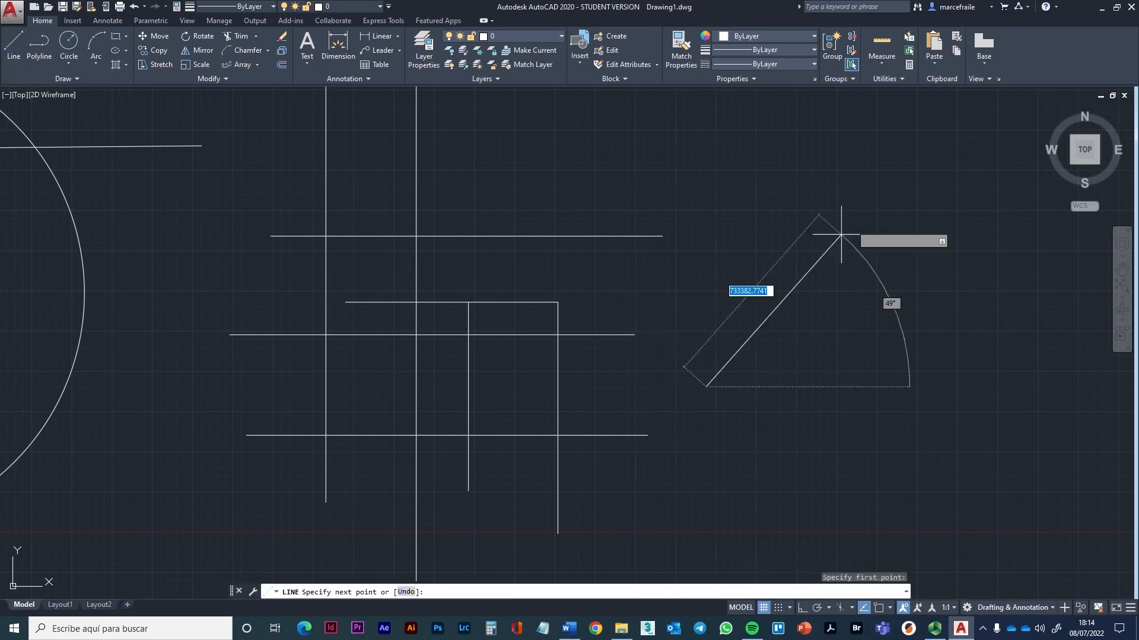
- Turn on polar tracking during the line command and open its tracking settings to review the available increment angles
click(821, 607)
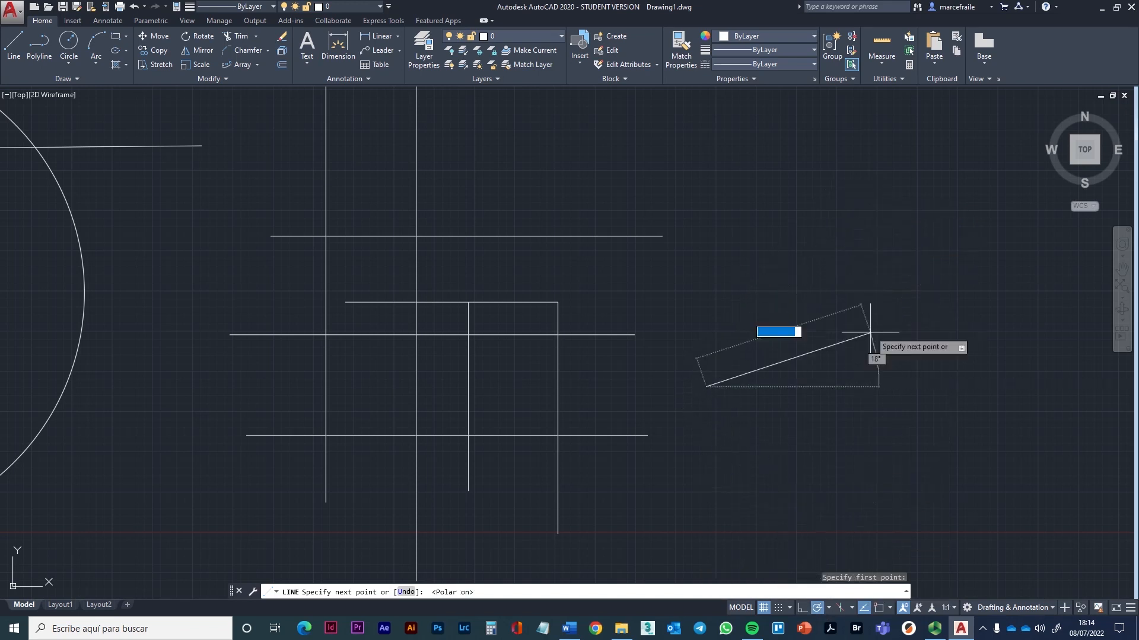
click(829, 609)
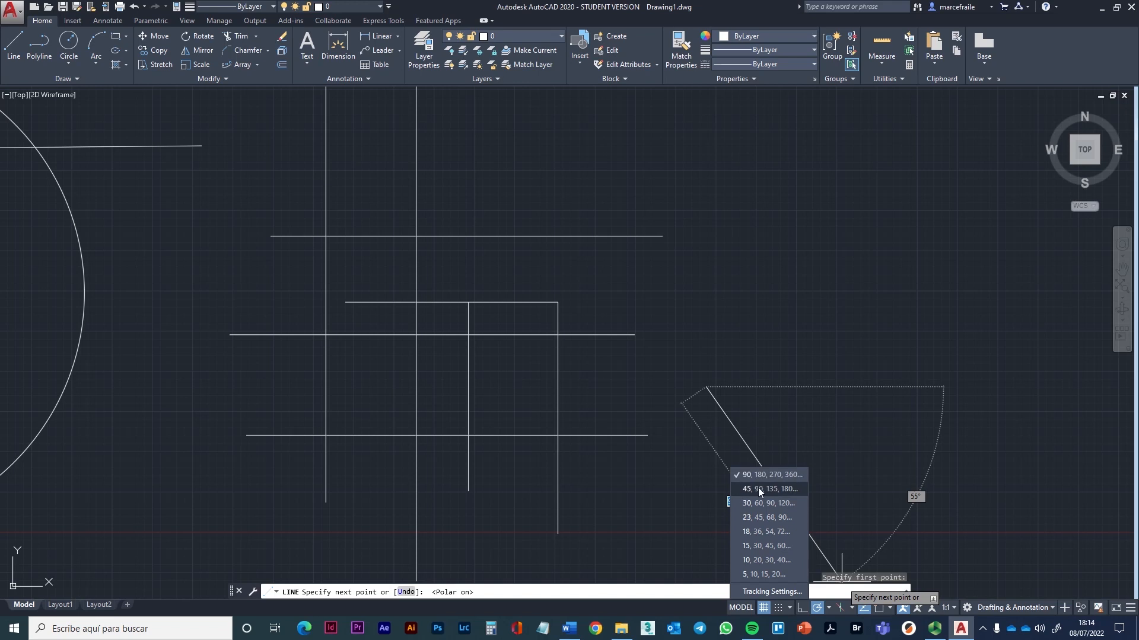
click(787, 592)
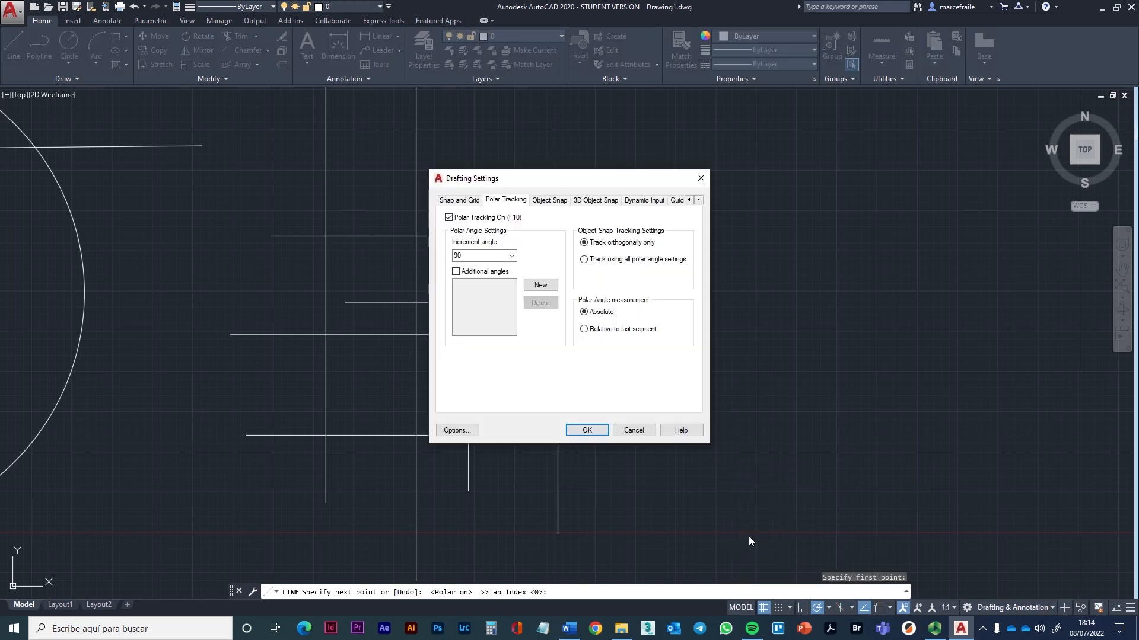
click(512, 256)
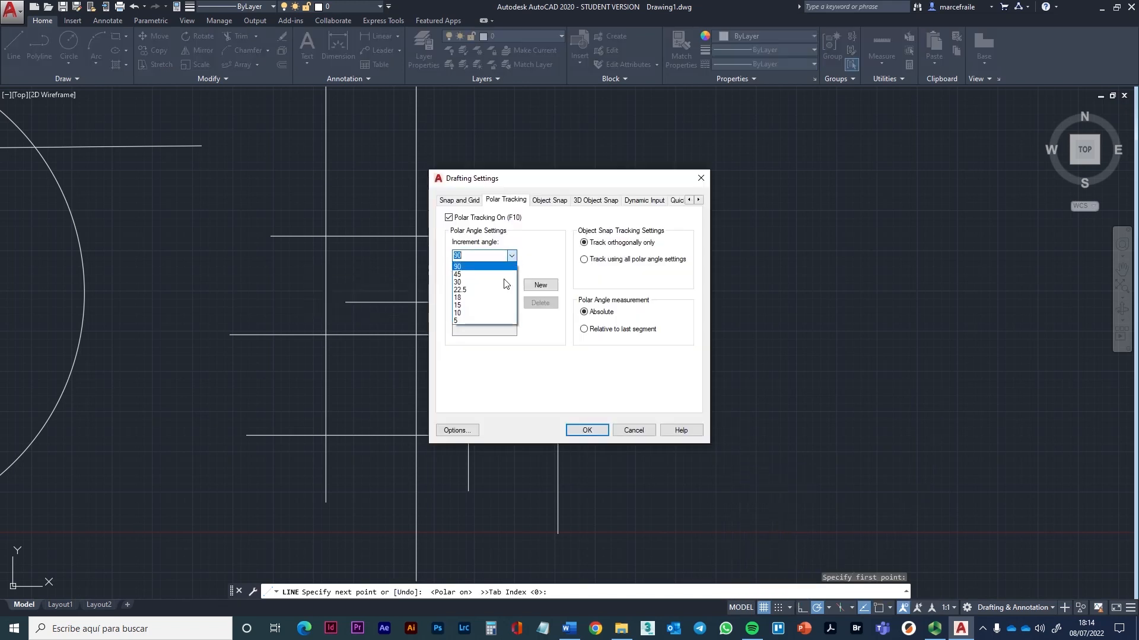
click(536, 363)
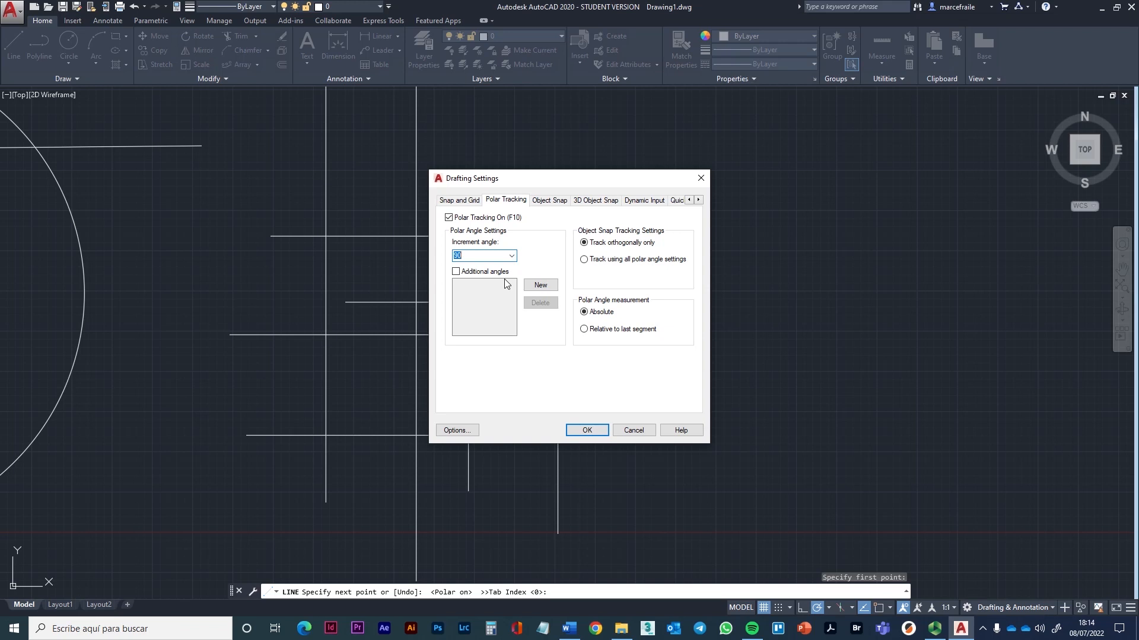
- Enable additional polar angles, add a 25.3° angle, and apply the tracking settings
click(467, 274)
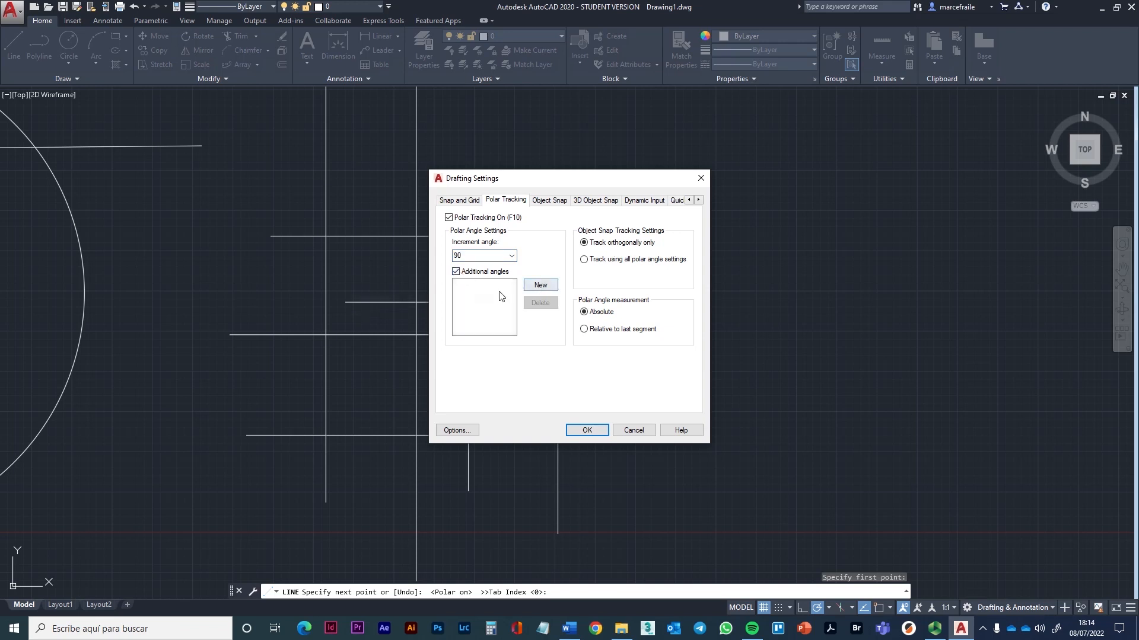
click(539, 285)
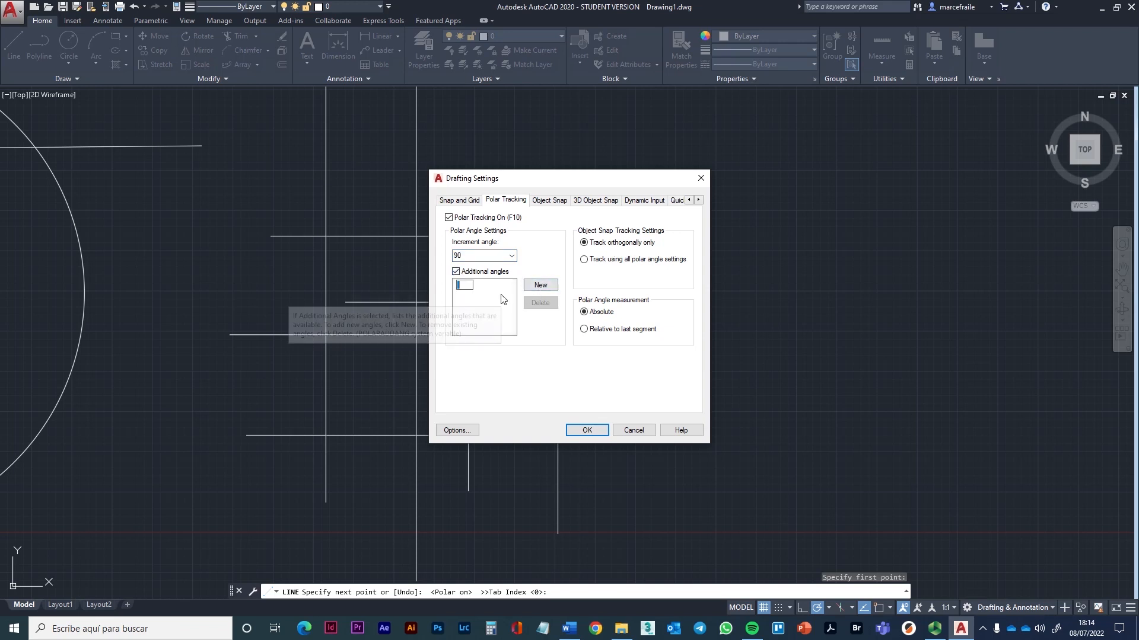
text(25.3)
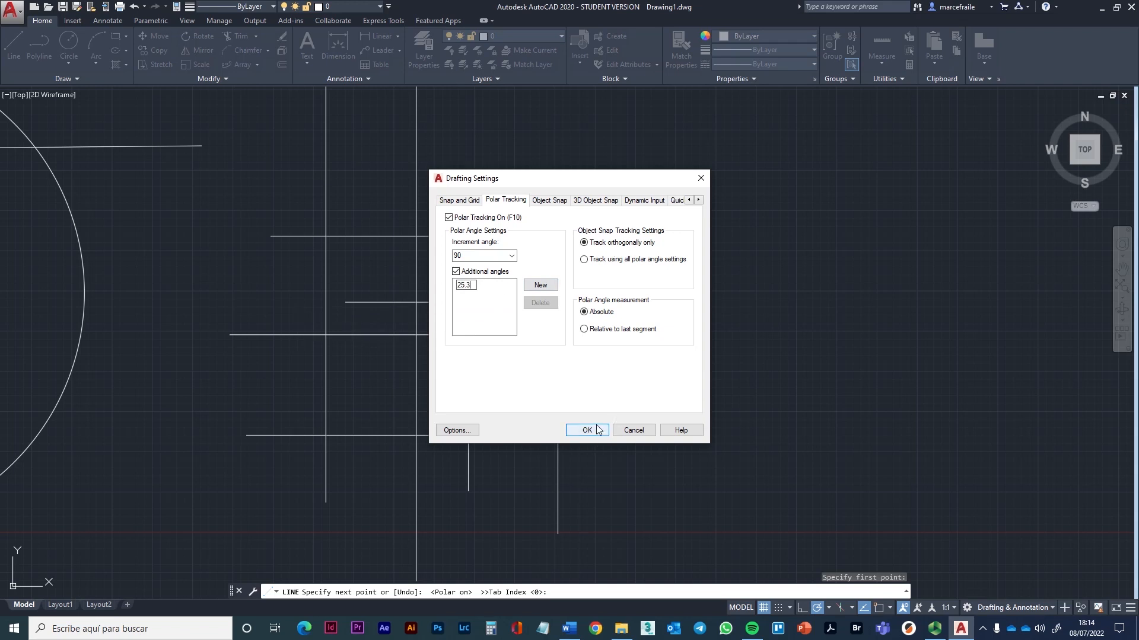
click(597, 429)
click(597, 429)
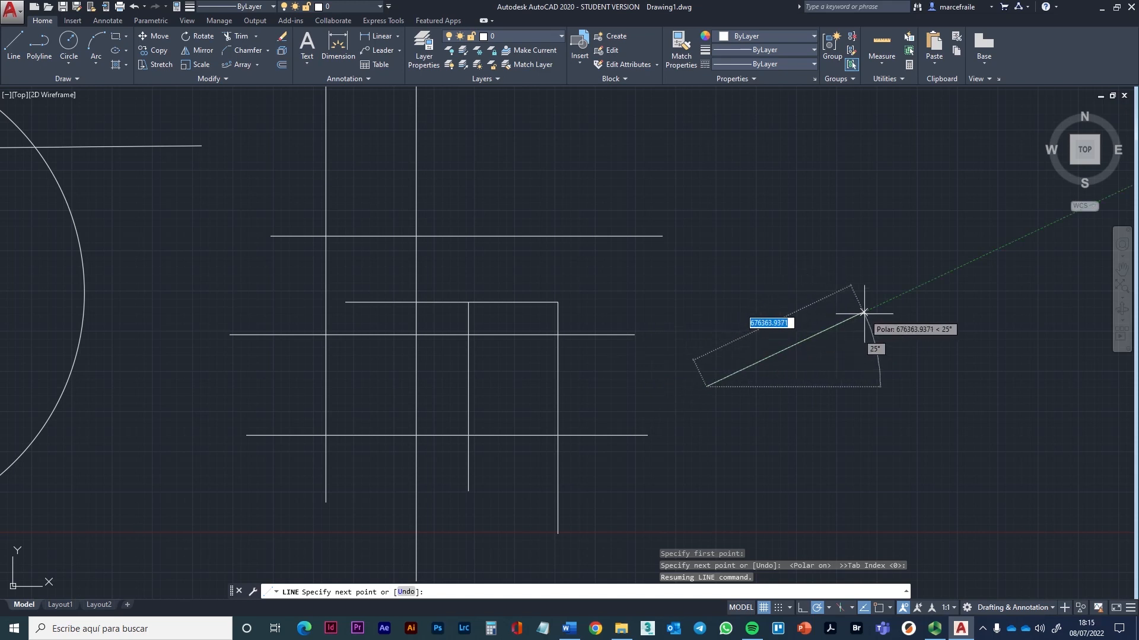
- Draw a segment rising along the added 25.3° polar angle, followed by a horizontal segment running back toward the grid
click(888, 300)
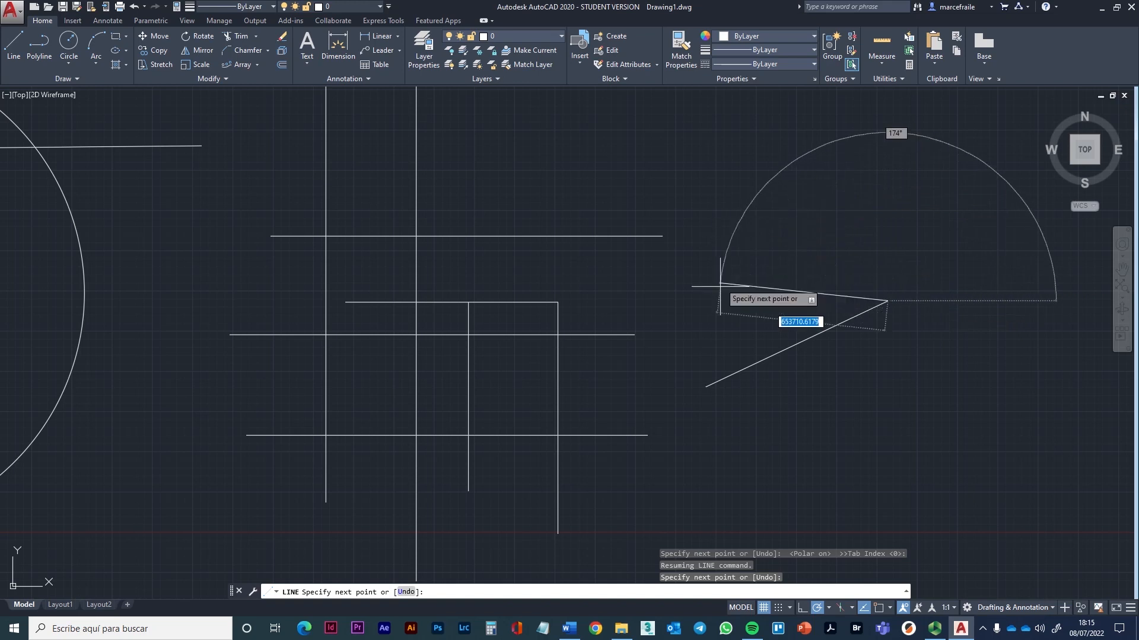
click(727, 301)
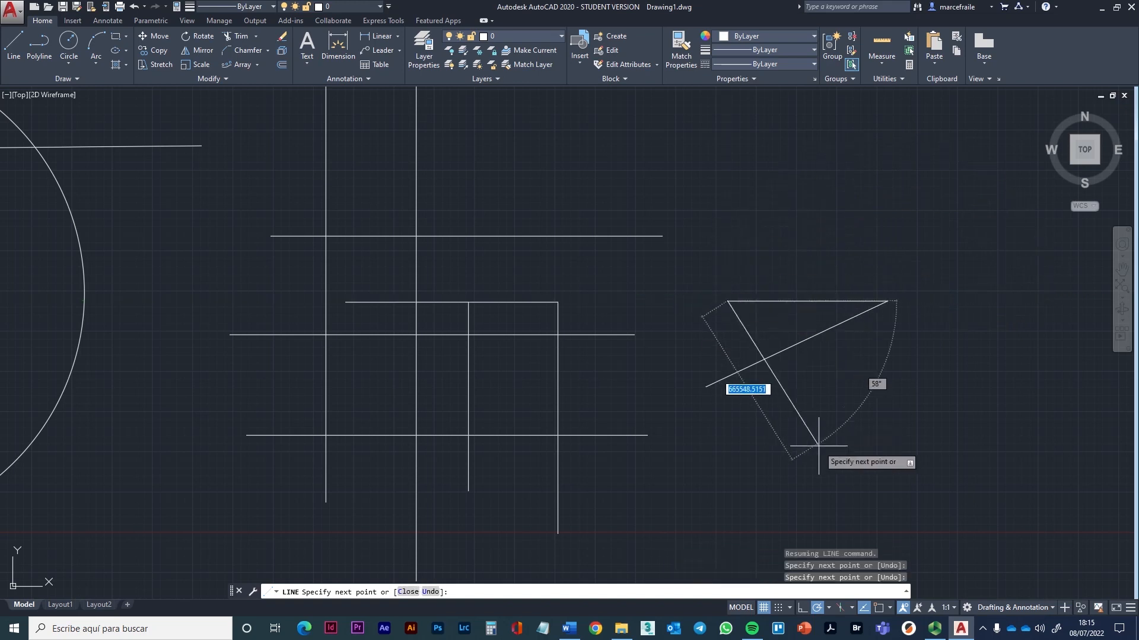